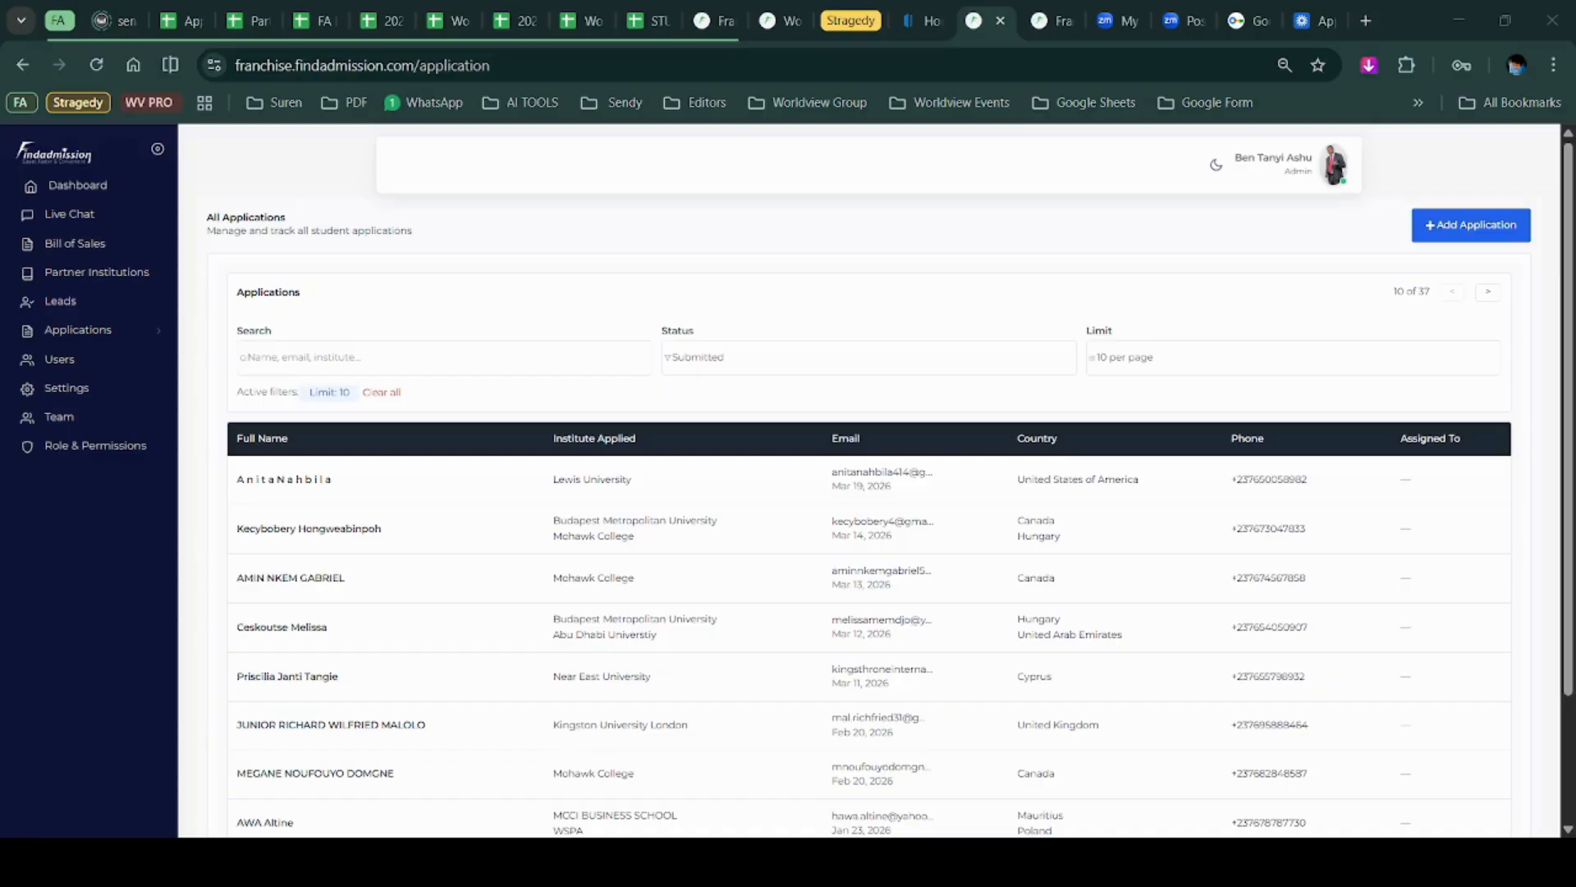
Look over the dashboard, then open the Findadmission Applications list and add a new application.
left_click(59, 190)
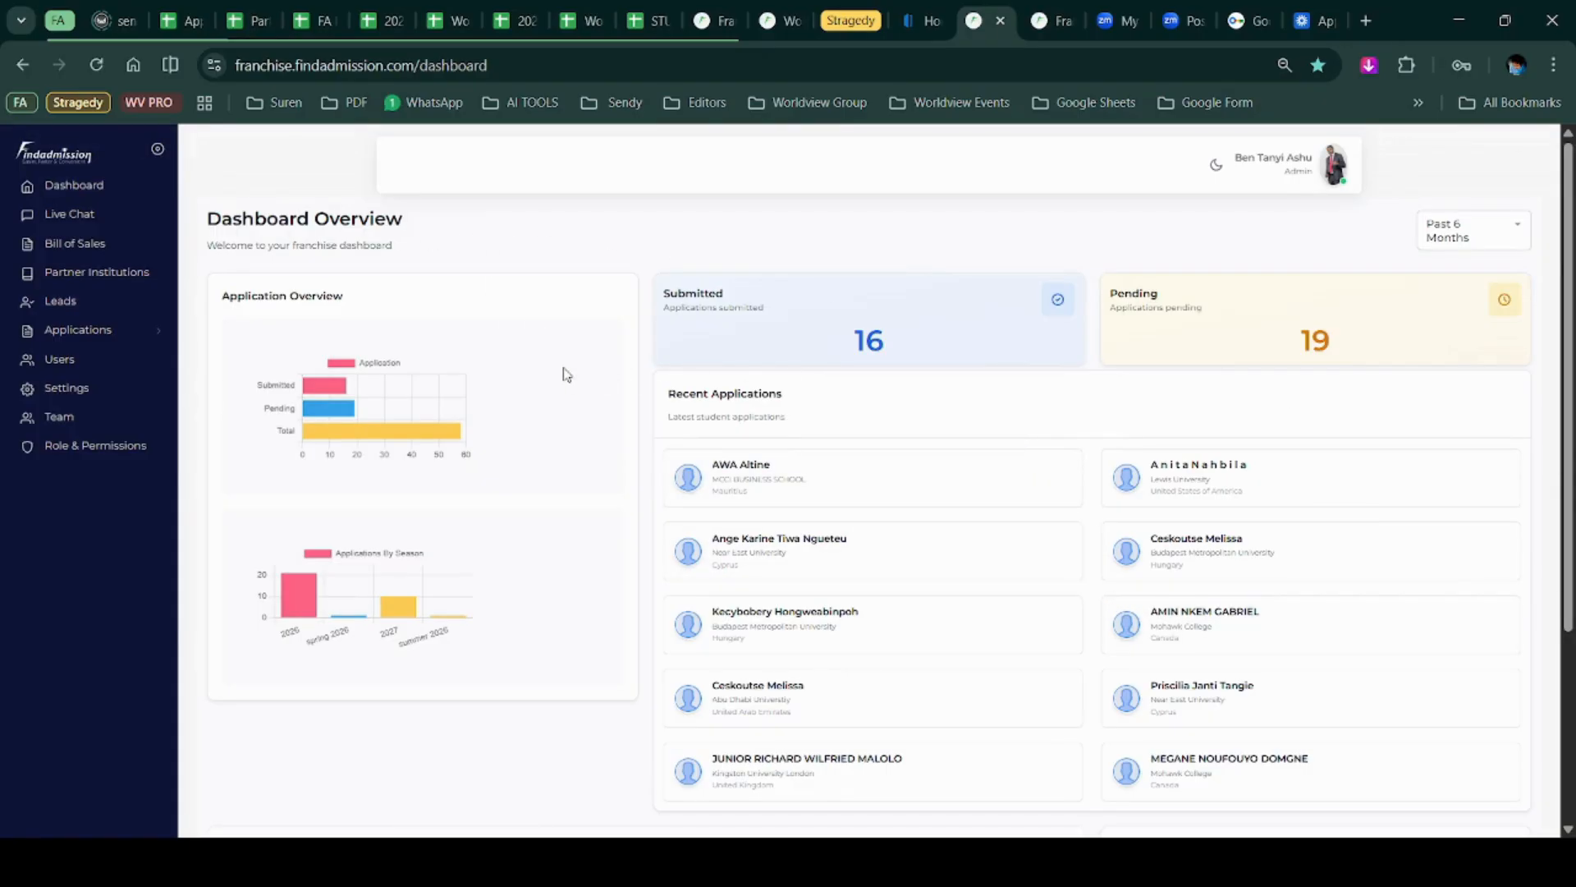
left_click(112, 344)
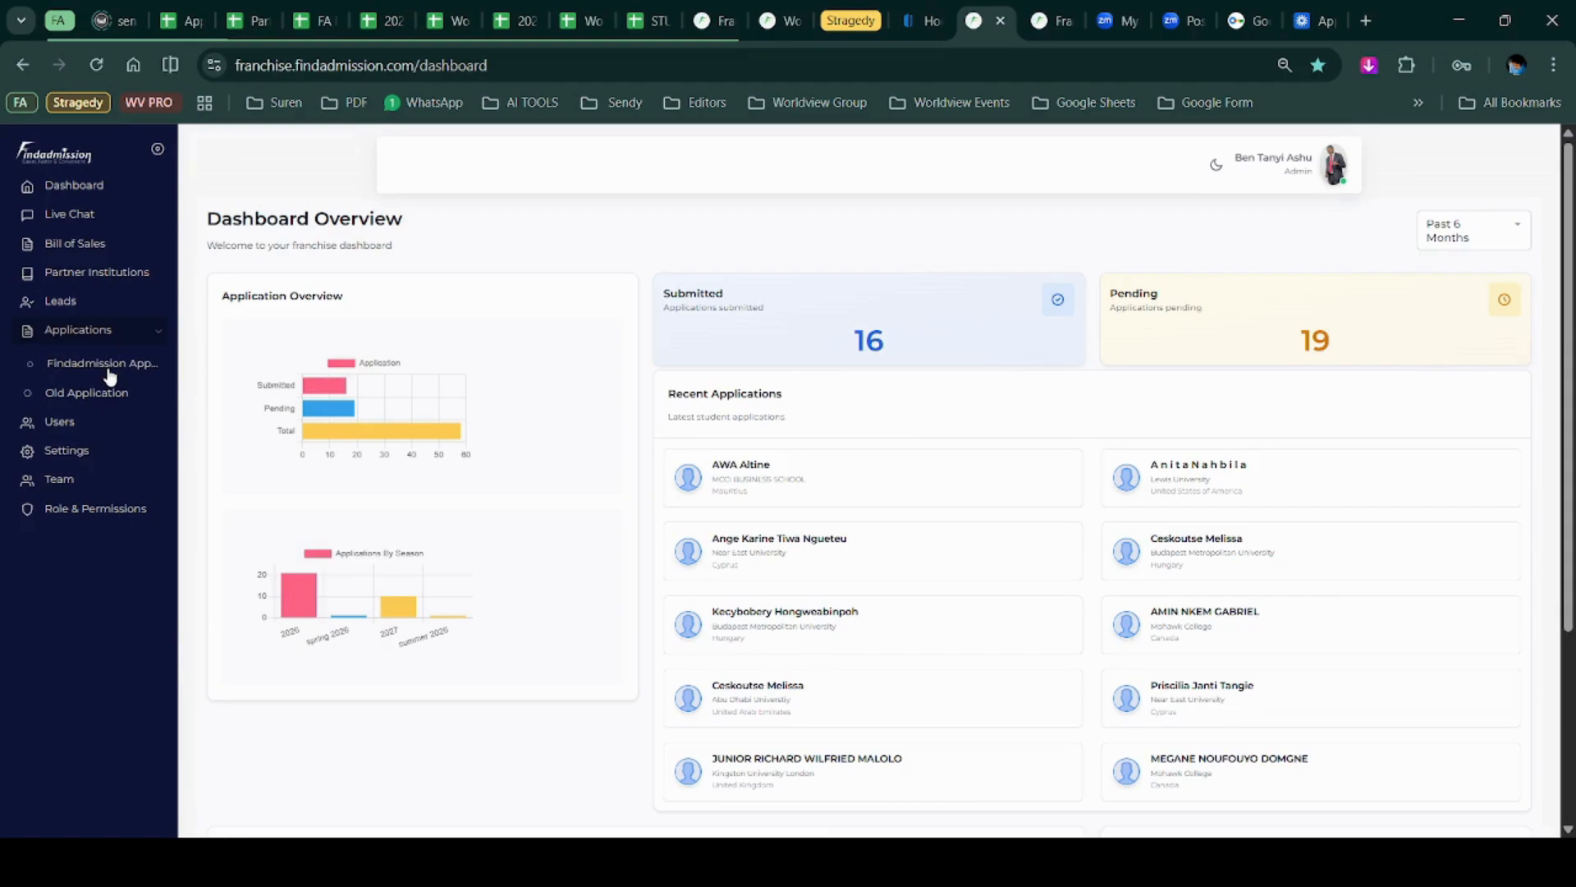
left_click(98, 367)
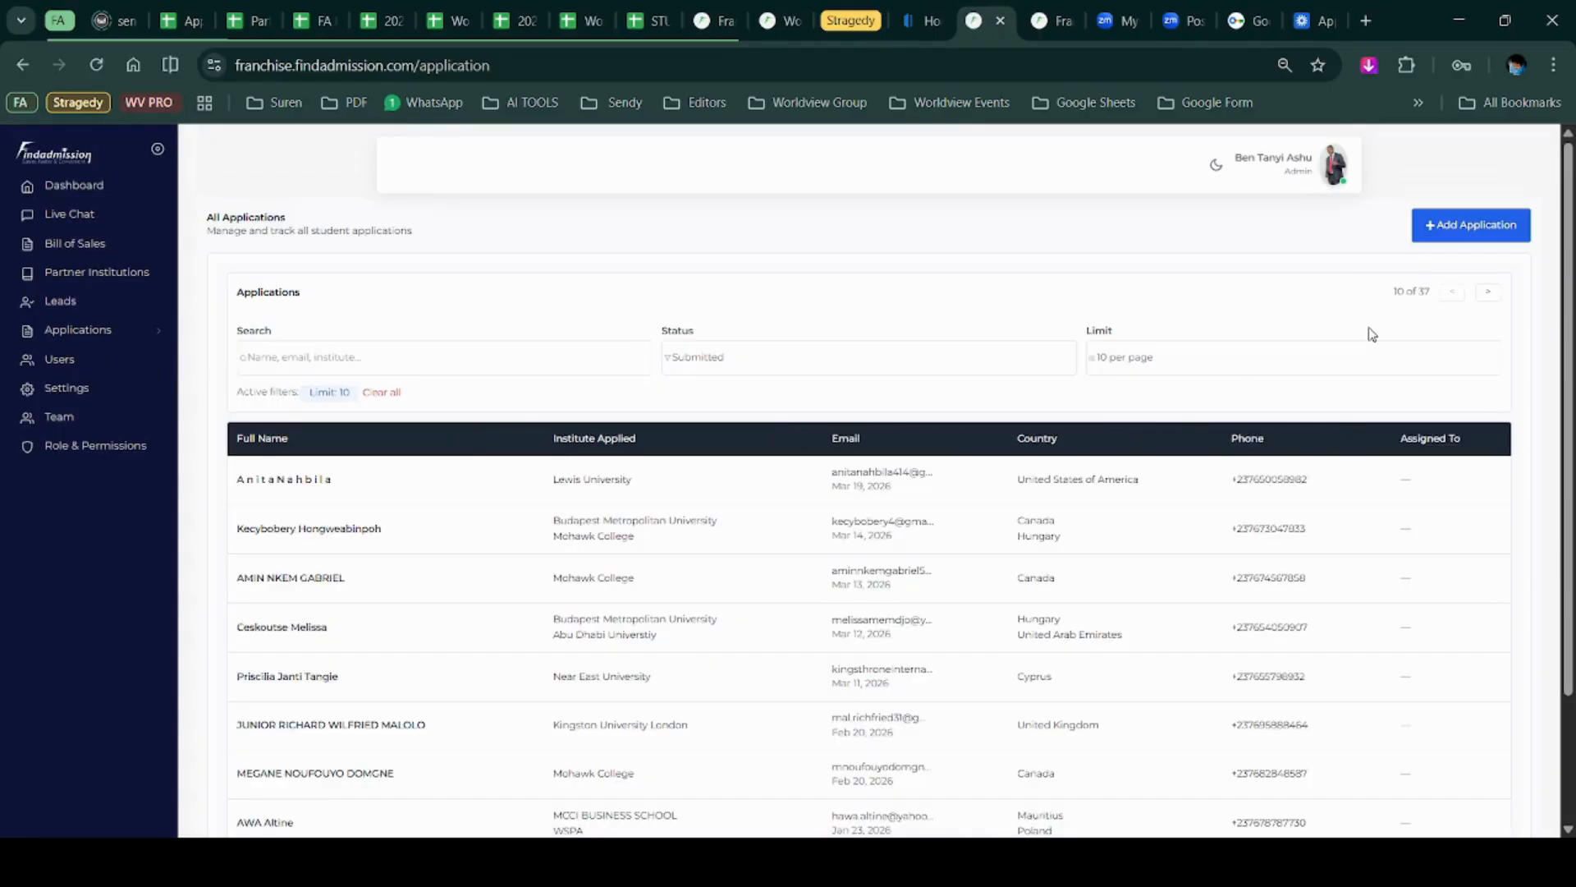
left_click(1461, 236)
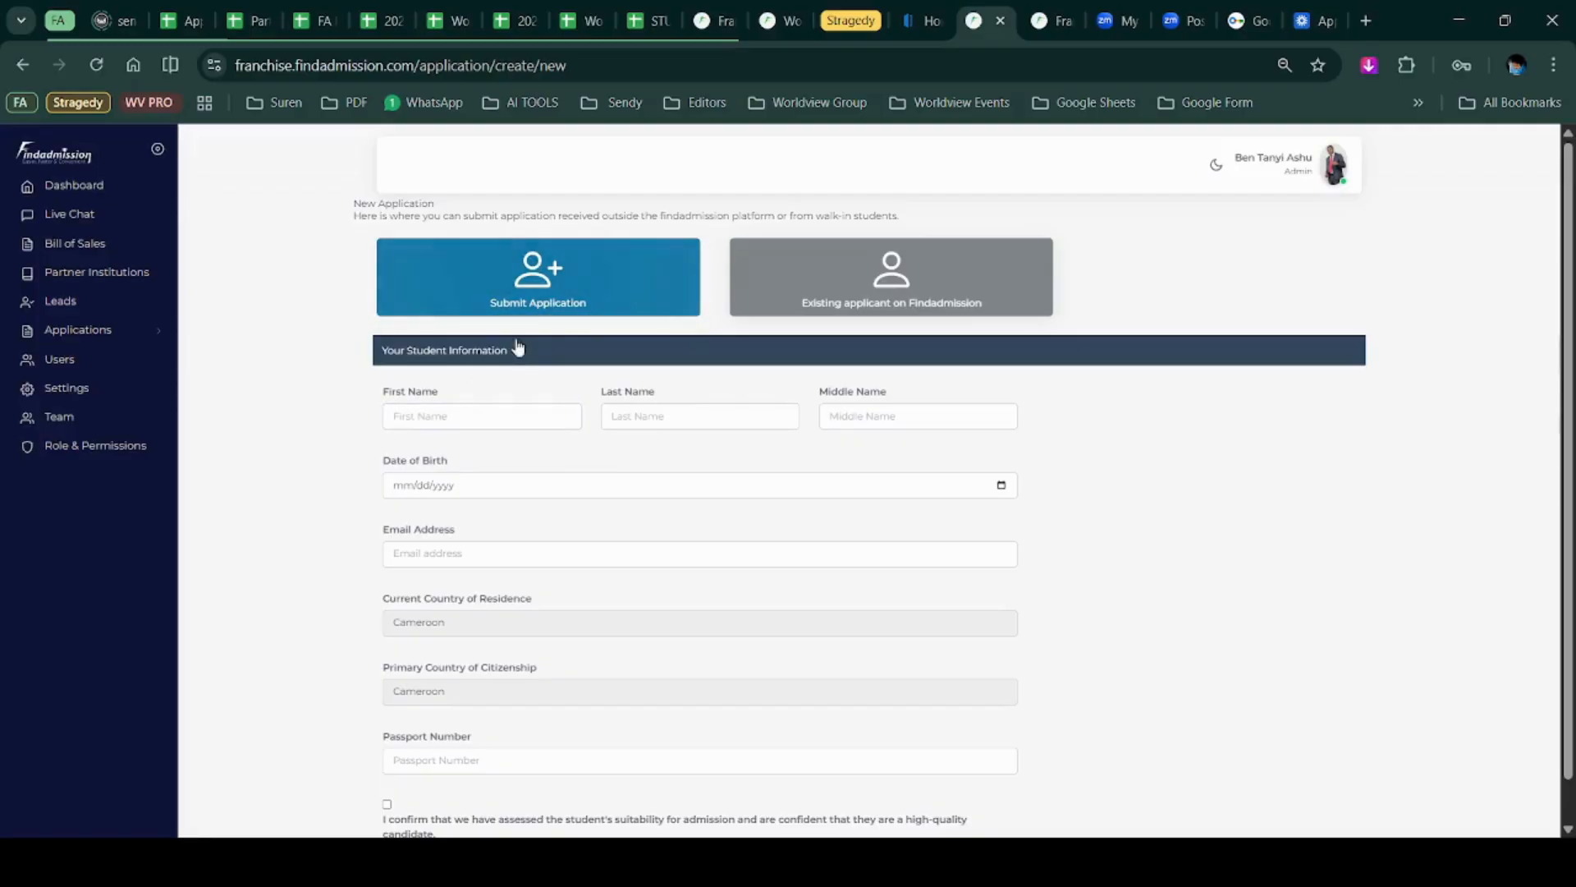
Enter the student's first, last and middle names and set the birth date to 04/17/2026.
left_click(492, 425)
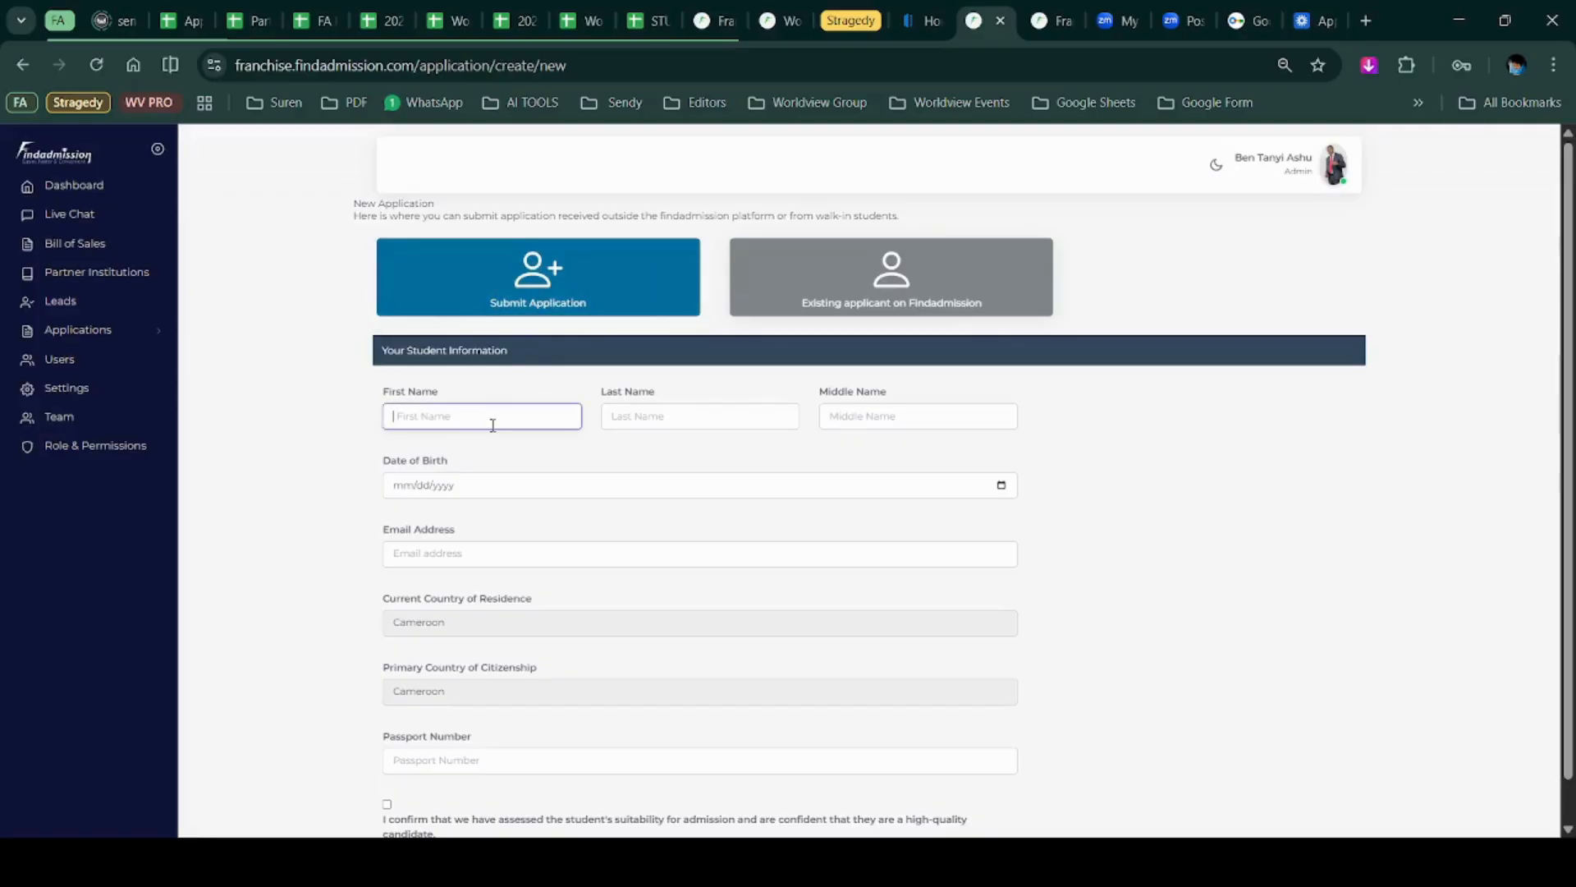
type("Son")
key("Tab")
type("S")
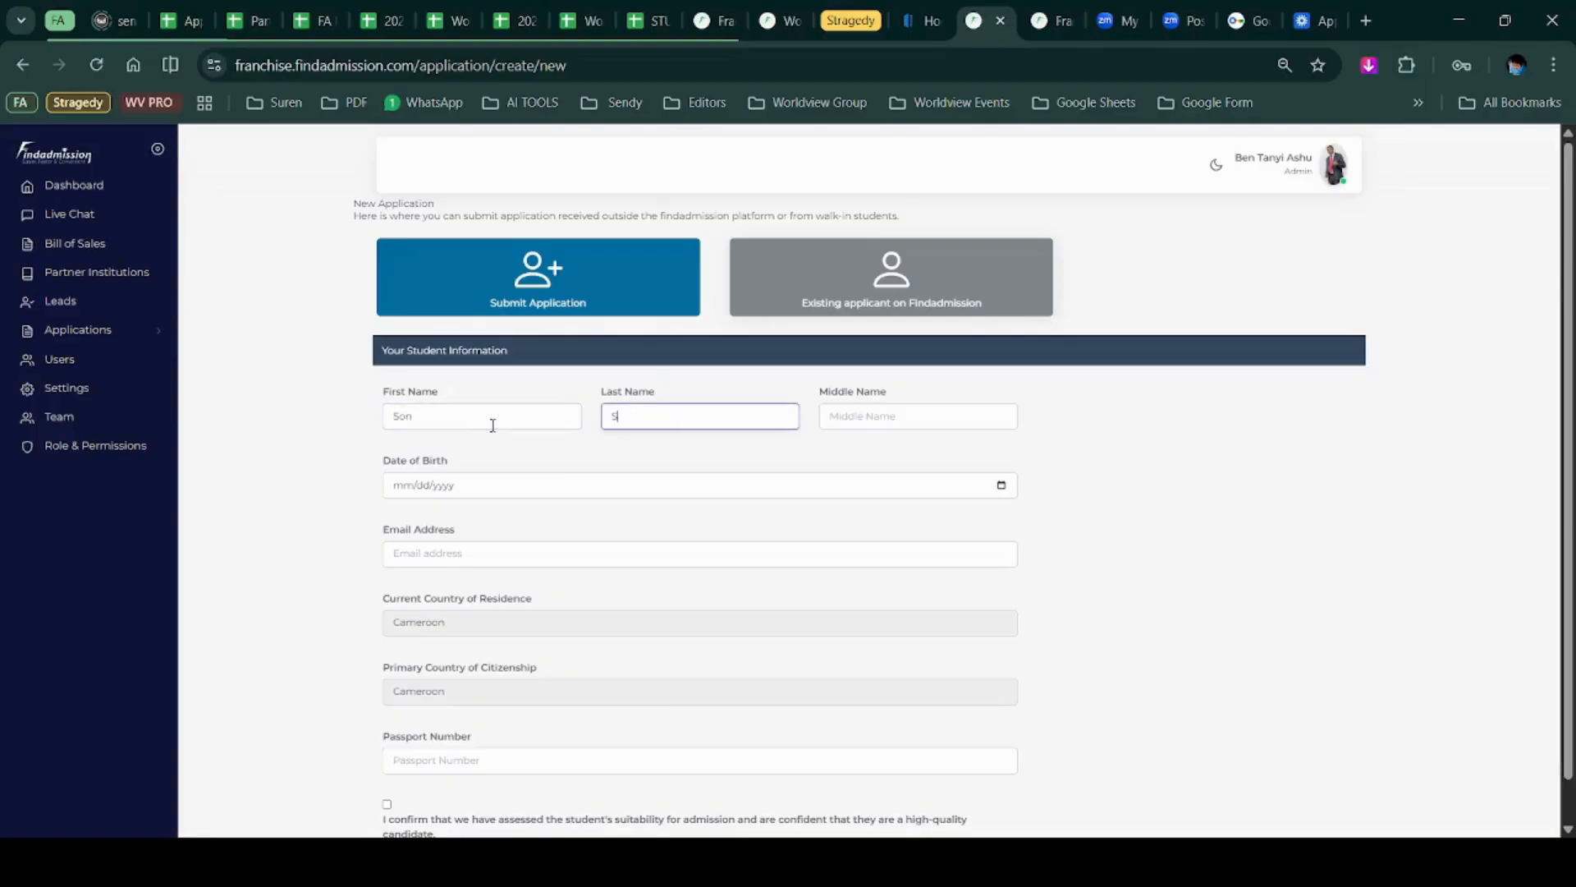
key("Tab")
type("Son")
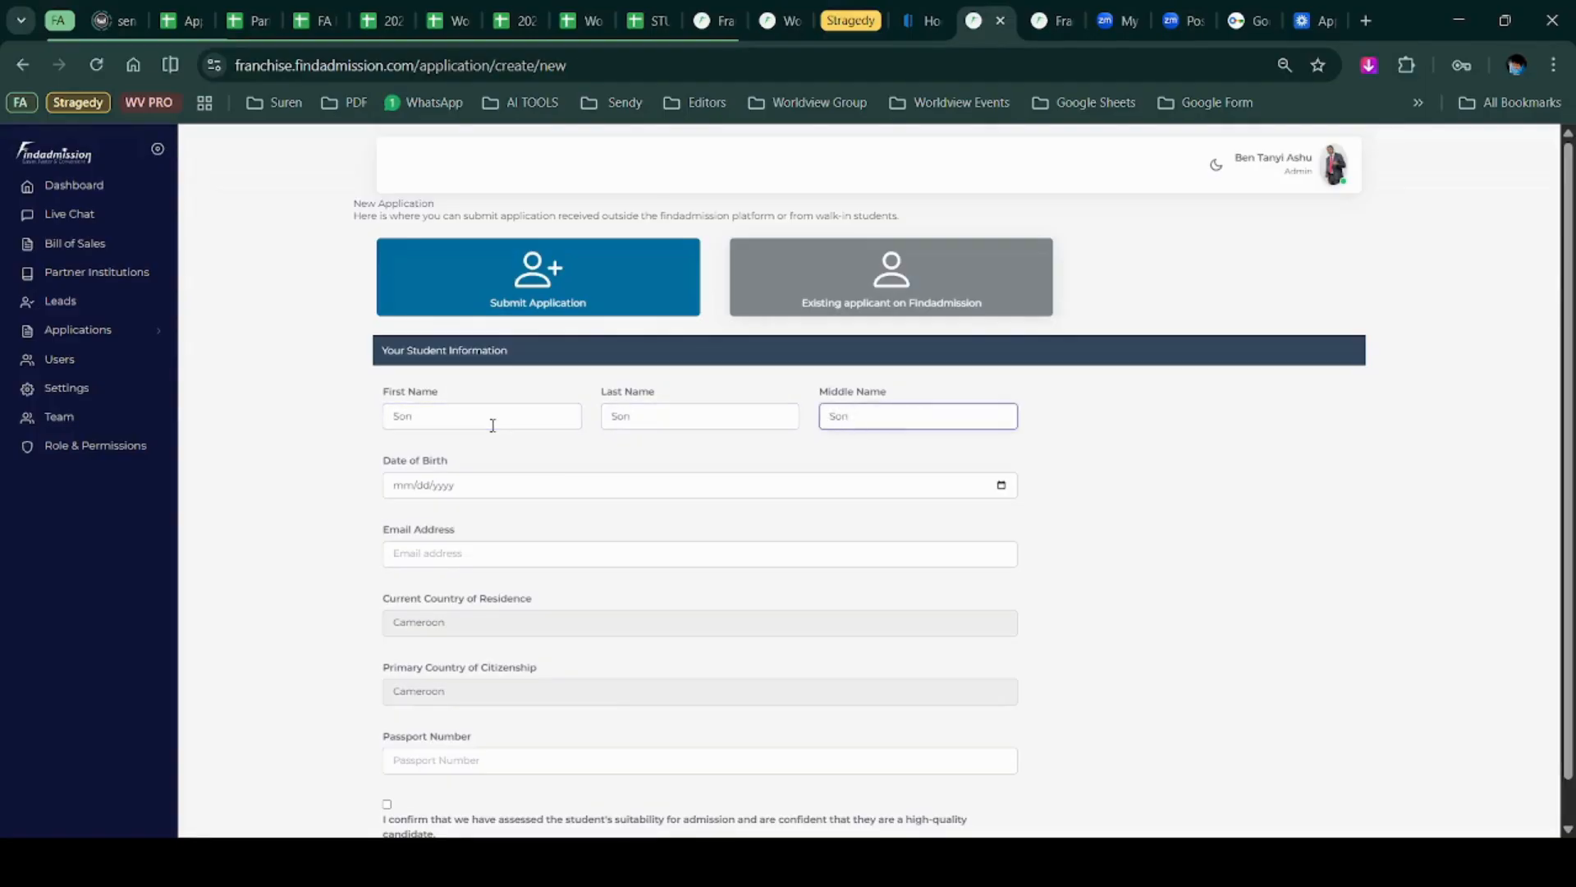
key("Tab")
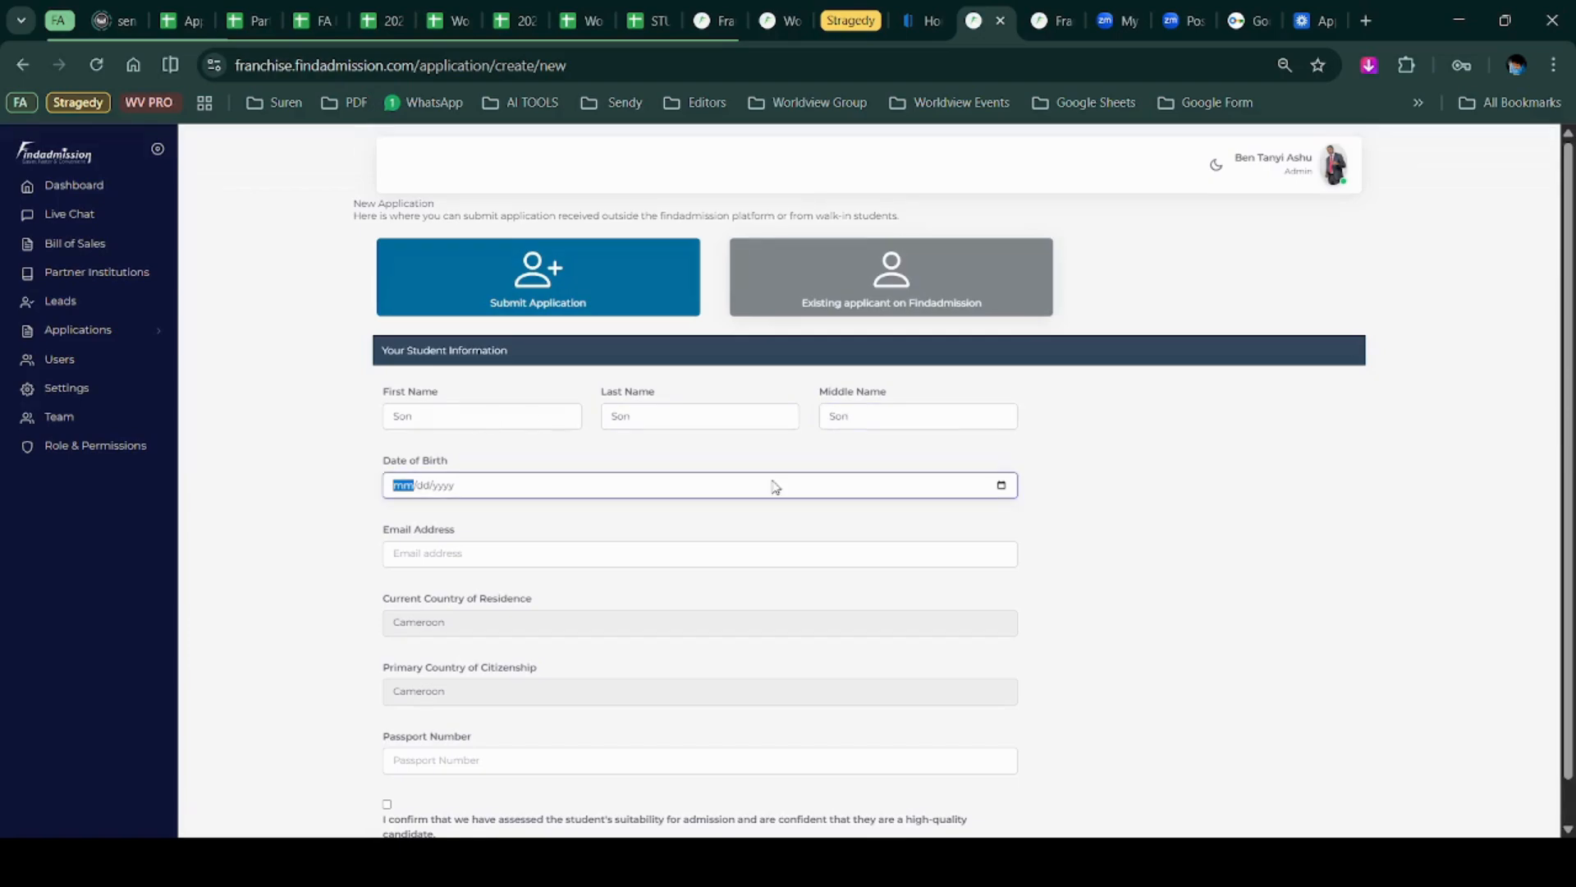
left_click(1003, 484)
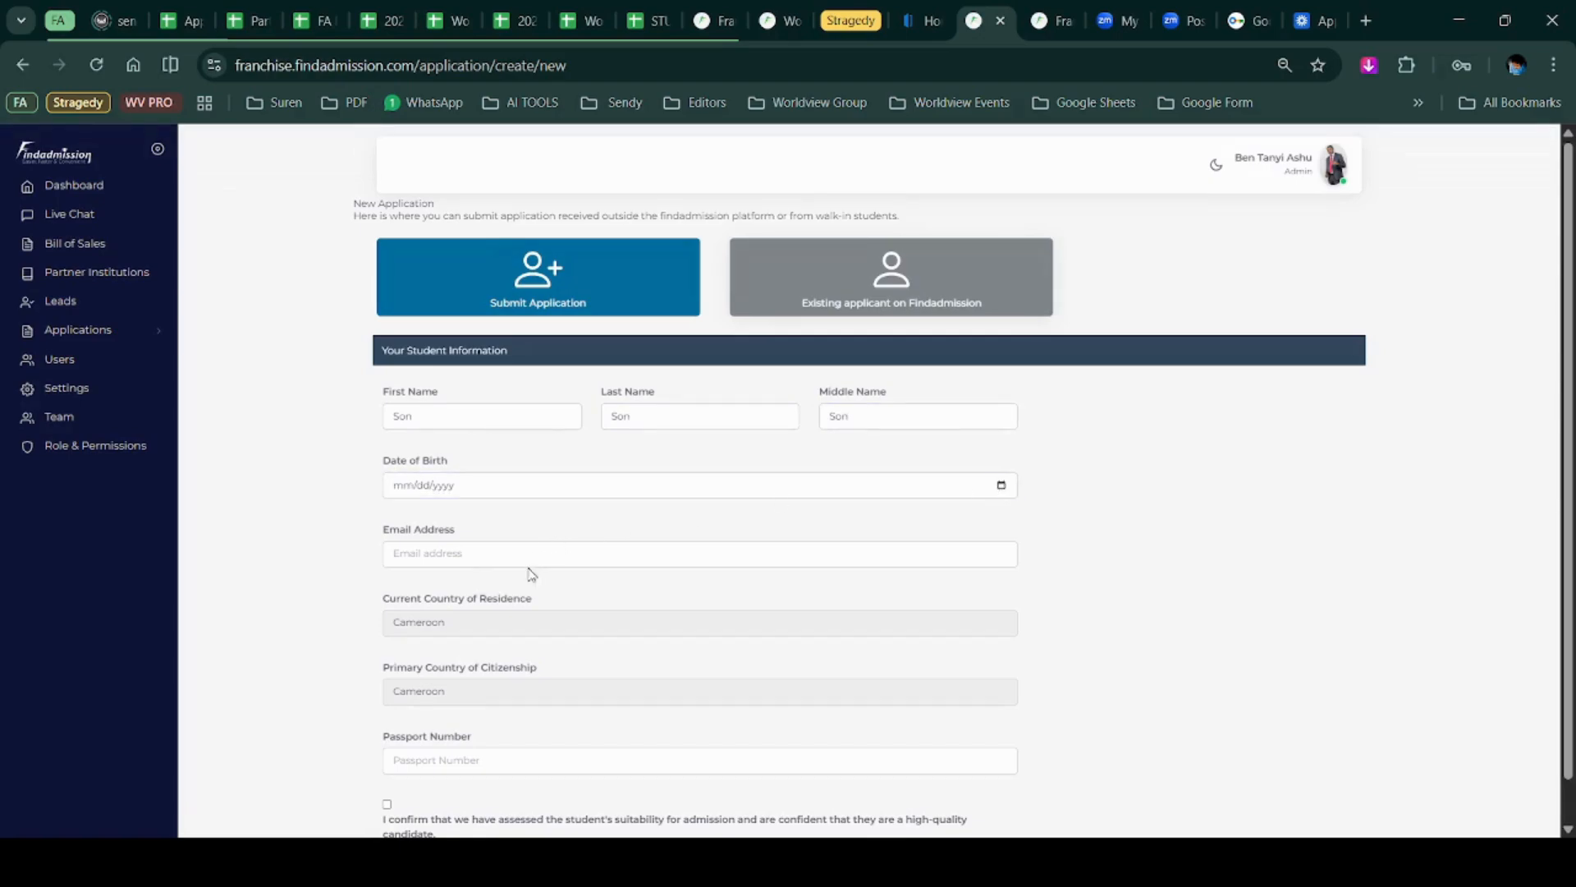
left_click(496, 601)
Enter the student's e-mail and passport number, confirm suitability, and submit the details.
left_click(488, 554)
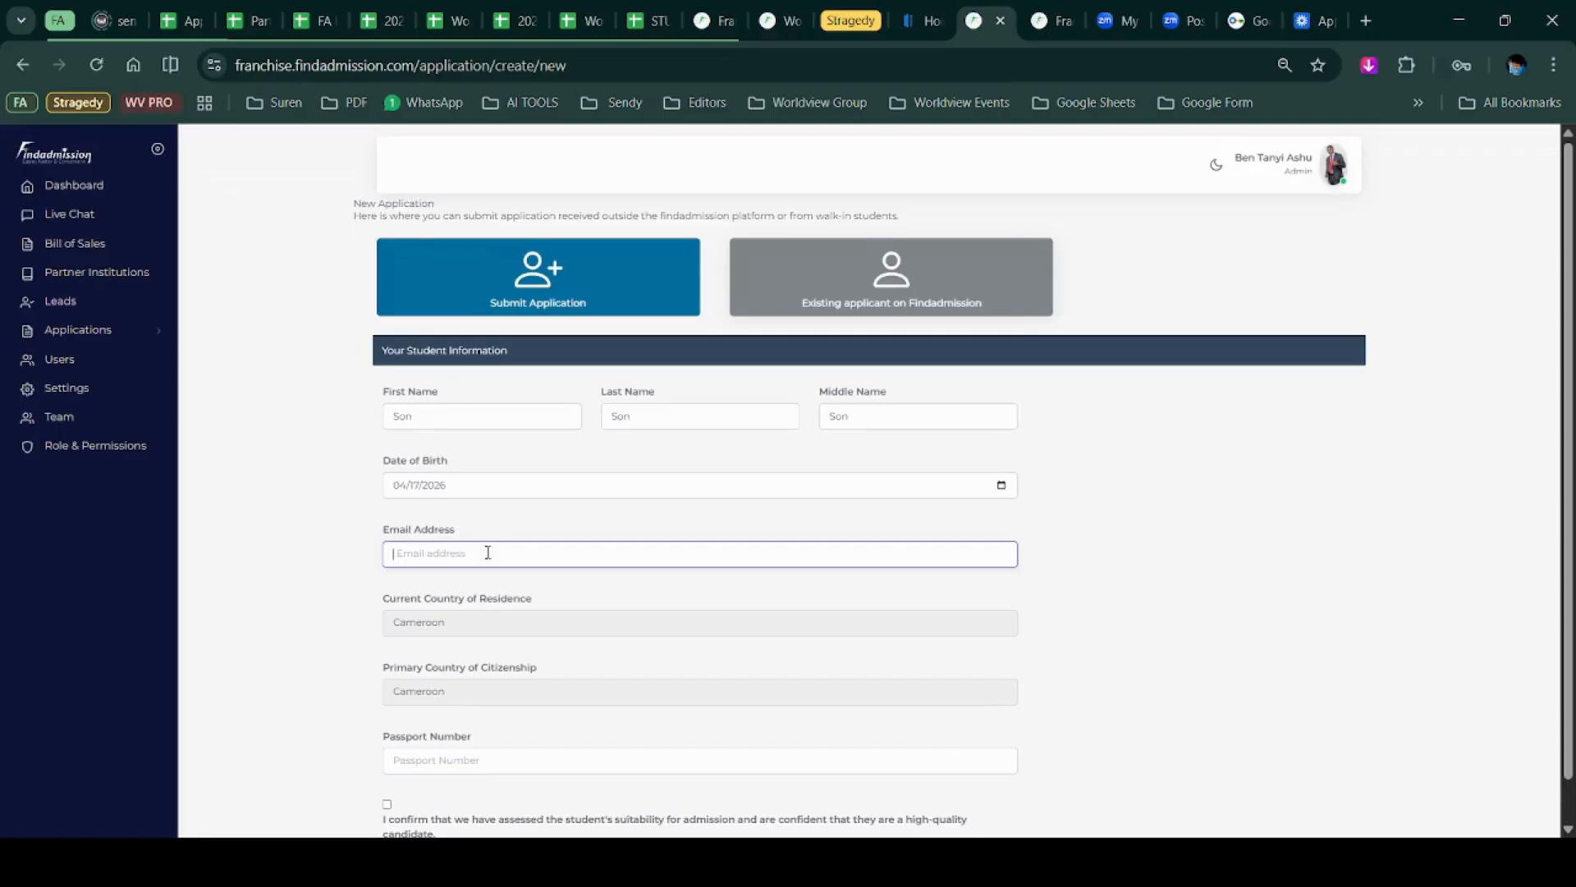
left_click(518, 601)
scroll(557, 572, "down", 1)
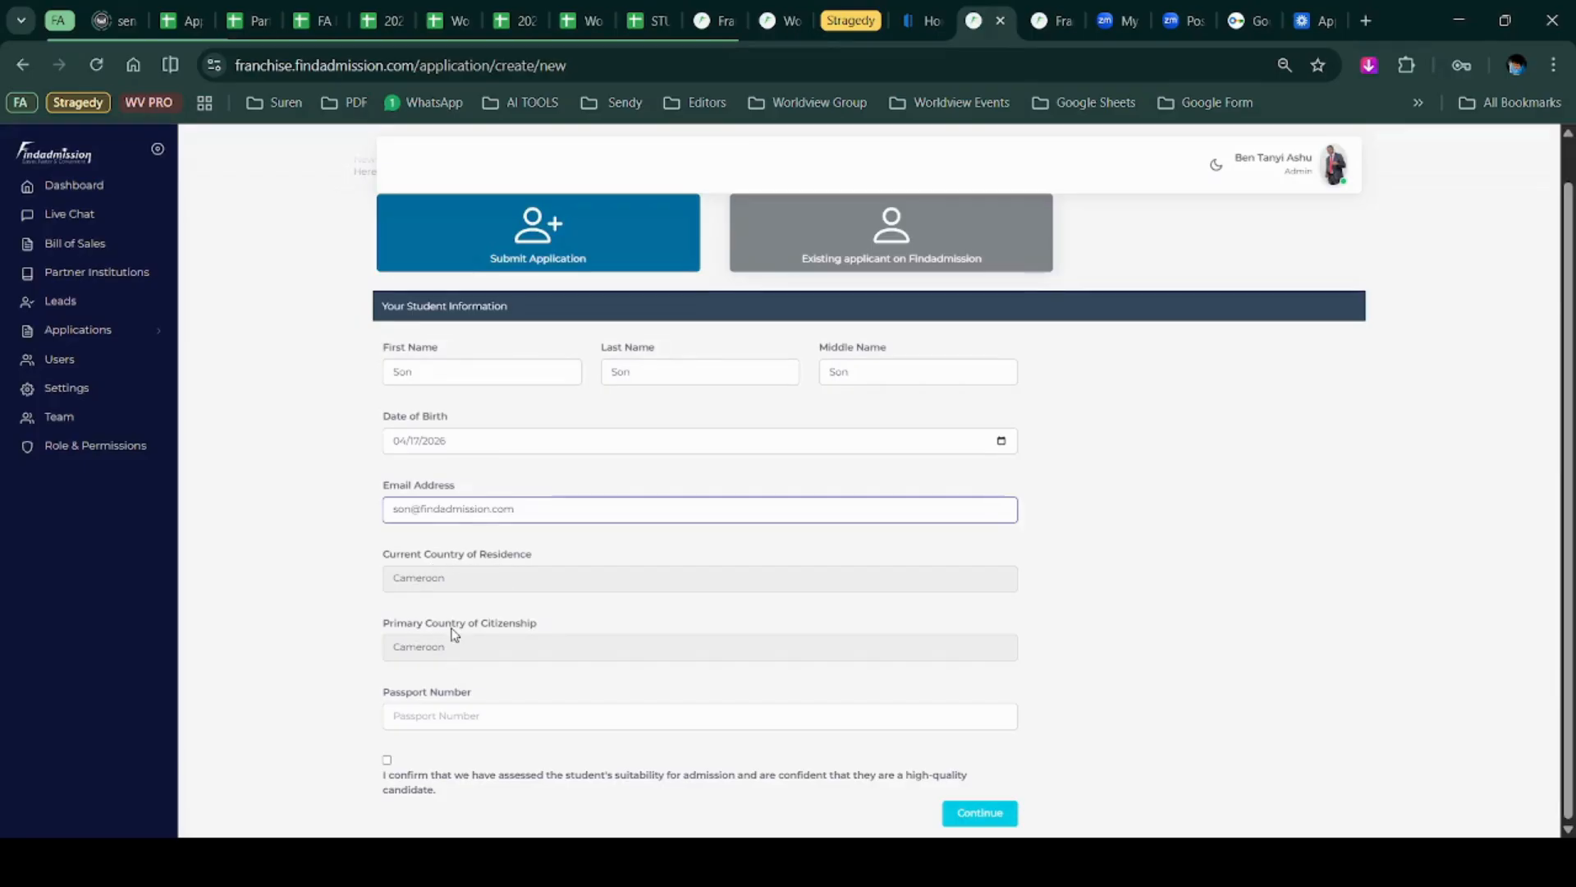
left_click(459, 719)
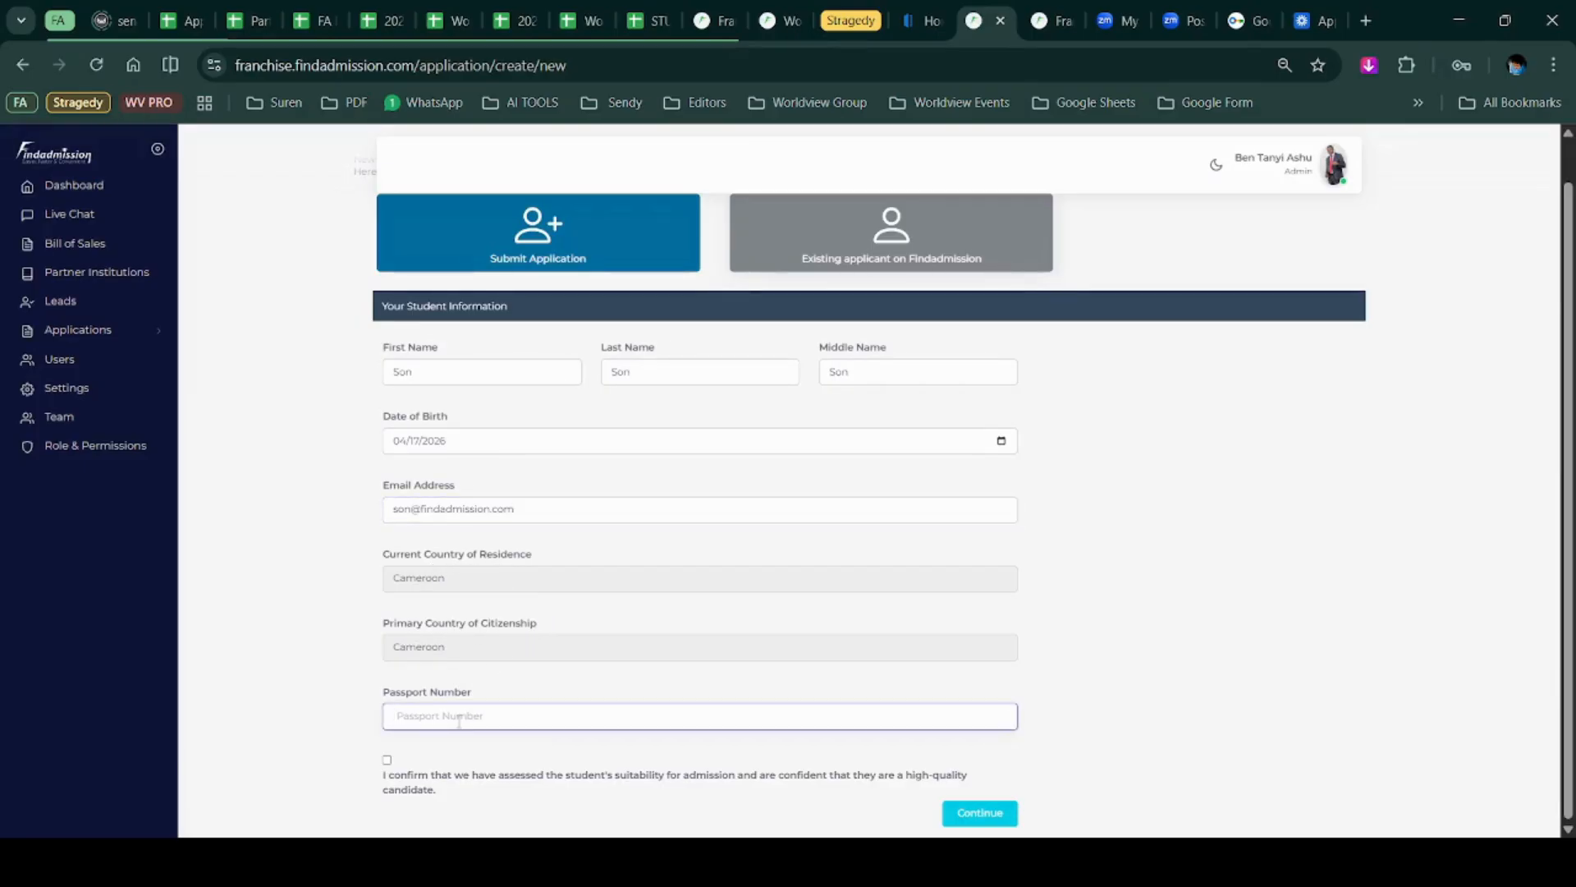
type("123456798")
left_click(387, 775)
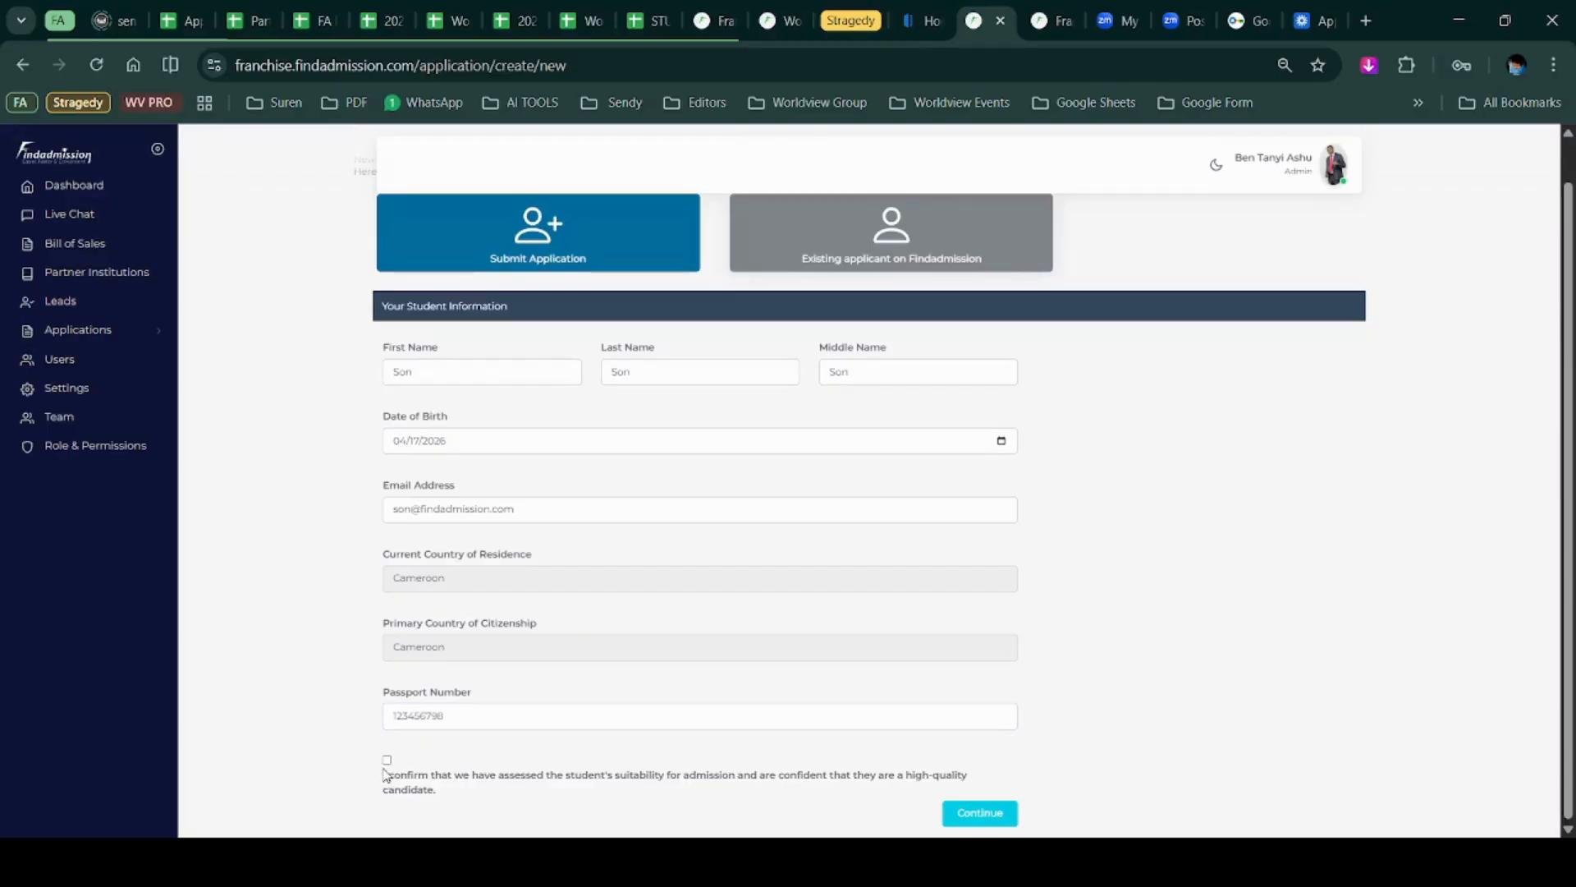
left_click(386, 770)
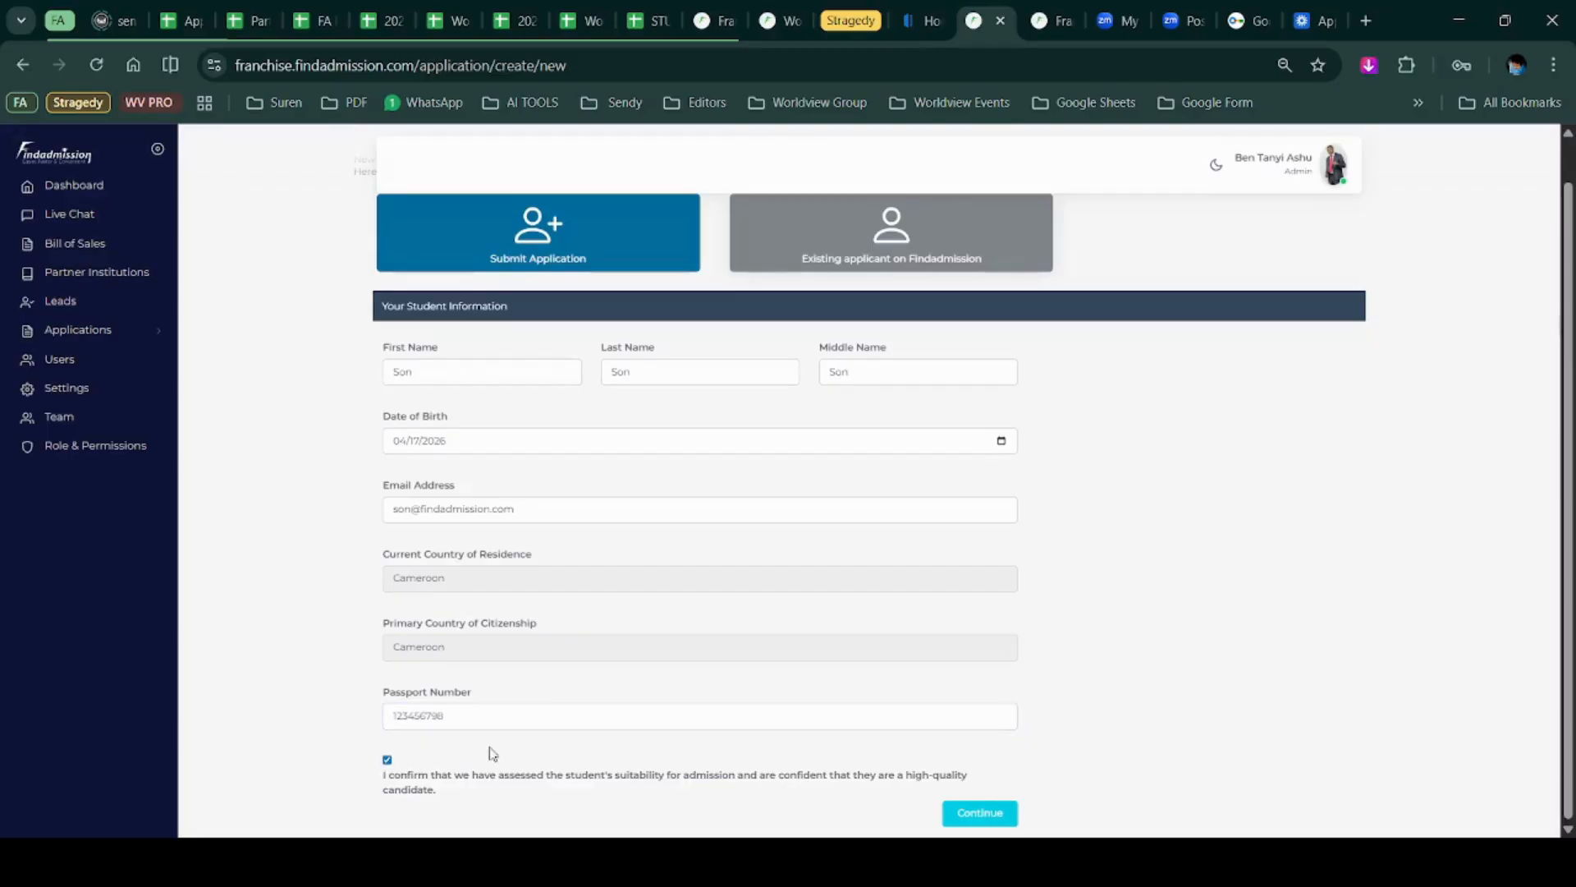
left_click(965, 819)
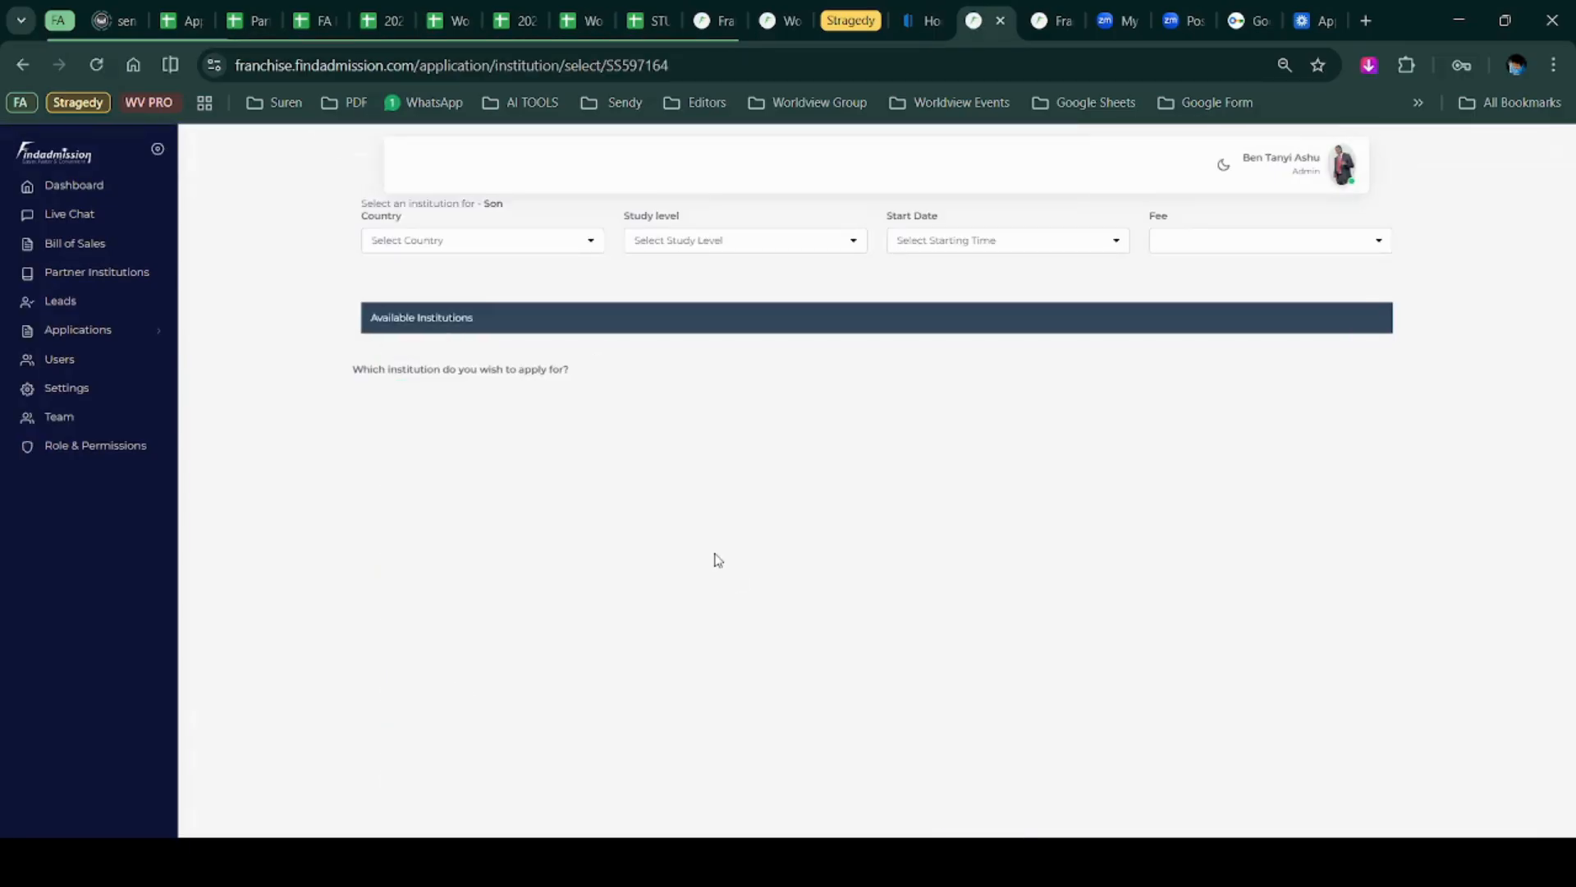
Filter institutions to United Kingdom, Postgraduate / Masters Degree Level, and a January start.
left_click(534, 252)
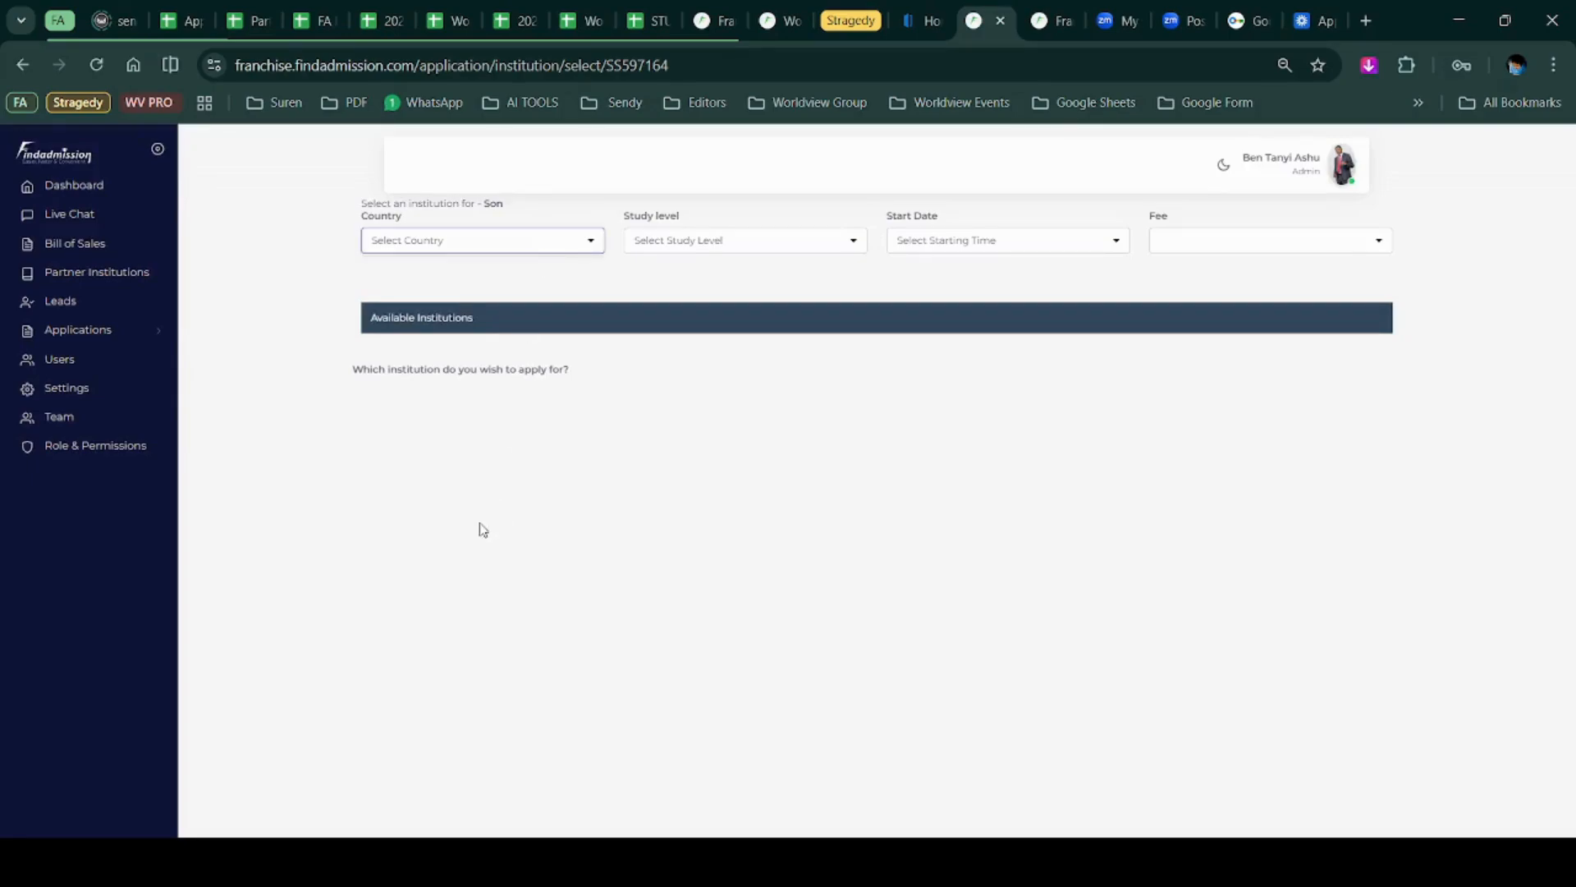
left_click(435, 643)
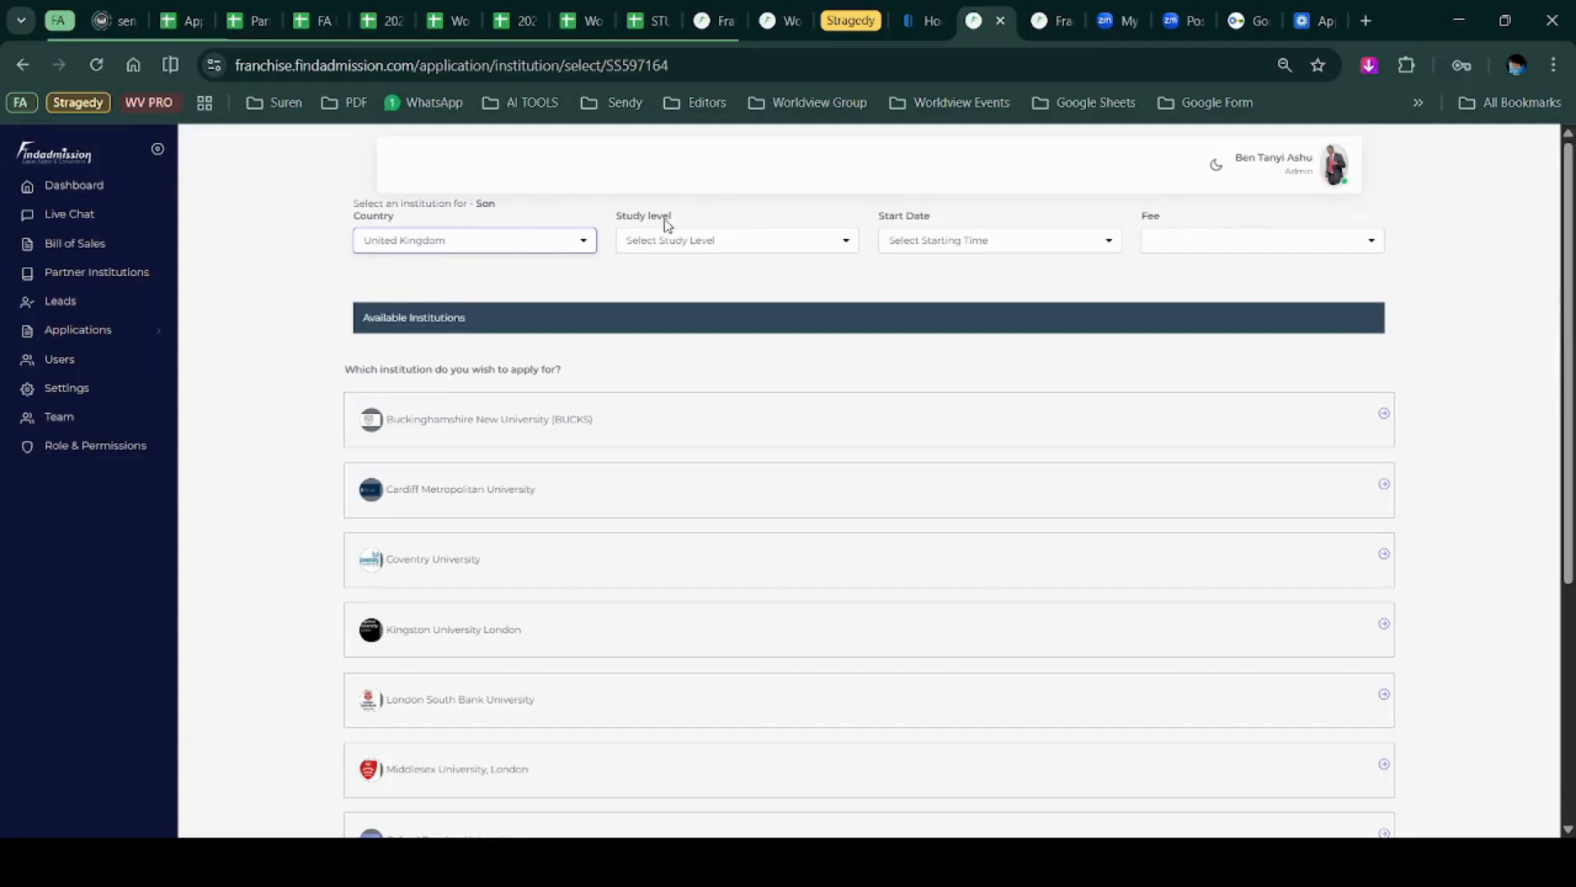
left_click(730, 250)
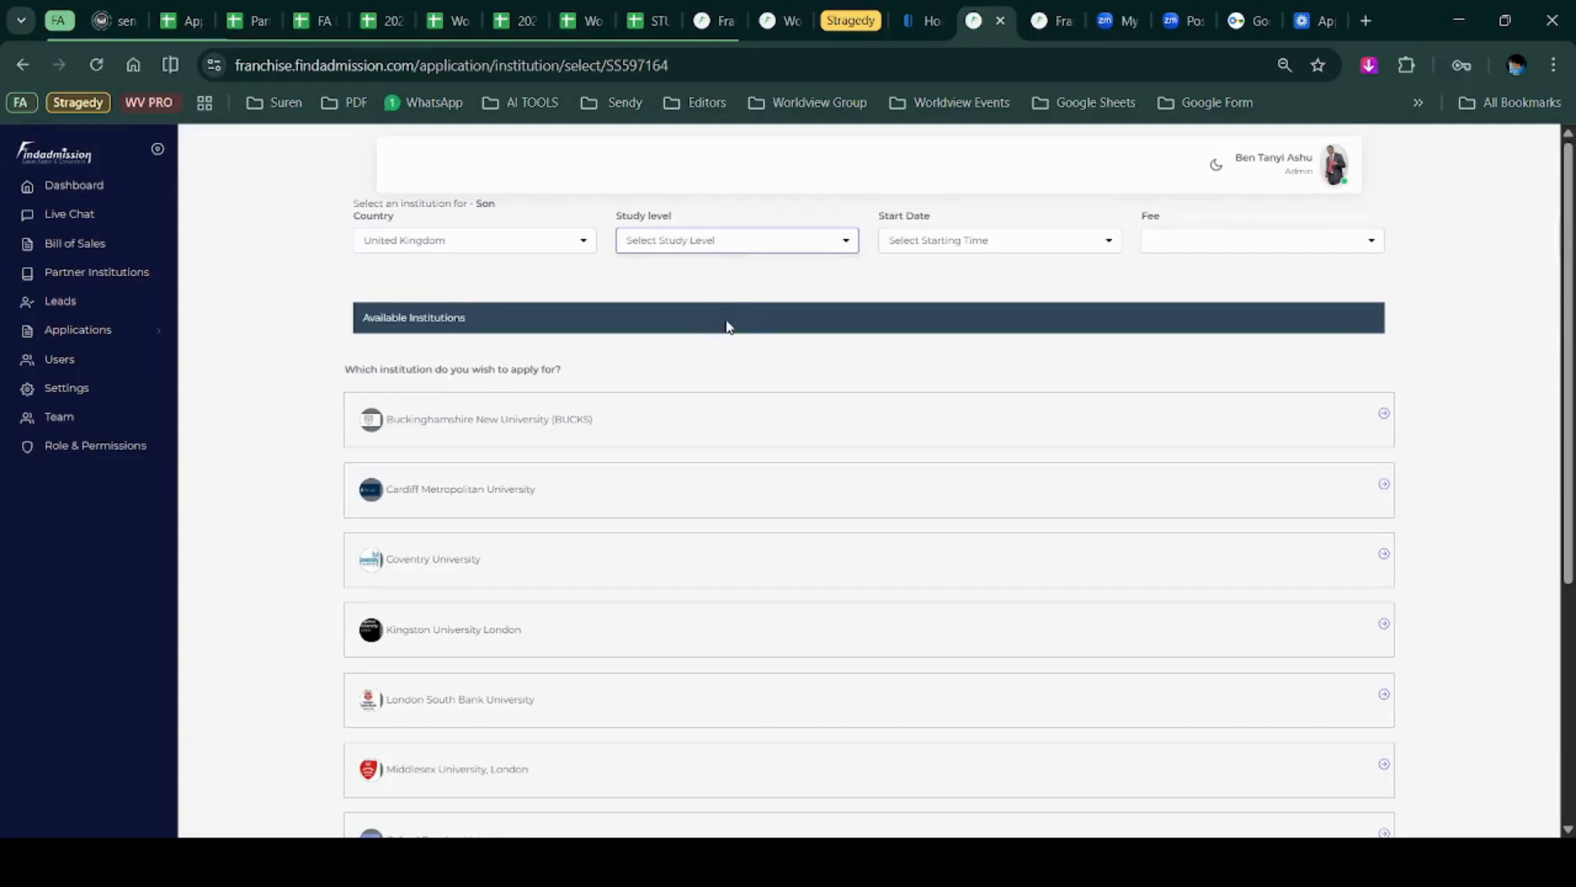
left_click(670, 325)
left_click(977, 243)
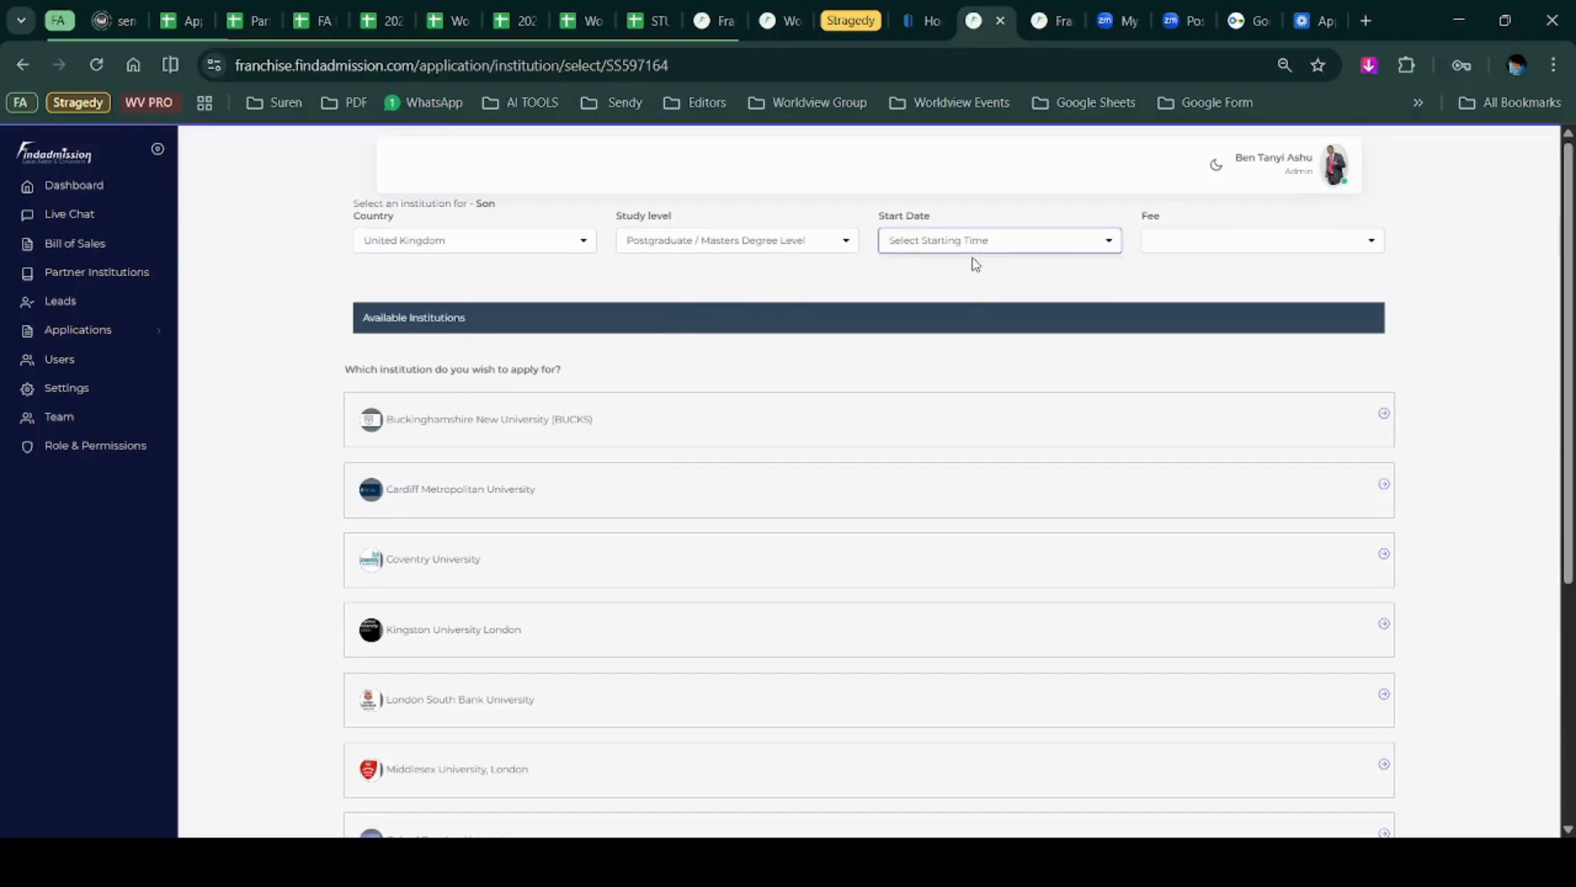
left_click(955, 299)
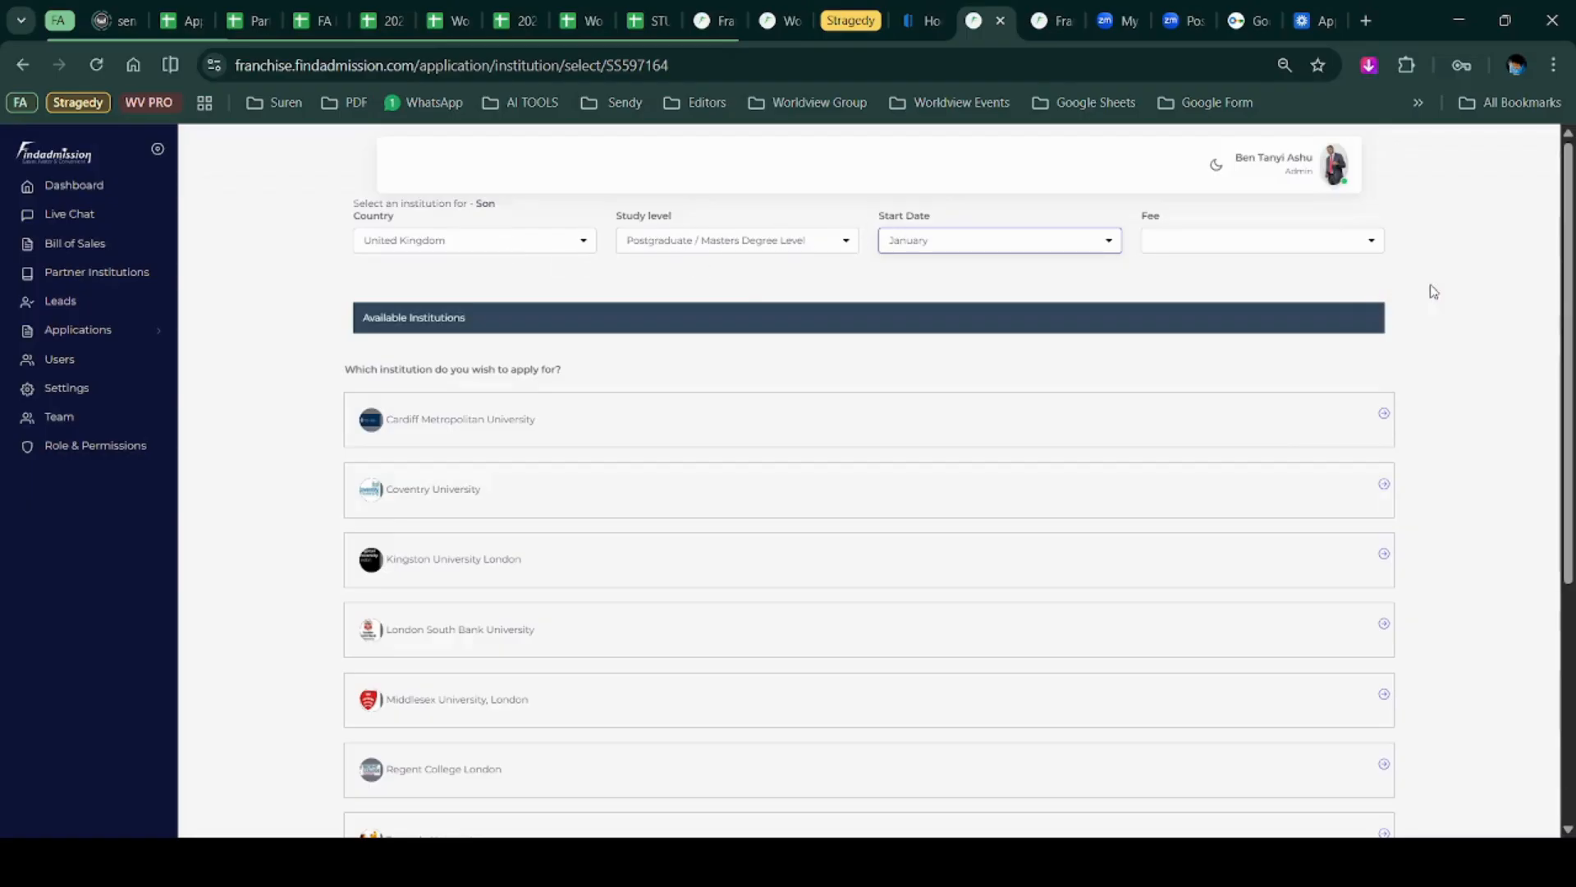
Check the fee filter options and choose Coventry University for the student.
left_click(1368, 245)
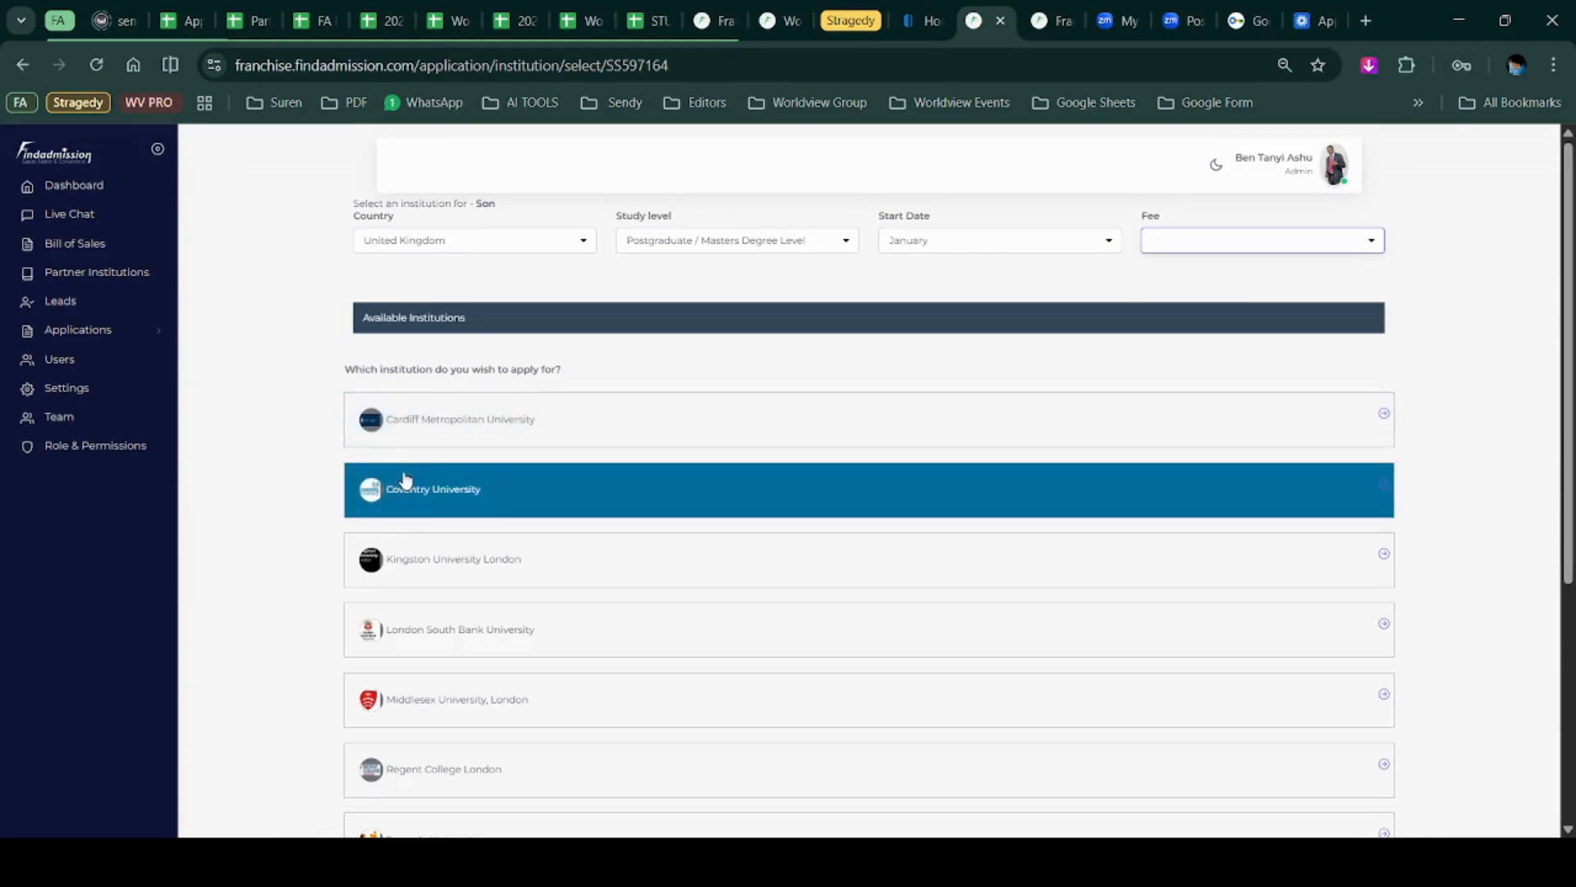
scroll(427, 484, "down", 5)
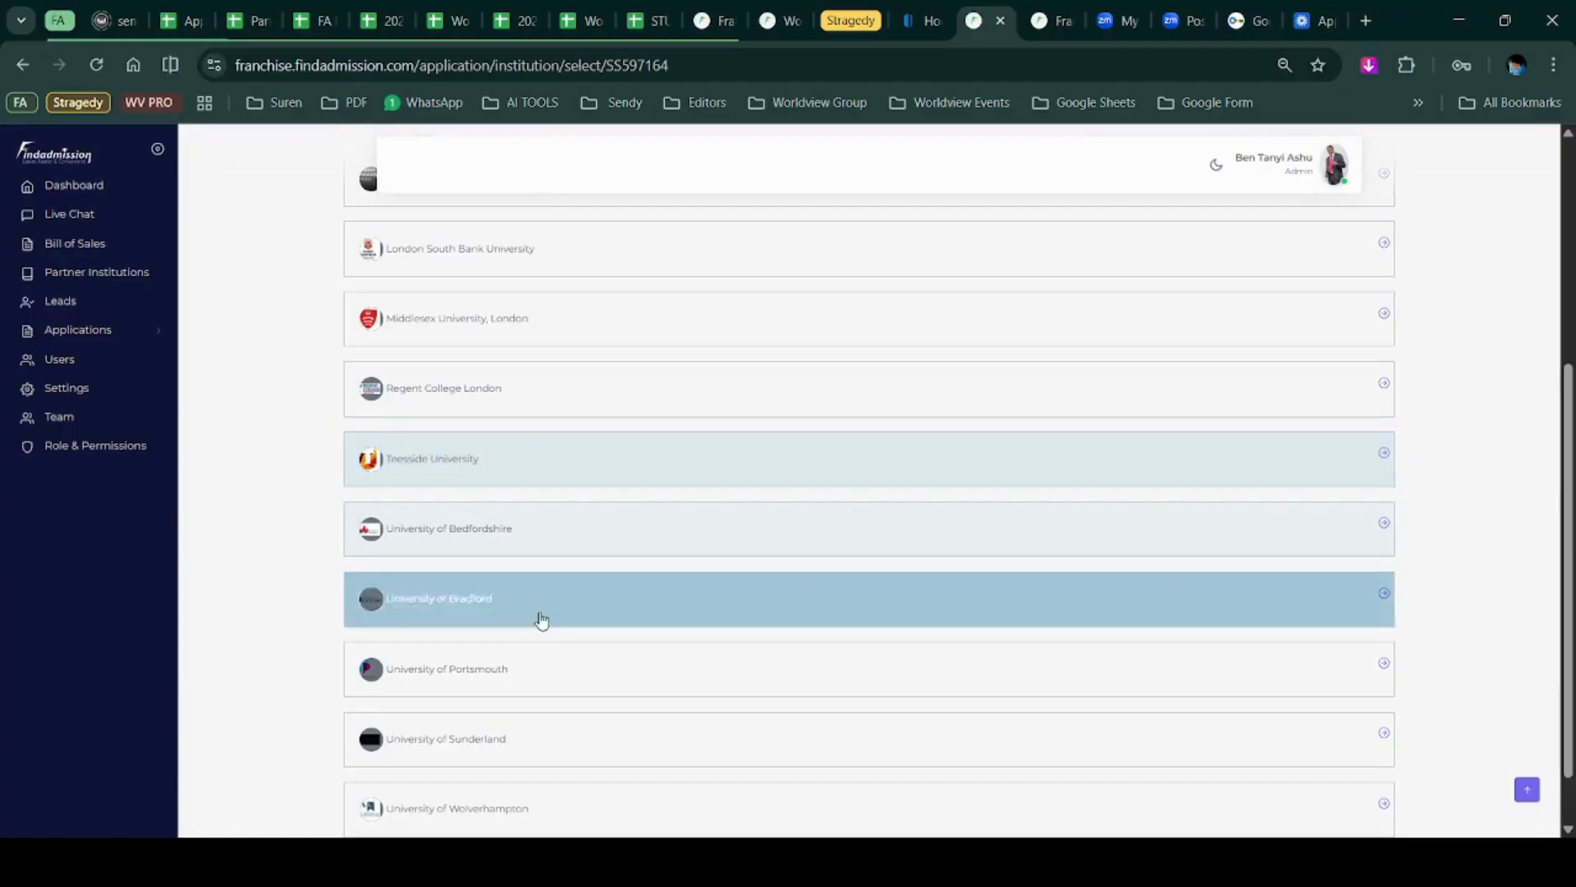
scroll(644, 730, "up", 5)
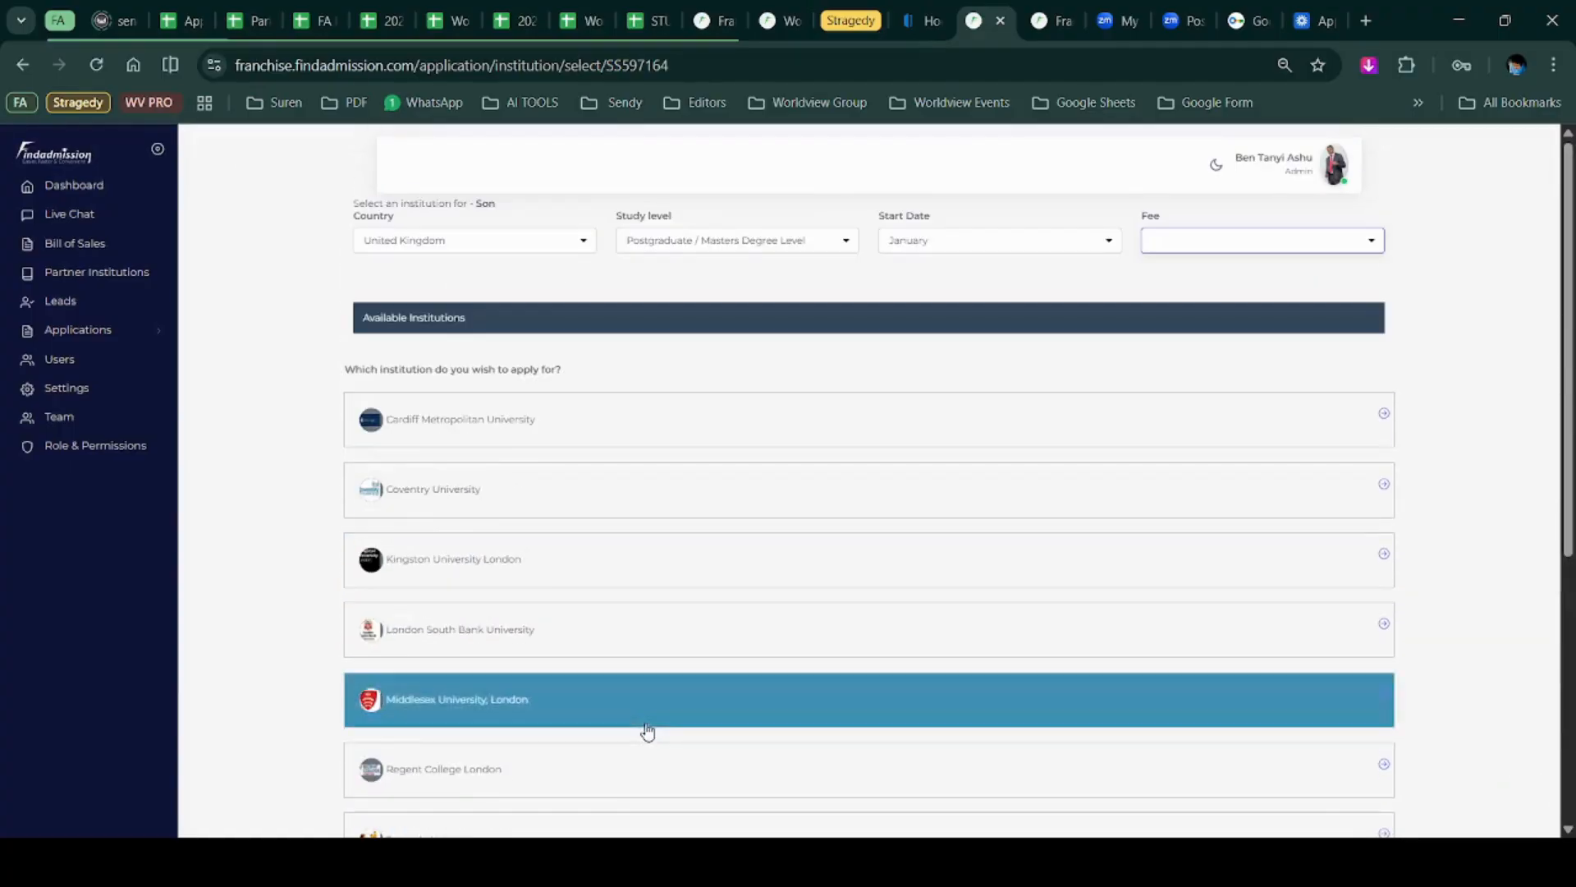
left_click(480, 491)
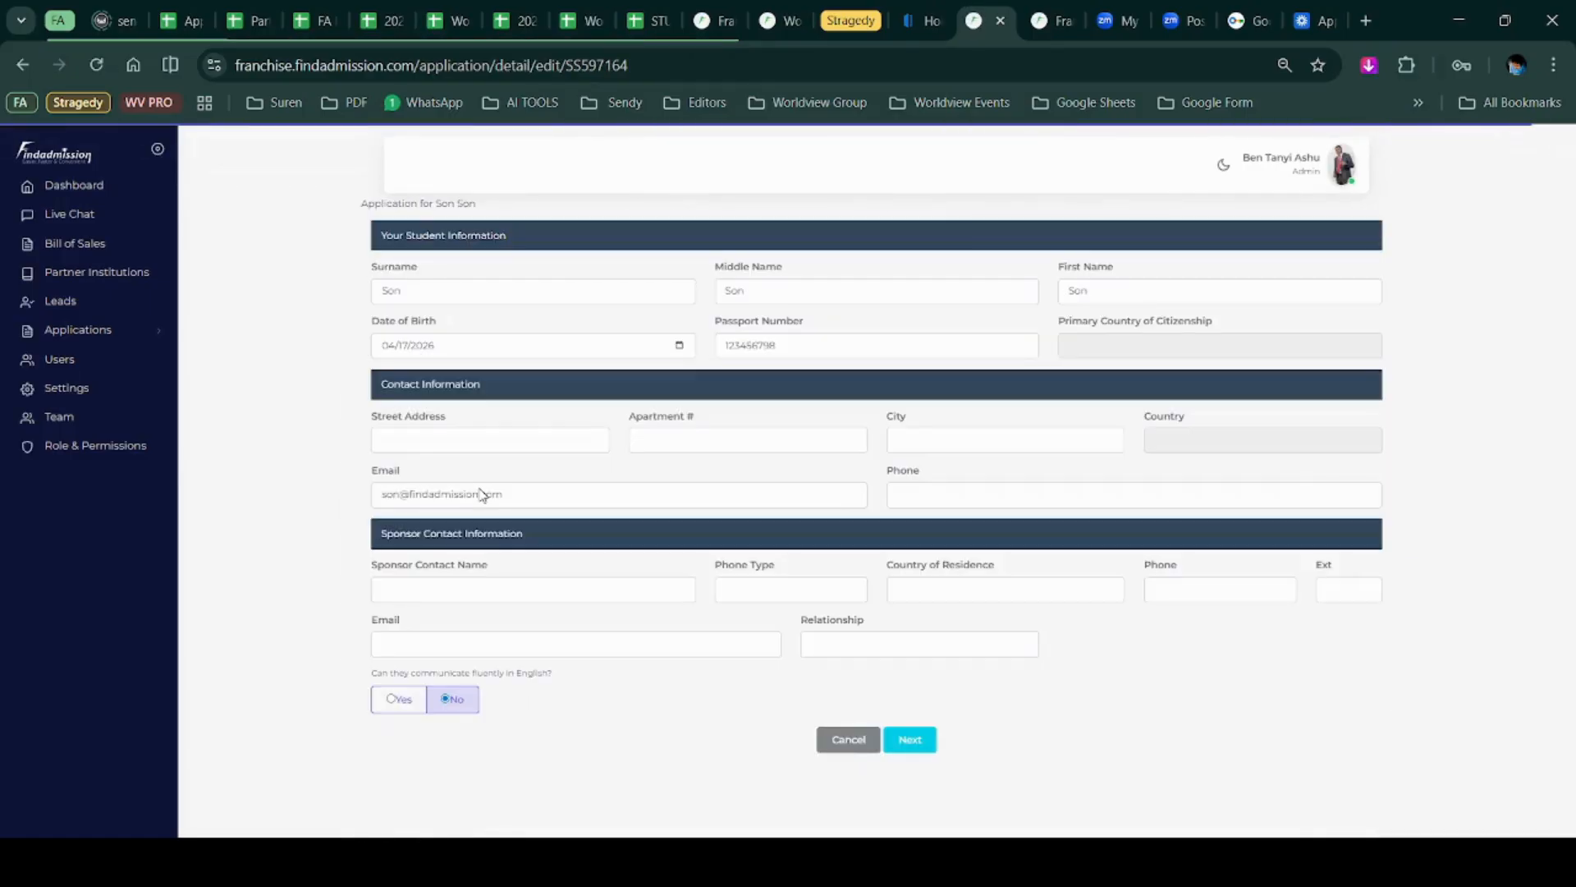
Go over the student's street address, city and phone number fields.
left_click(514, 443)
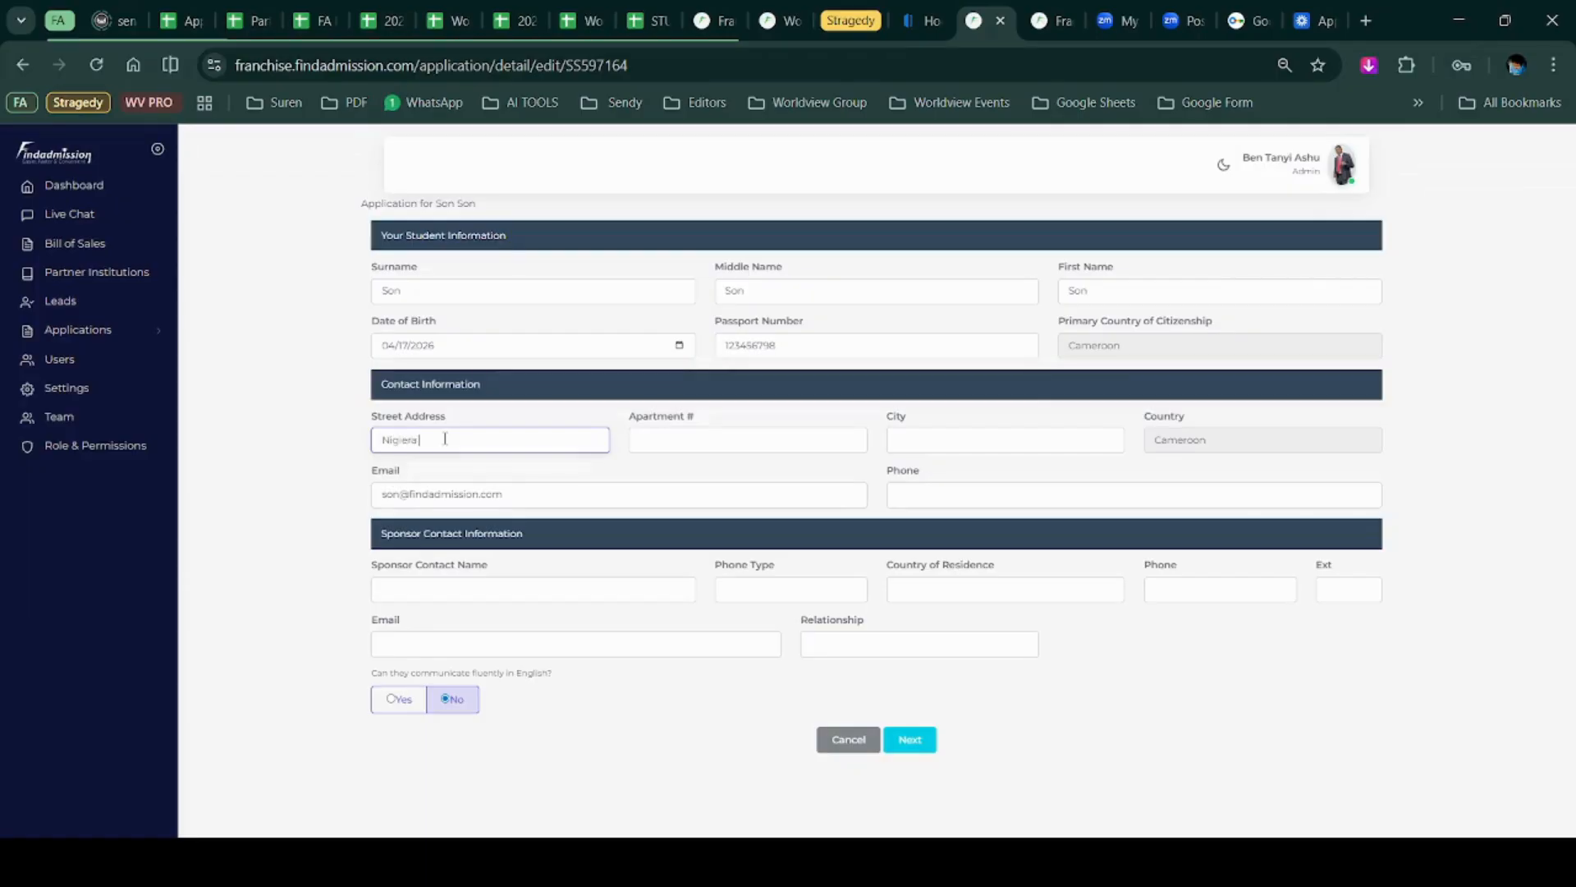
double_click(445, 437)
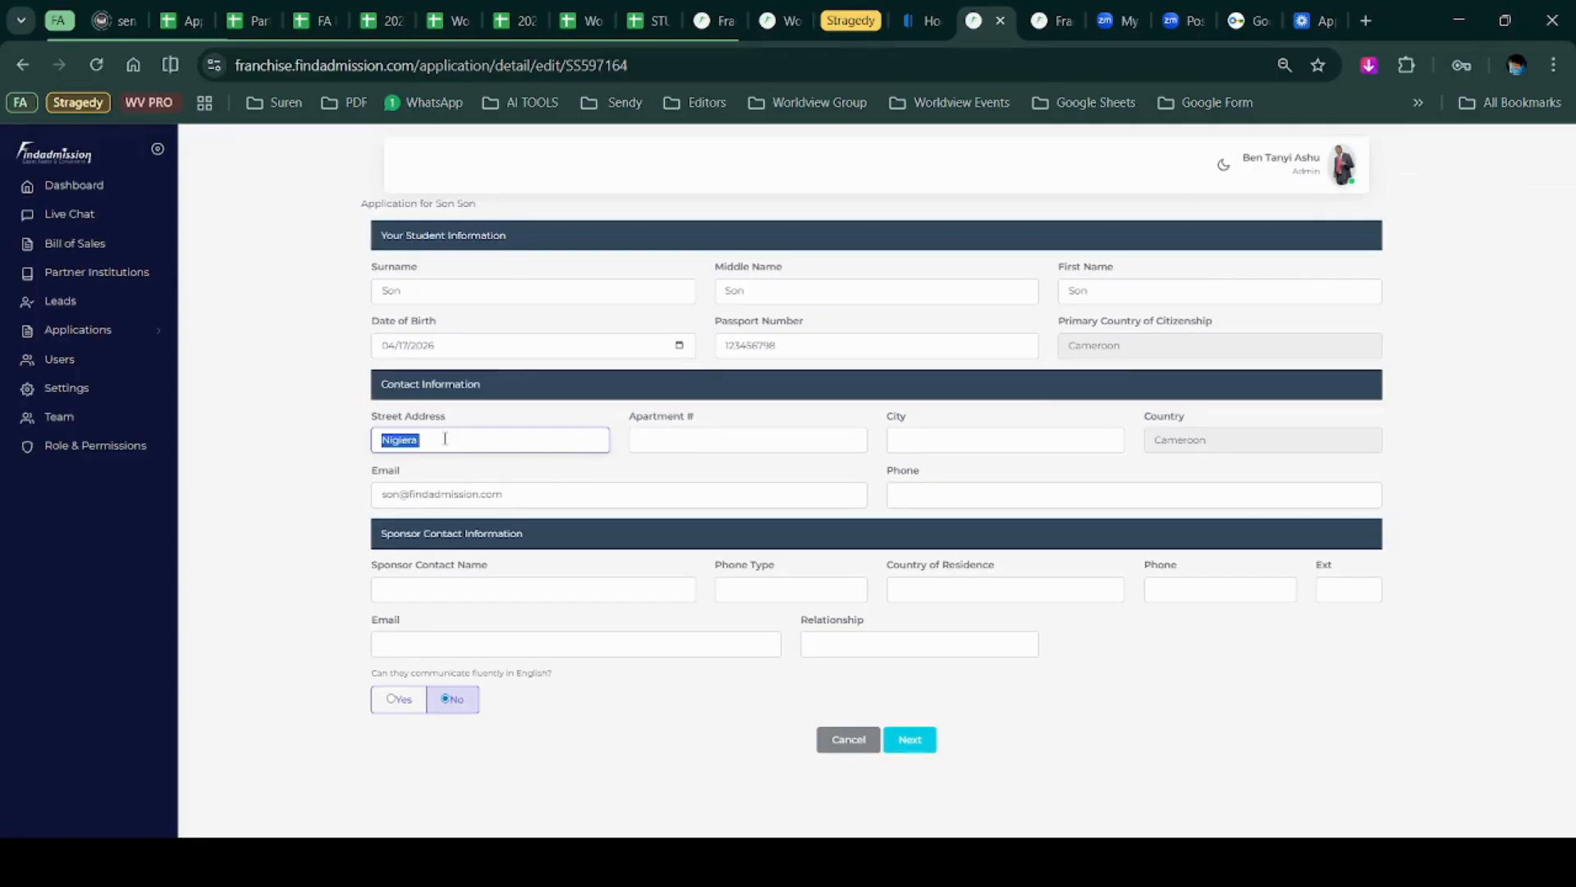
left_click(1043, 440)
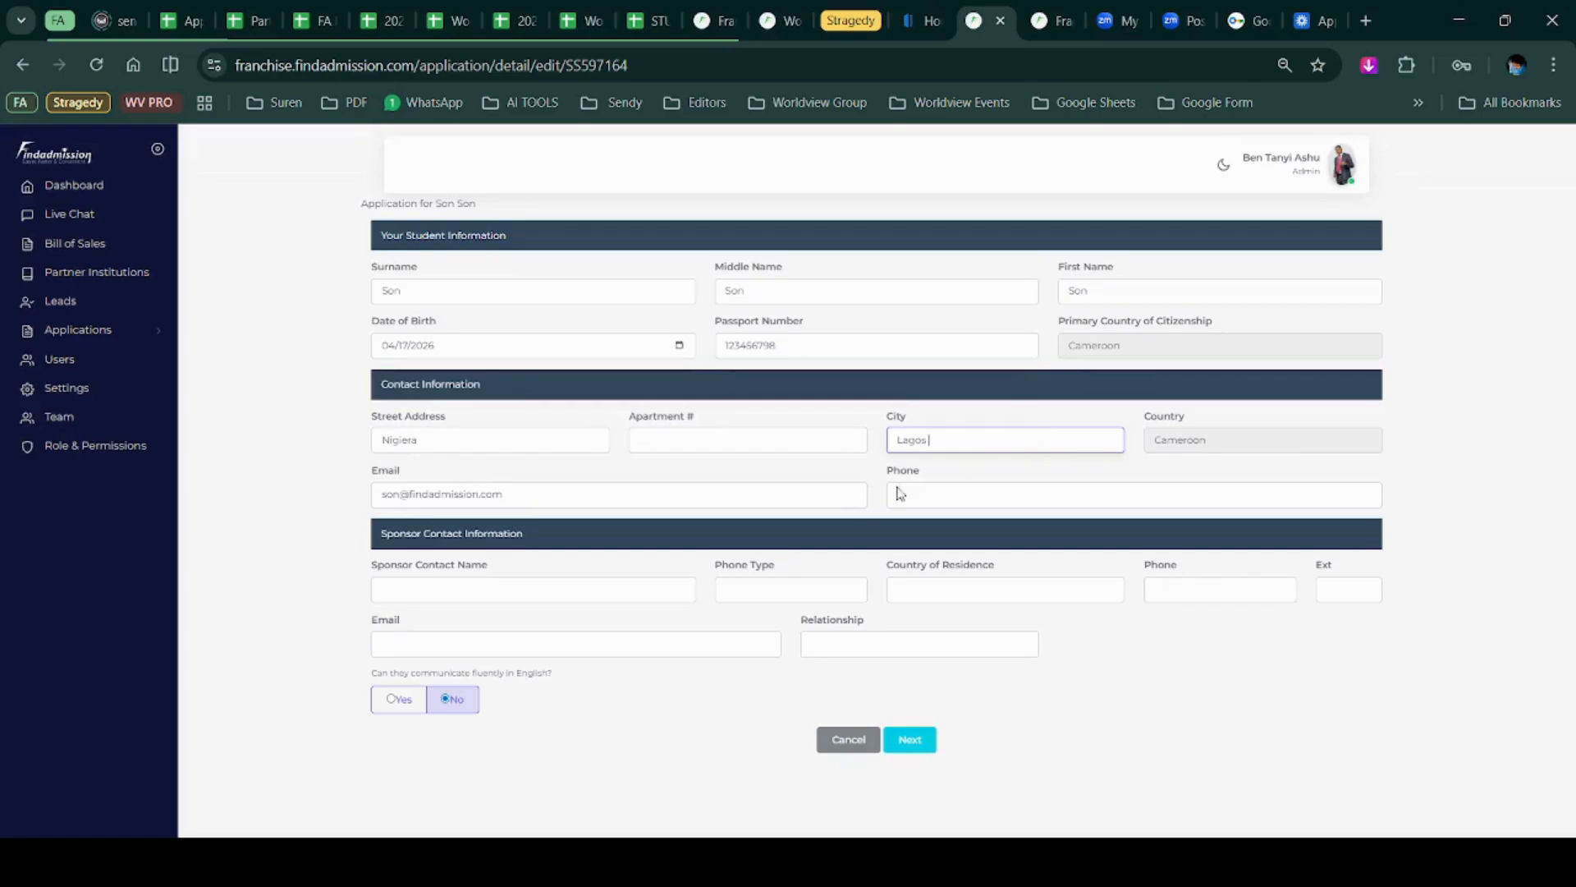
left_click(924, 492)
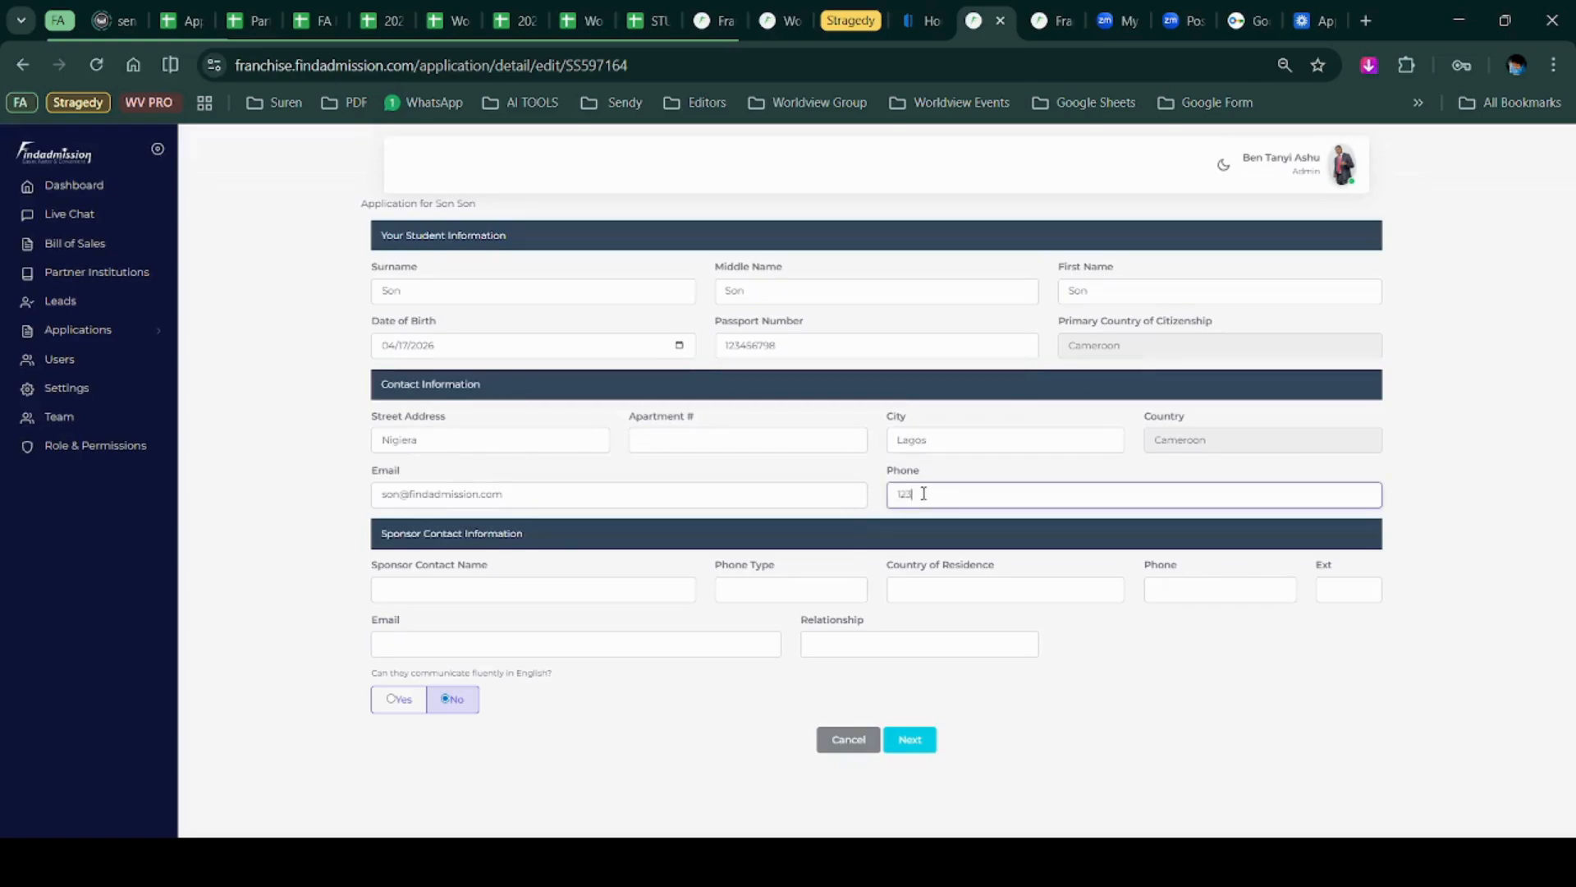
Enter the sponsor's name, Mobile phone type, United Kingdom residence and phone number.
left_click(640, 591)
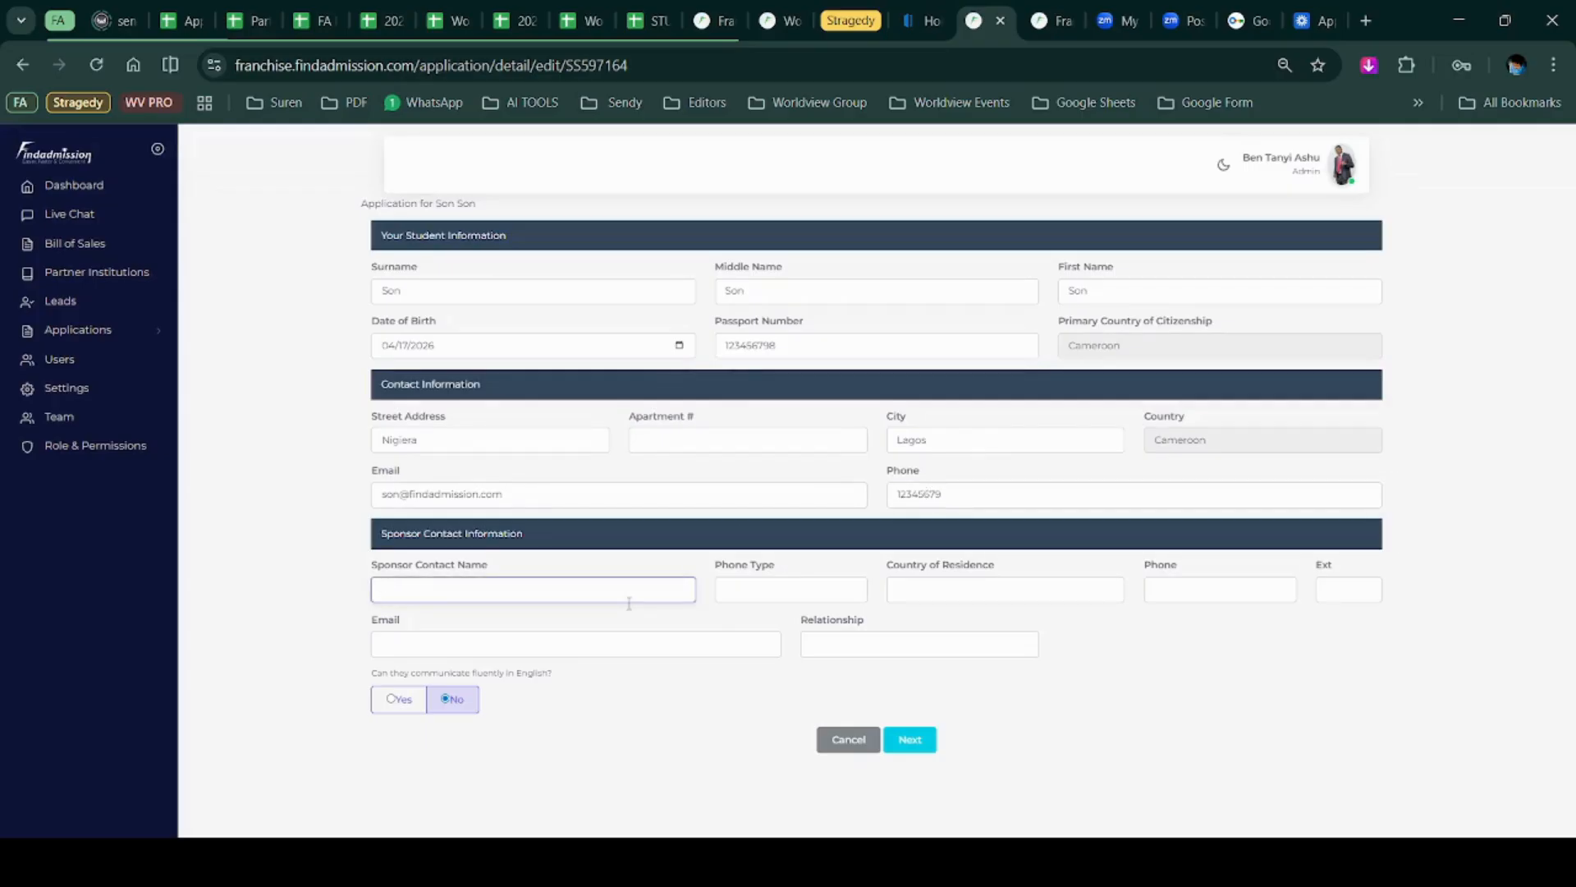
key("Tab")
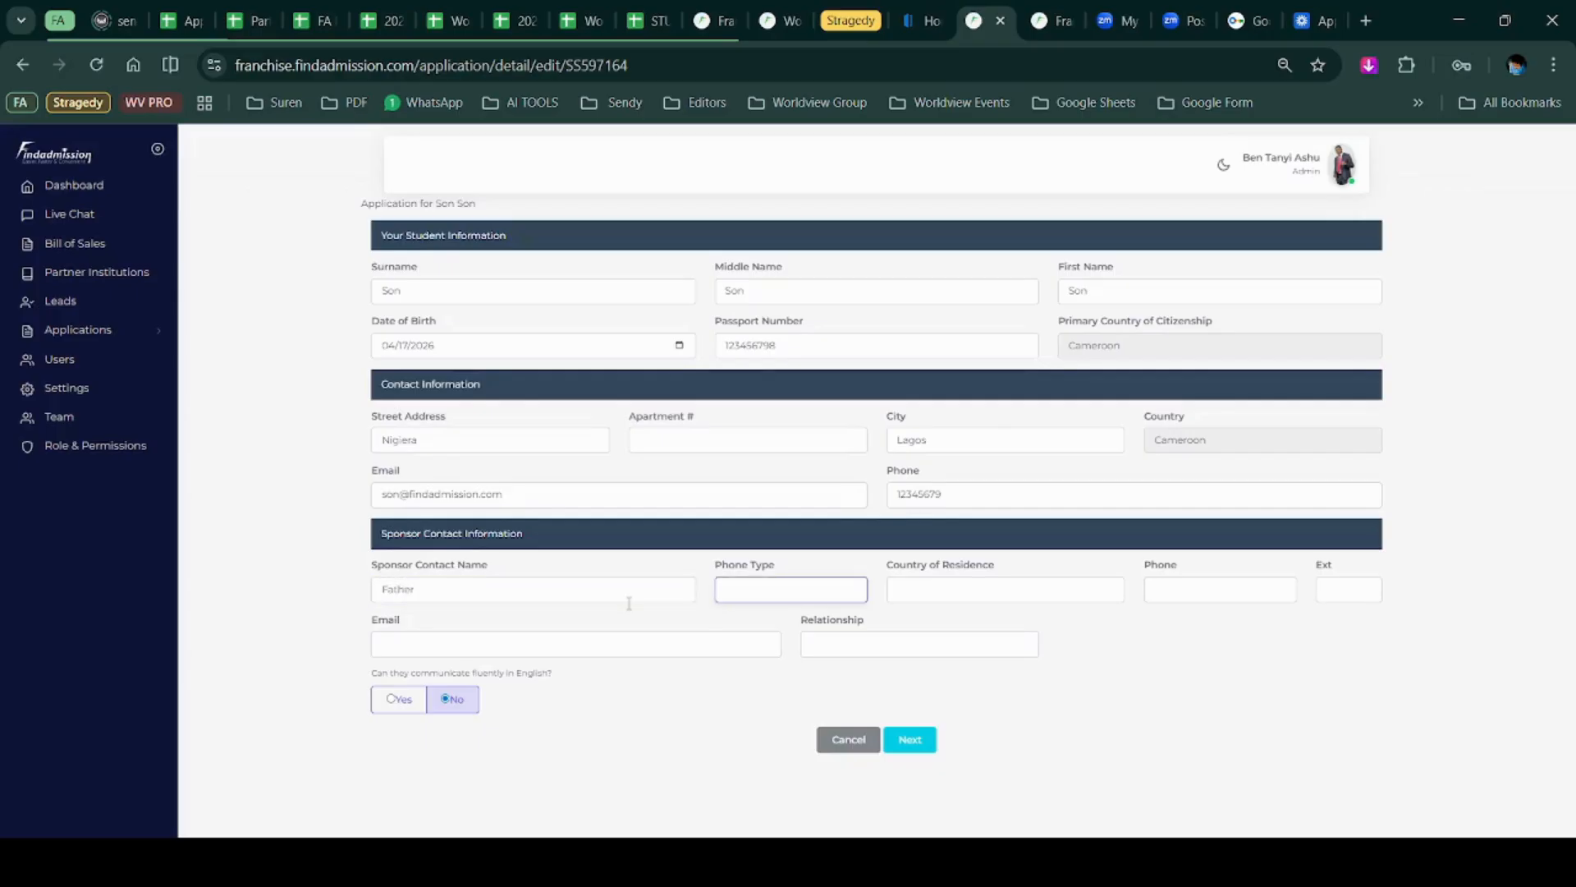
type("Mobile")
left_click(994, 601)
type("United Arab Emirates")
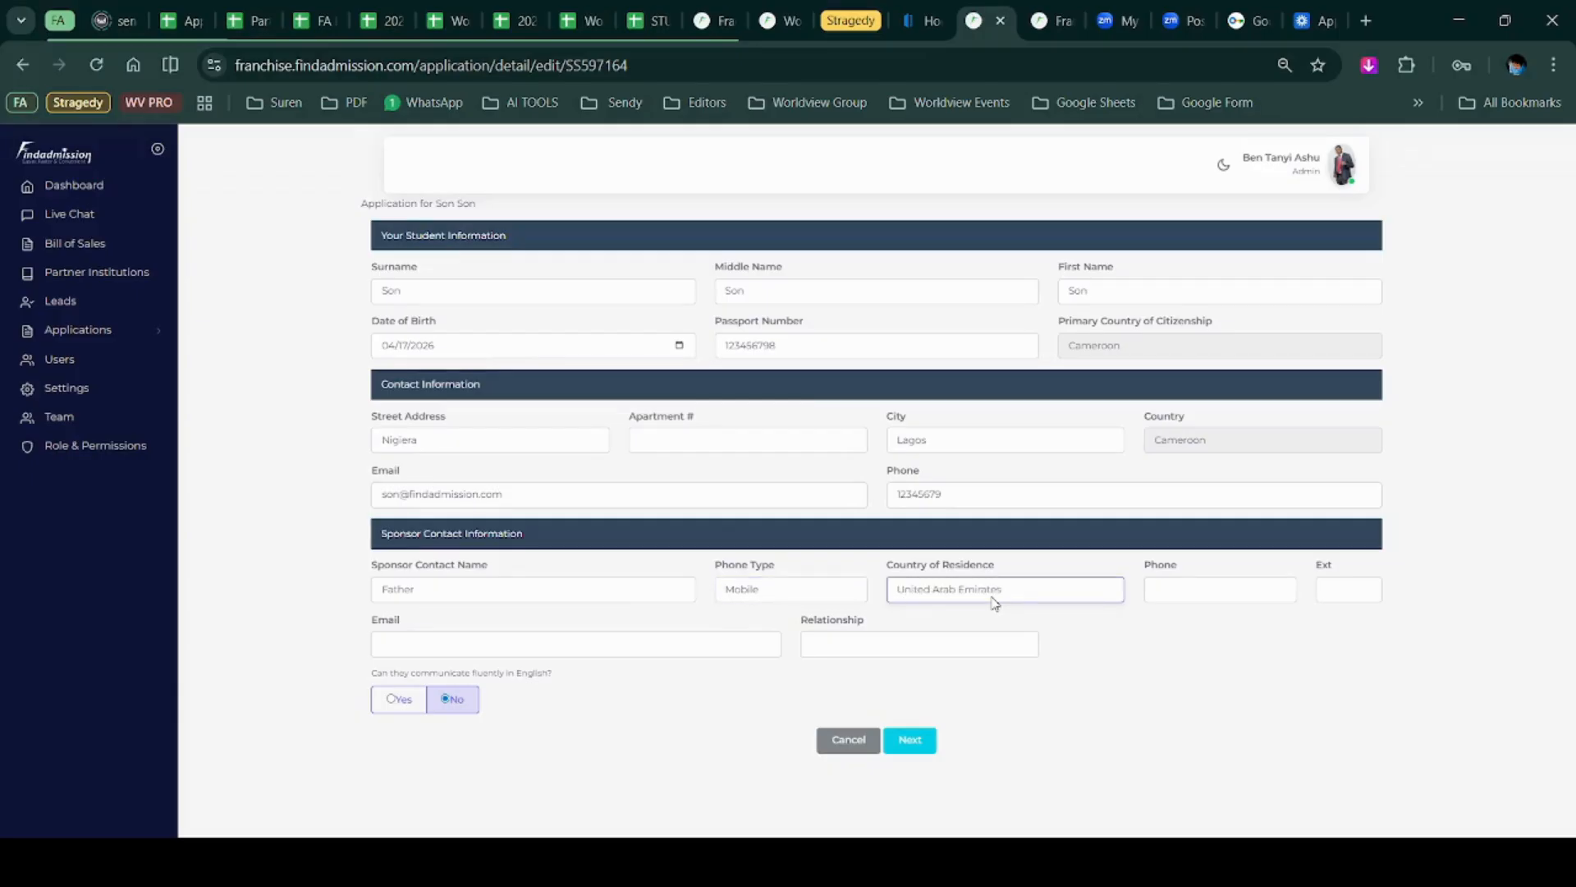
key("k")
type("united k")
left_click(1204, 588)
type("1234")
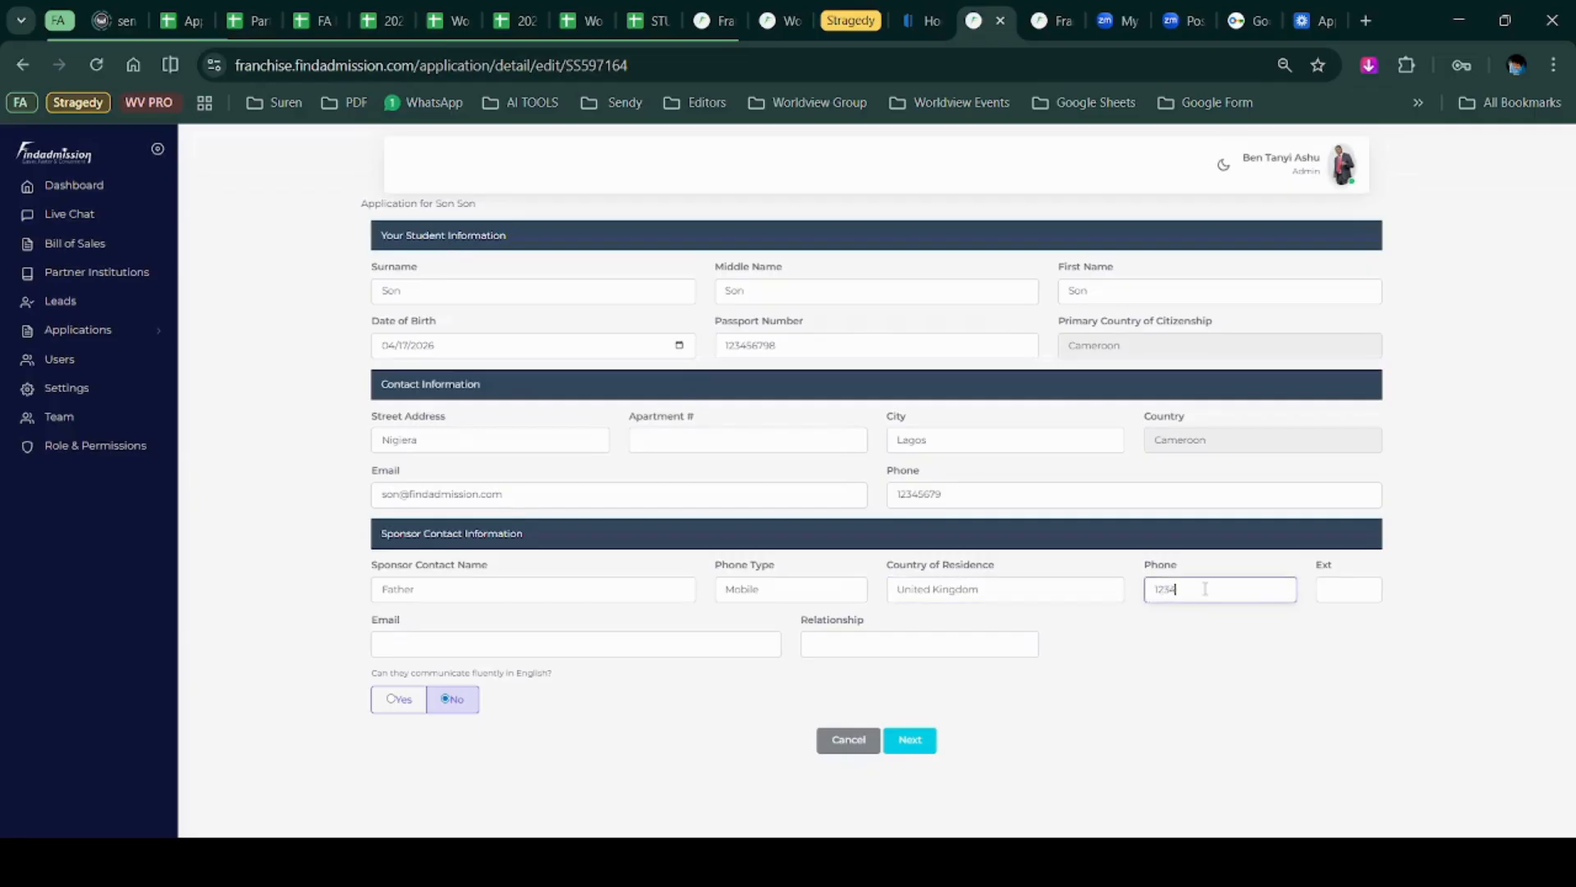
type("56789")
Add the sponsor's e-mail and Father relationship, answer Yes to English fluency, and continue.
left_click(704, 645)
type("fa")
left_click(562, 671)
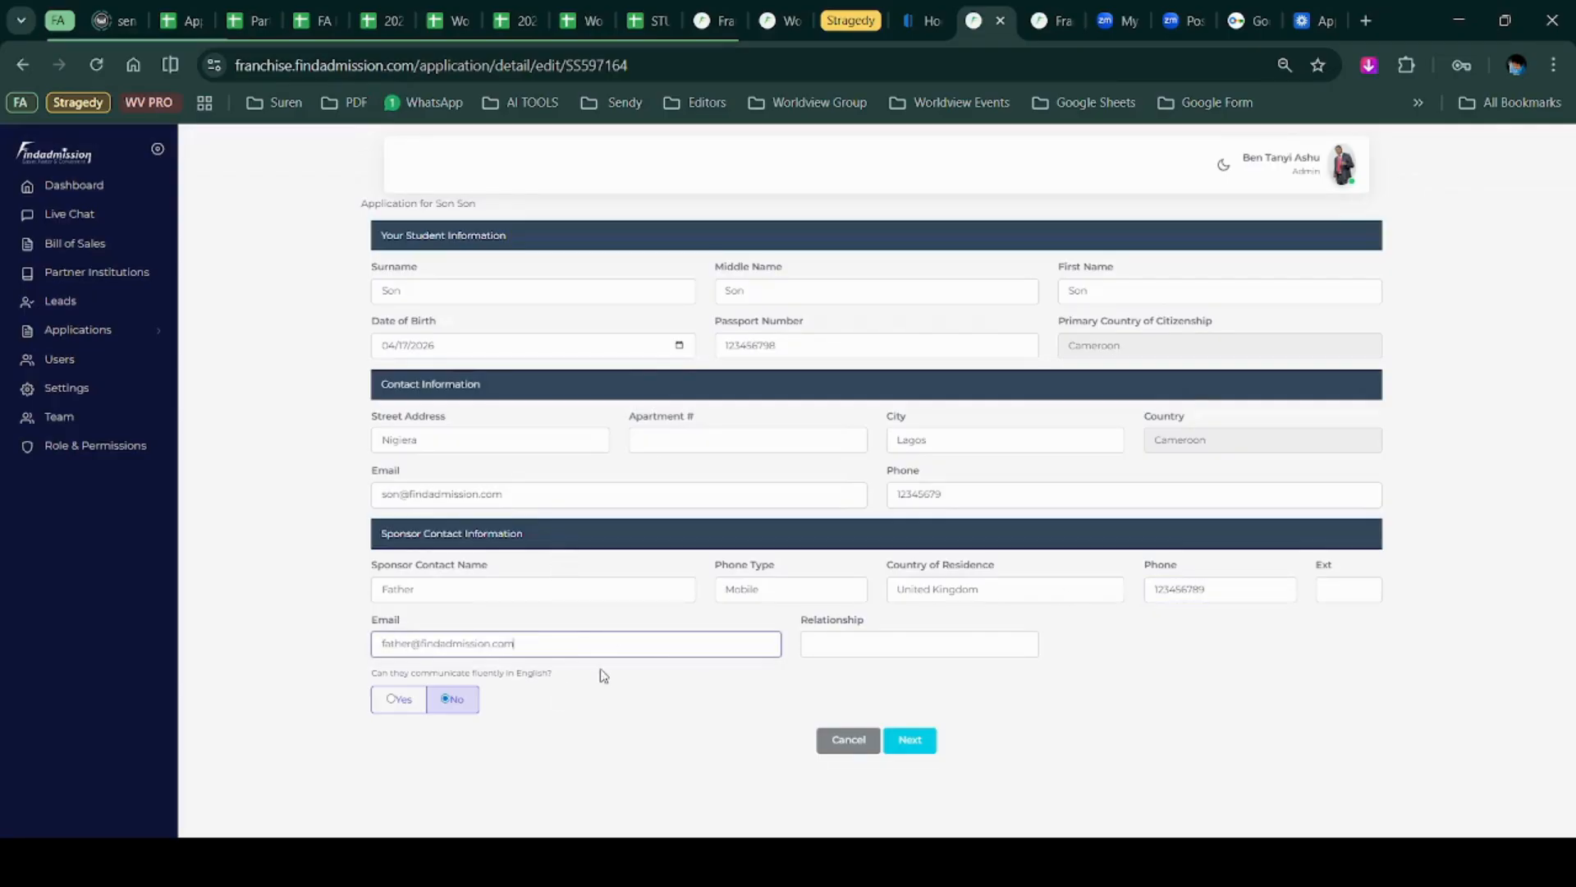
left_click(948, 659)
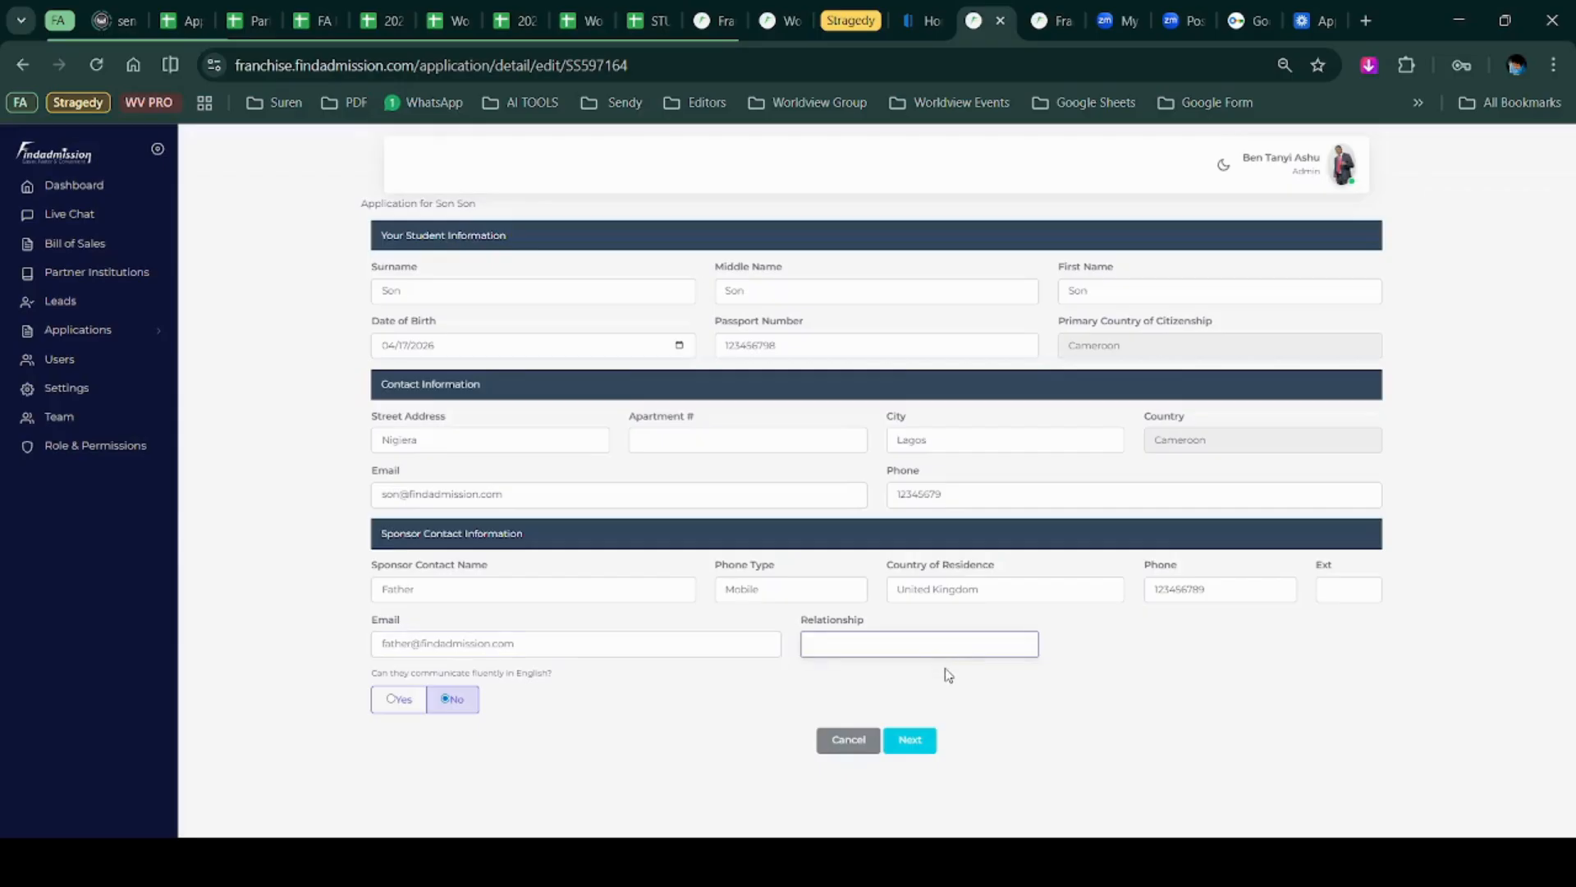
type("Father")
left_click_drag(371, 676, 429, 670)
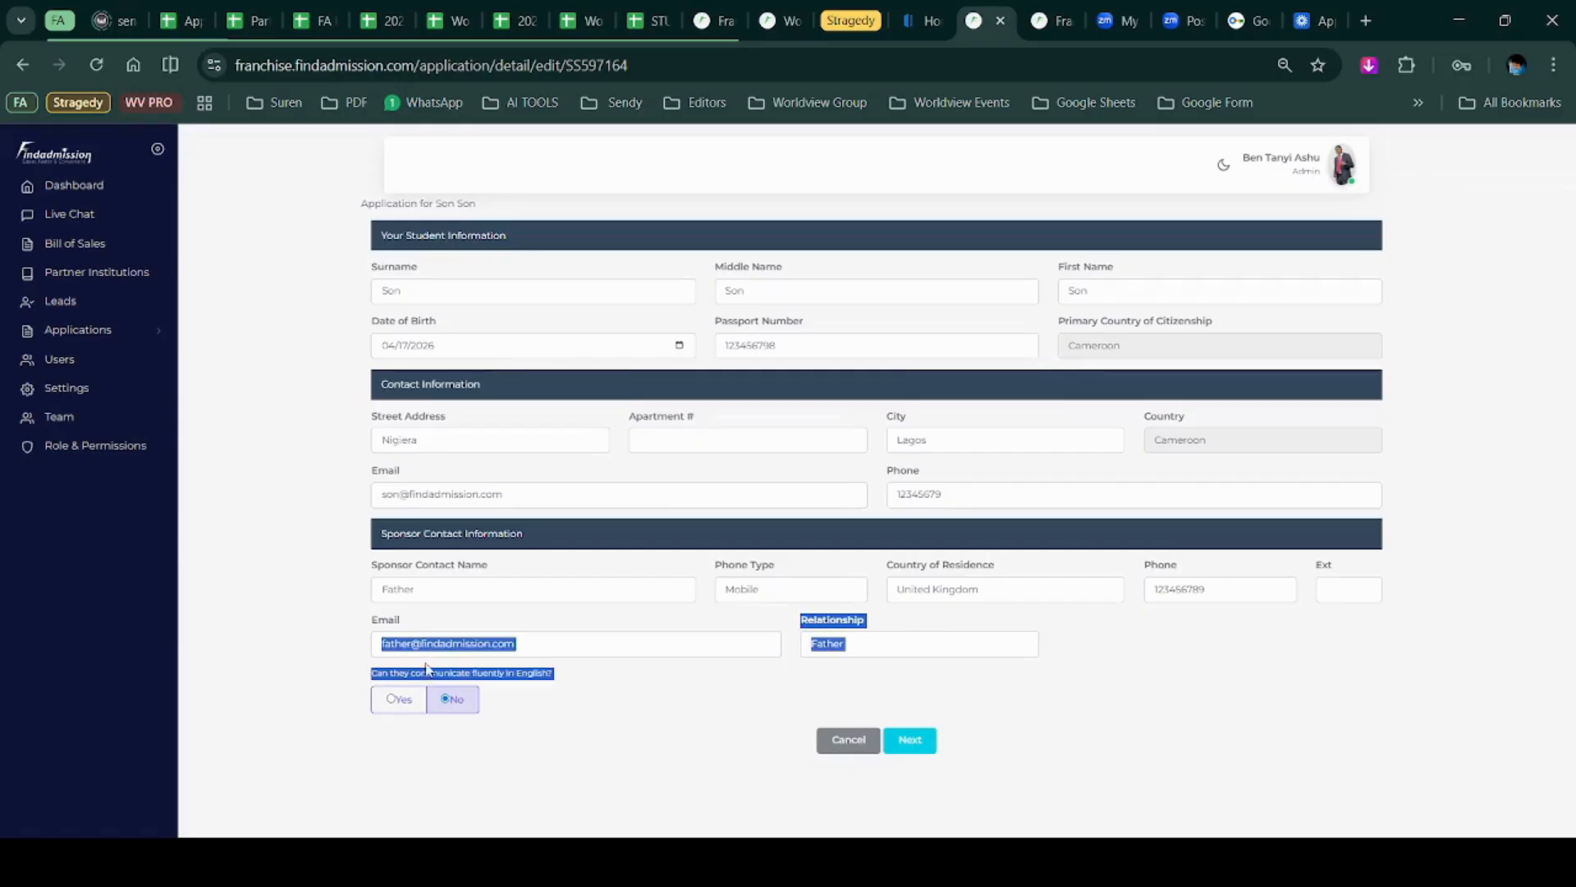
left_click(530, 696)
left_click(397, 702)
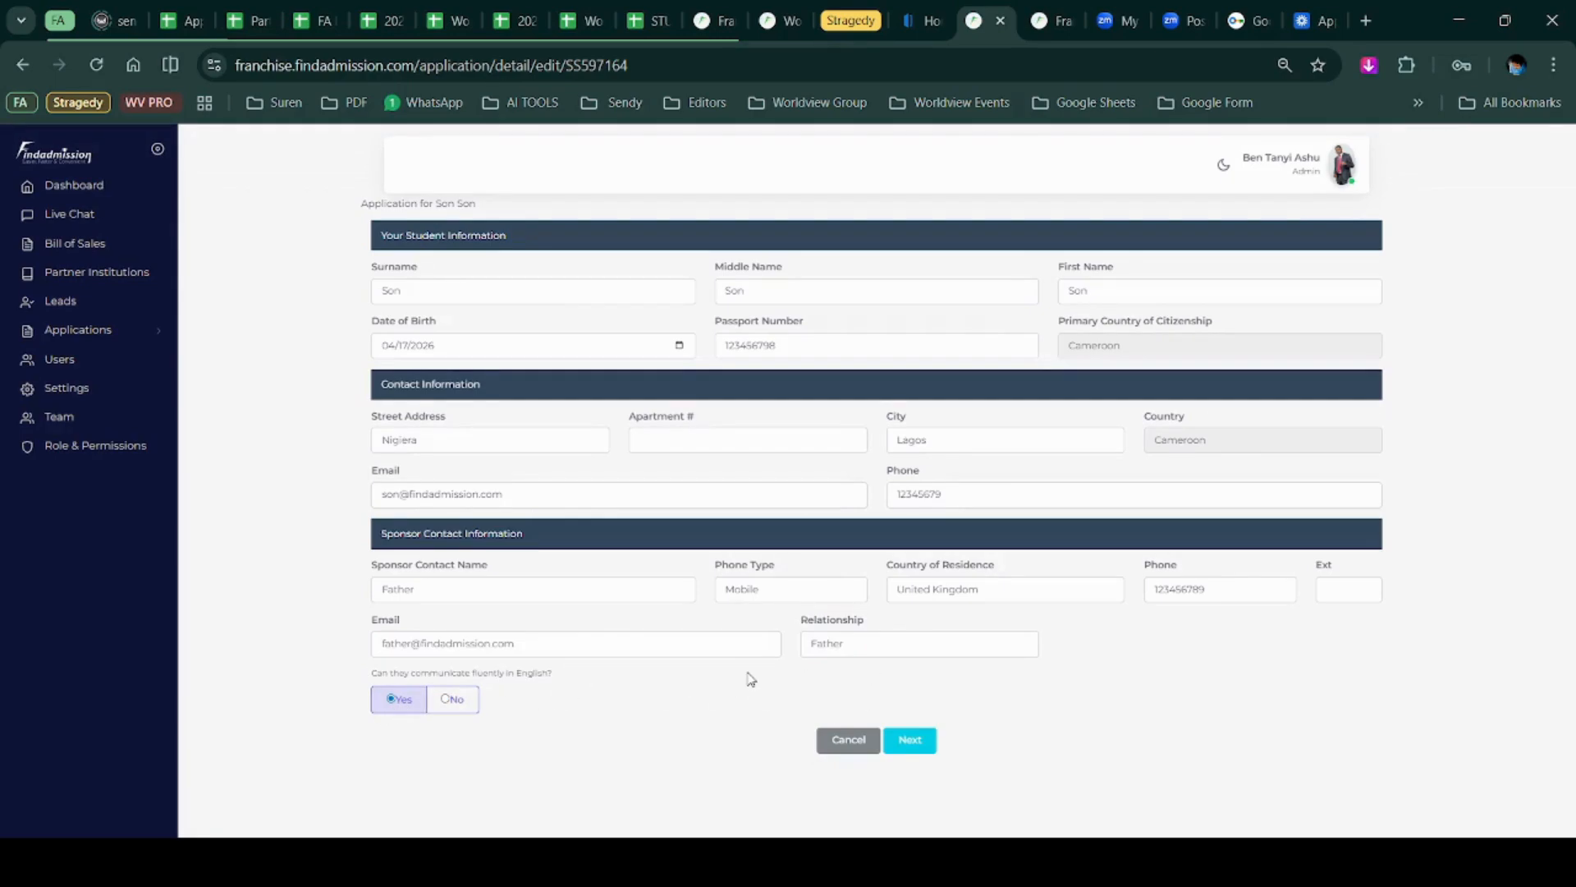
left_click(916, 747)
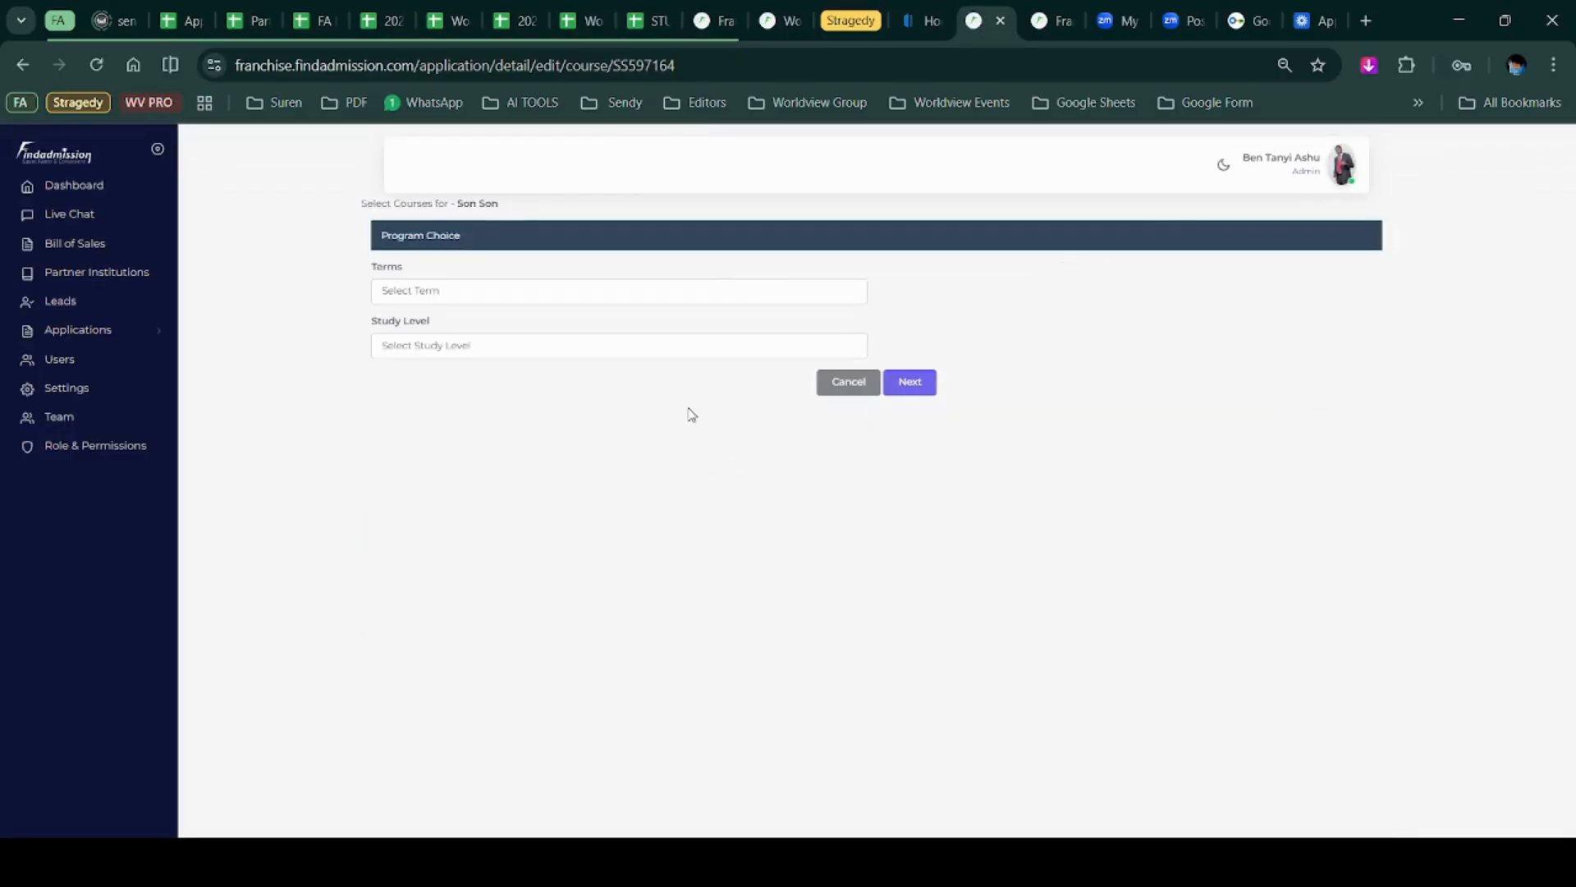
Choose the Summer - 2026 term, Postgraduate / Masters Degree Level and a January starting month.
left_click(523, 297)
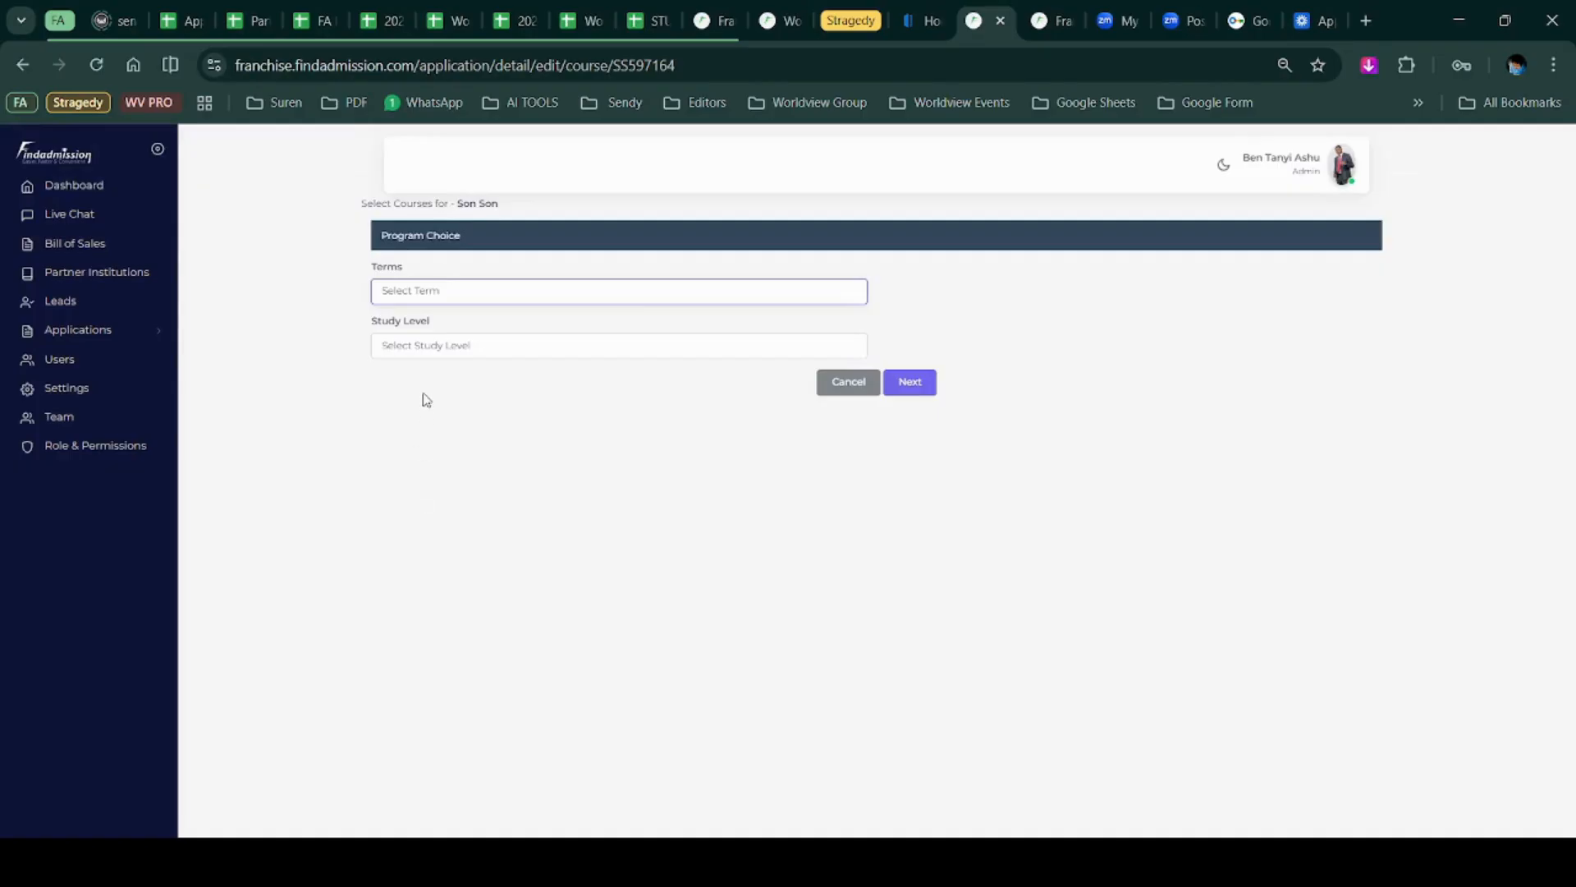
left_click(435, 367)
left_click(463, 344)
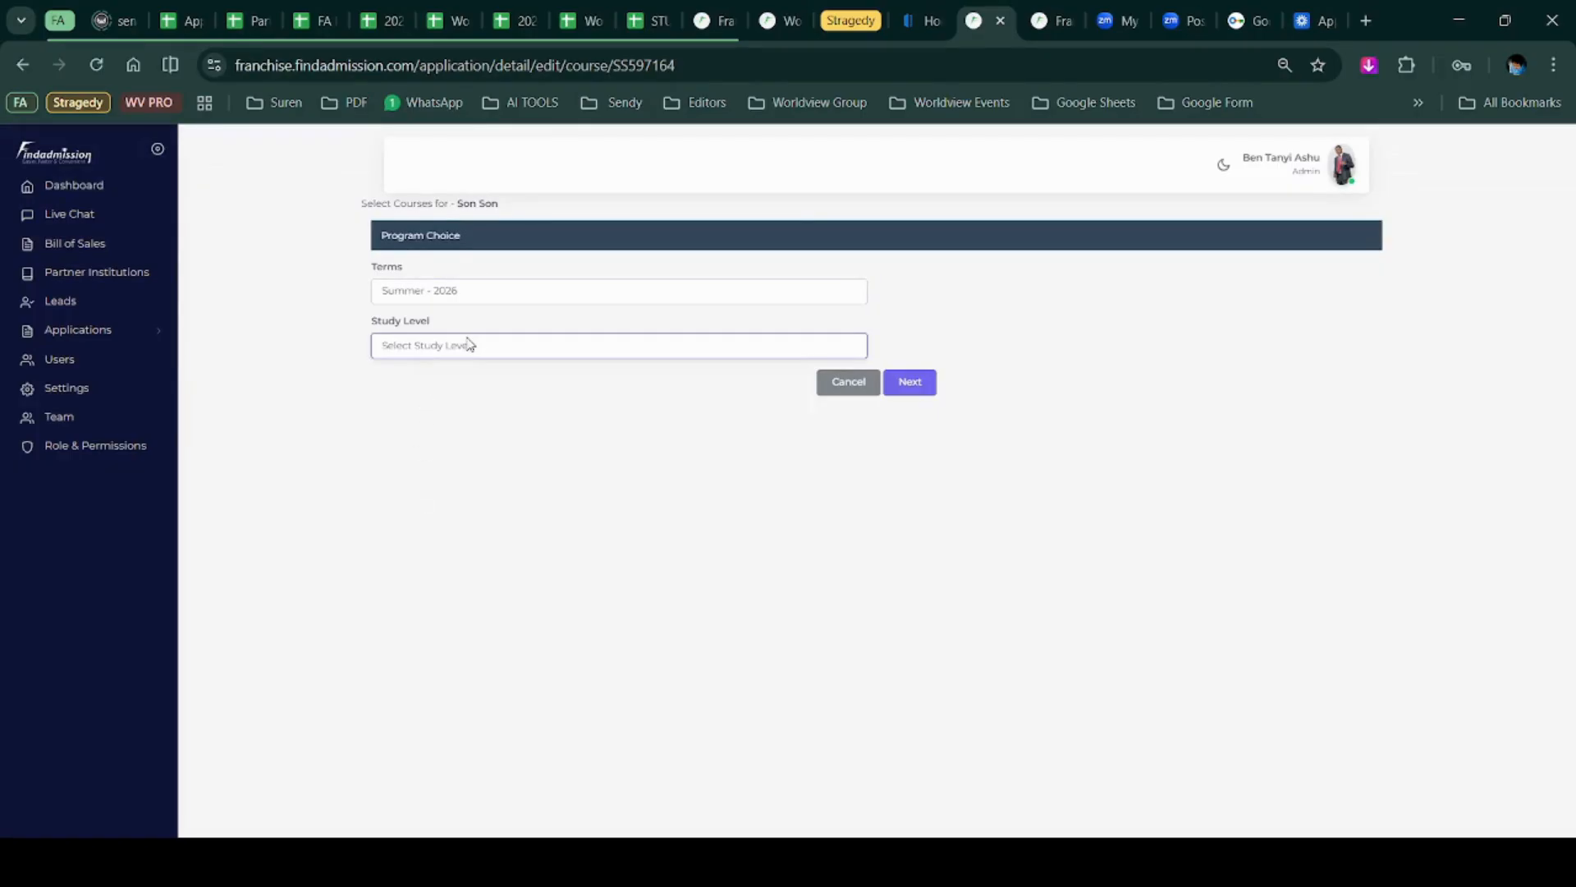
left_click(461, 427)
left_click(519, 402)
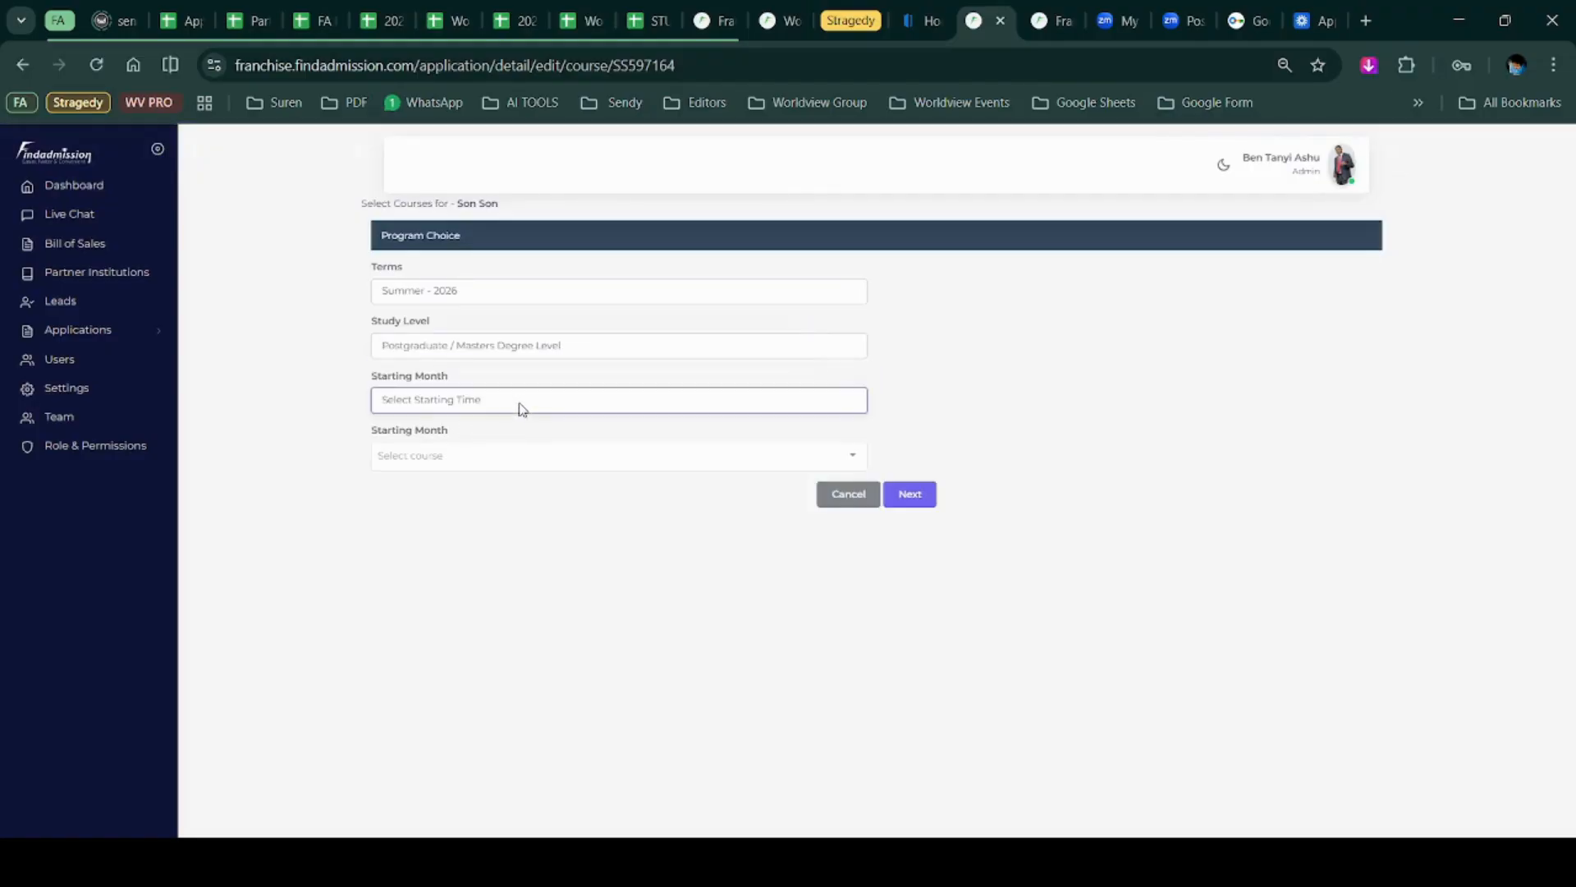
left_click(510, 452)
Add Accounting, international law and MSC Project management as courses and save the choices.
left_click(512, 457)
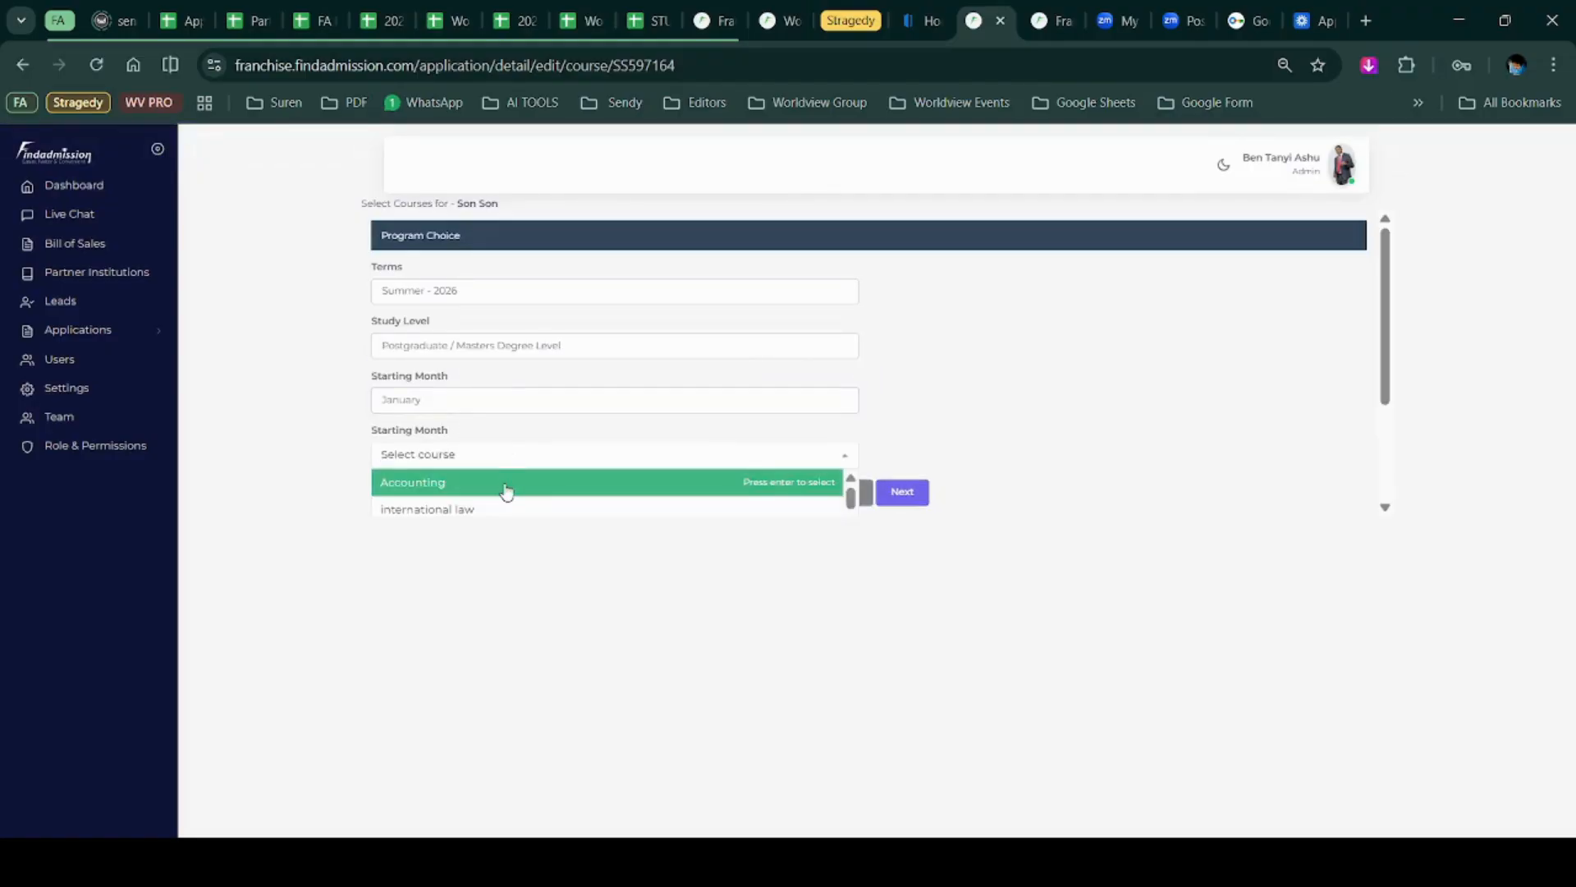
left_click(504, 486)
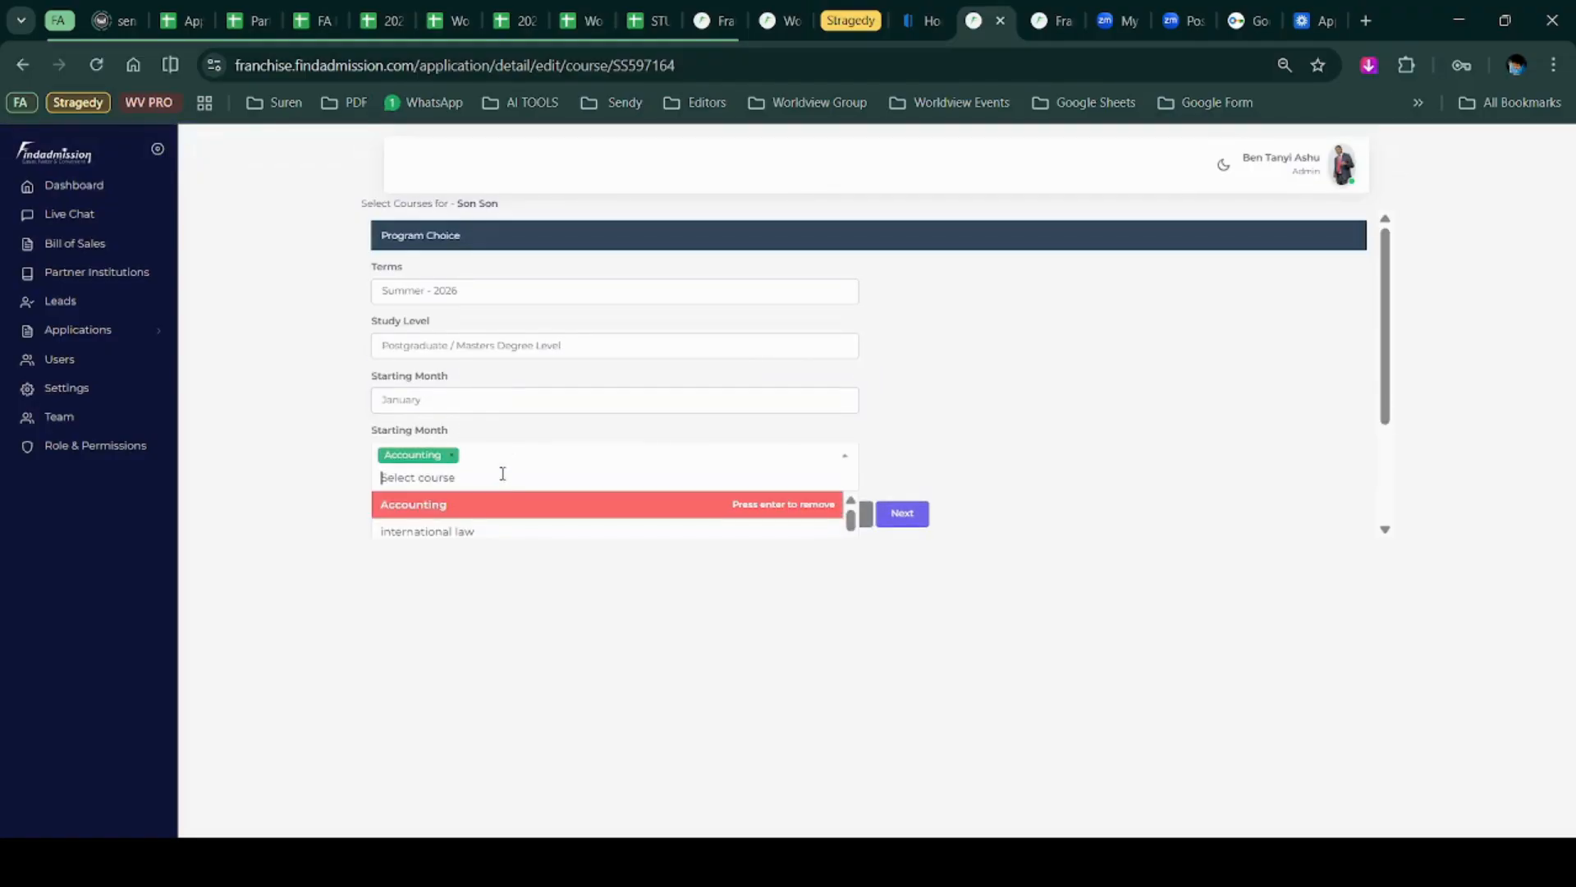
left_click(522, 528)
scroll(523, 517, "down", 1)
left_click(526, 514)
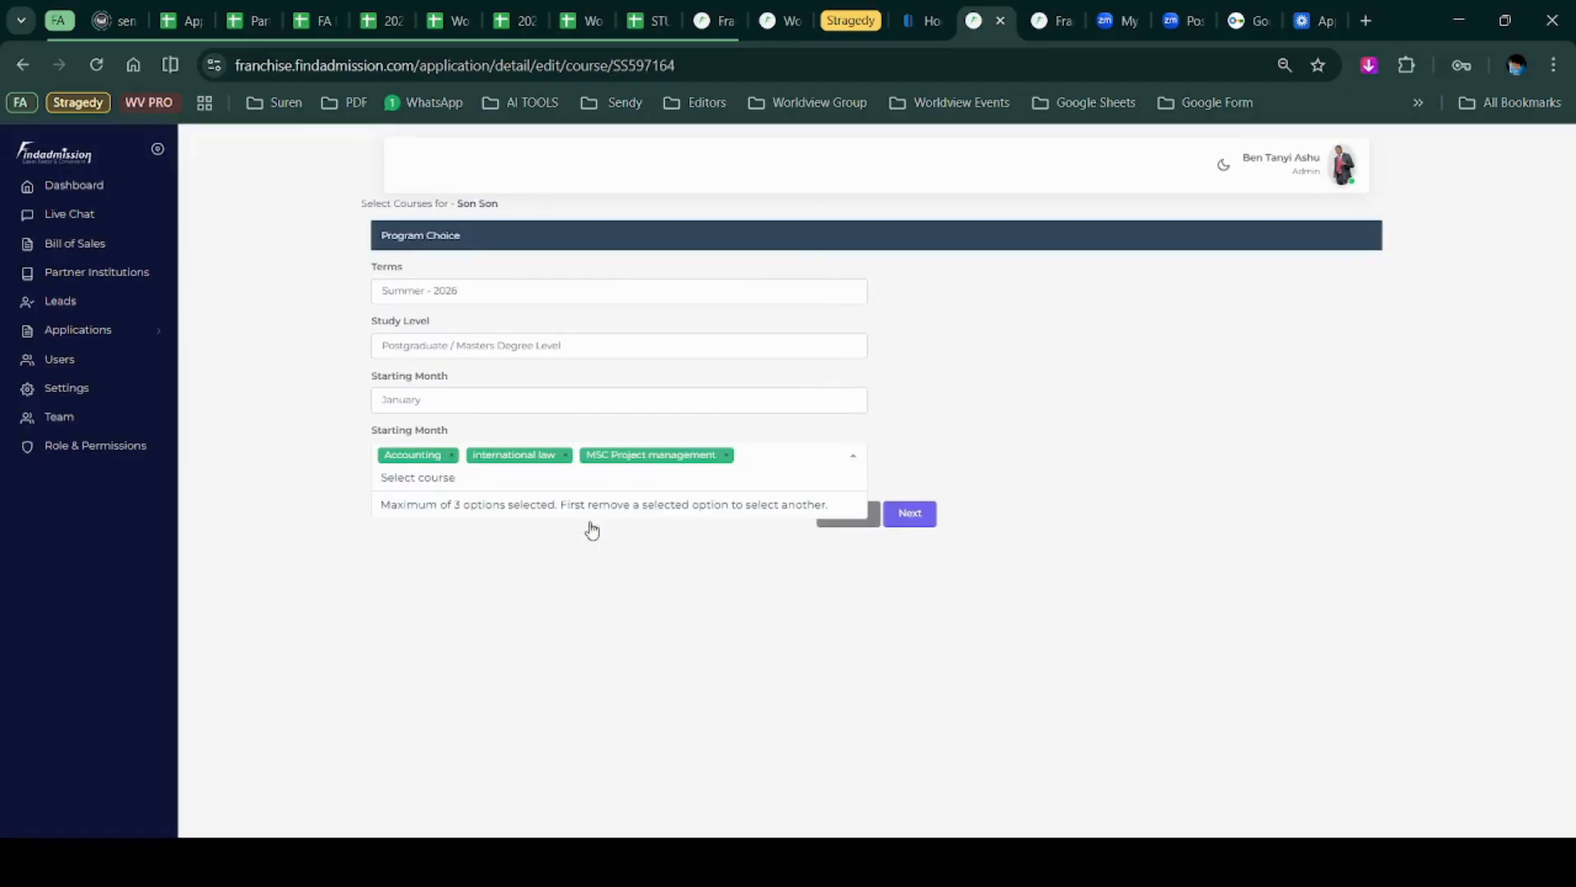
left_click(843, 605)
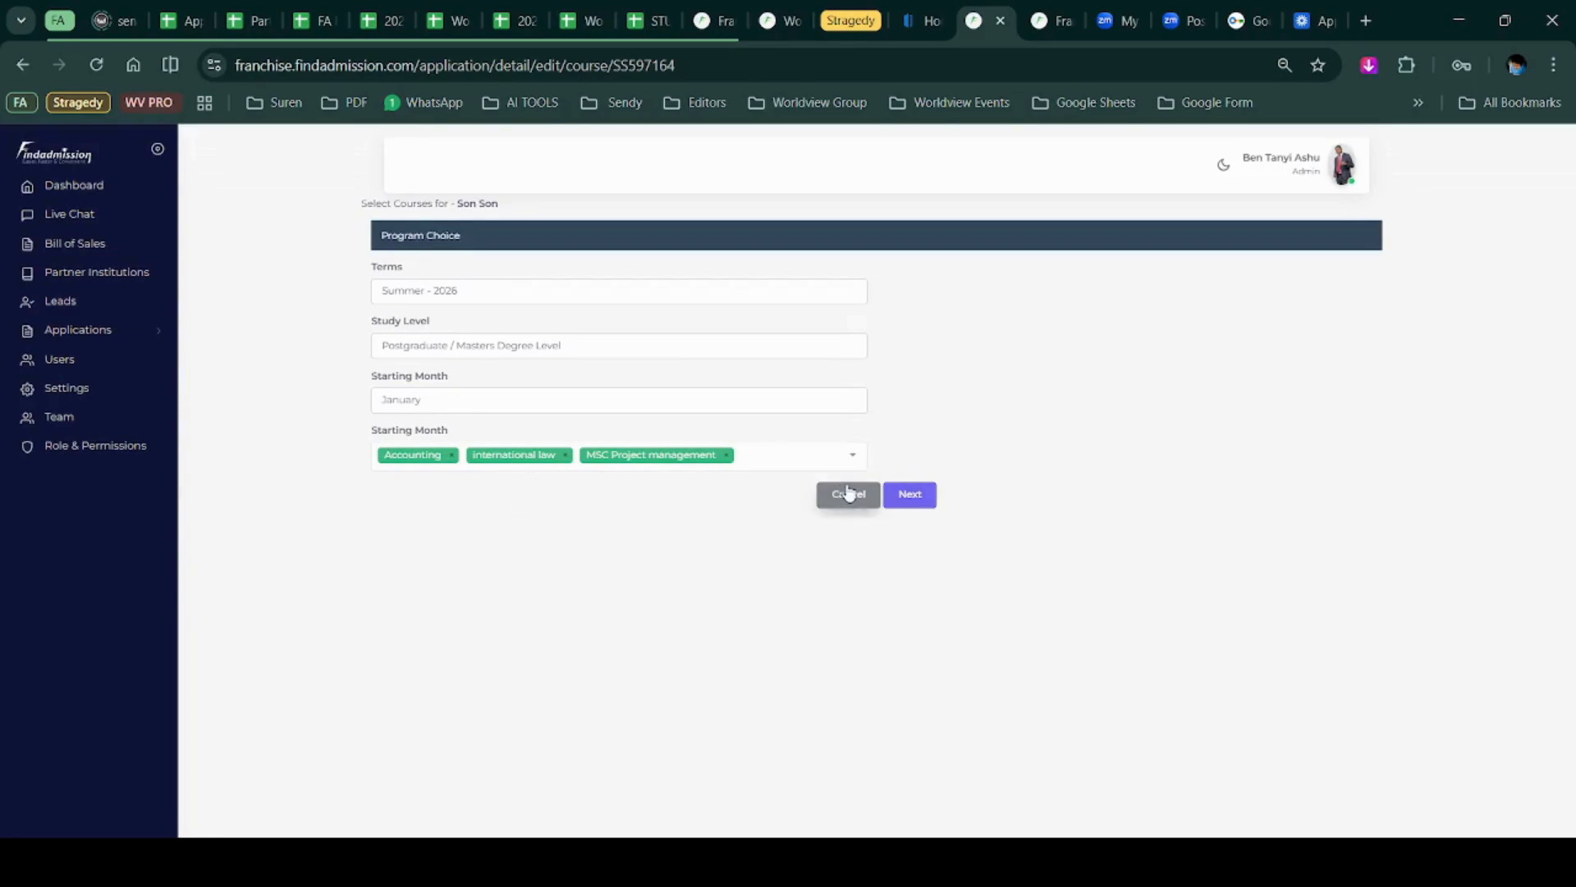
left_click(915, 495)
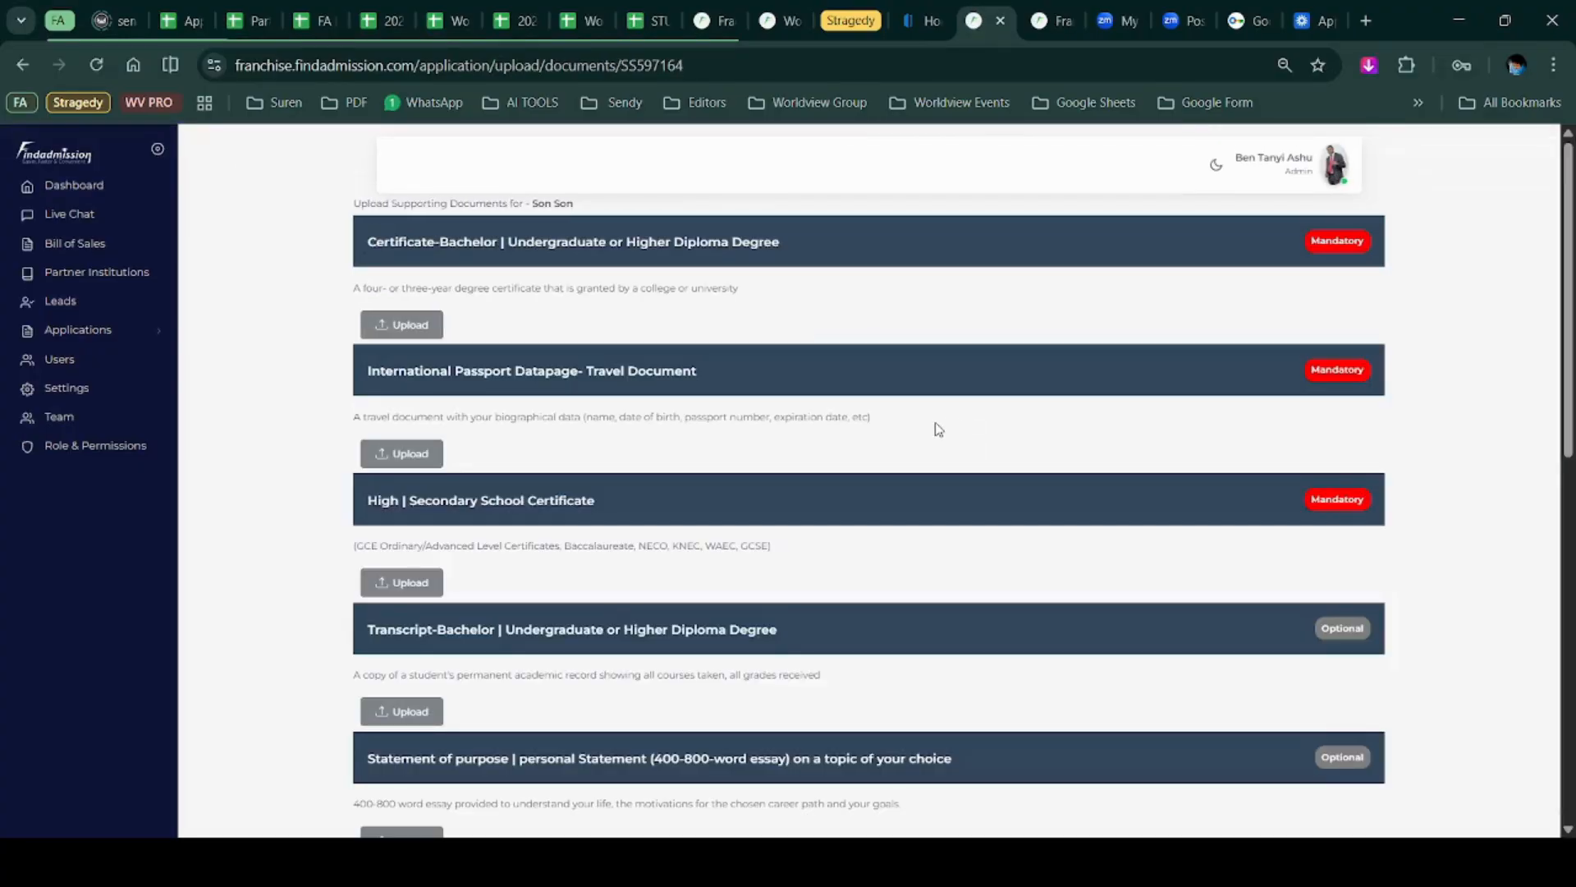
Upload a file for the bachelor certificate.
scroll(937, 429, "down", 10)
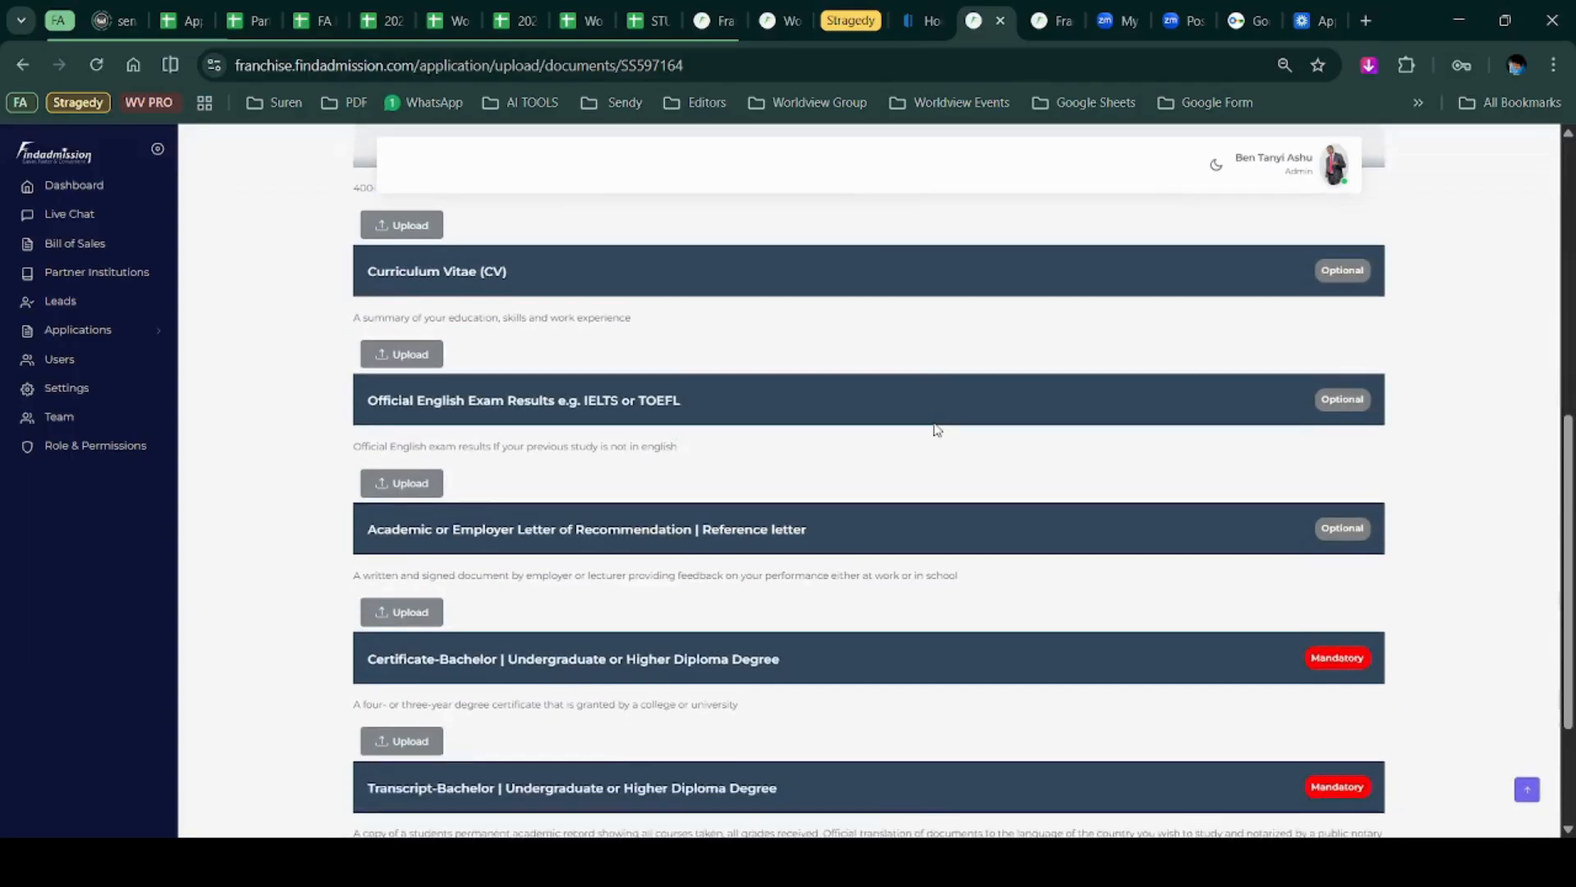
scroll(937, 429, "up", 9)
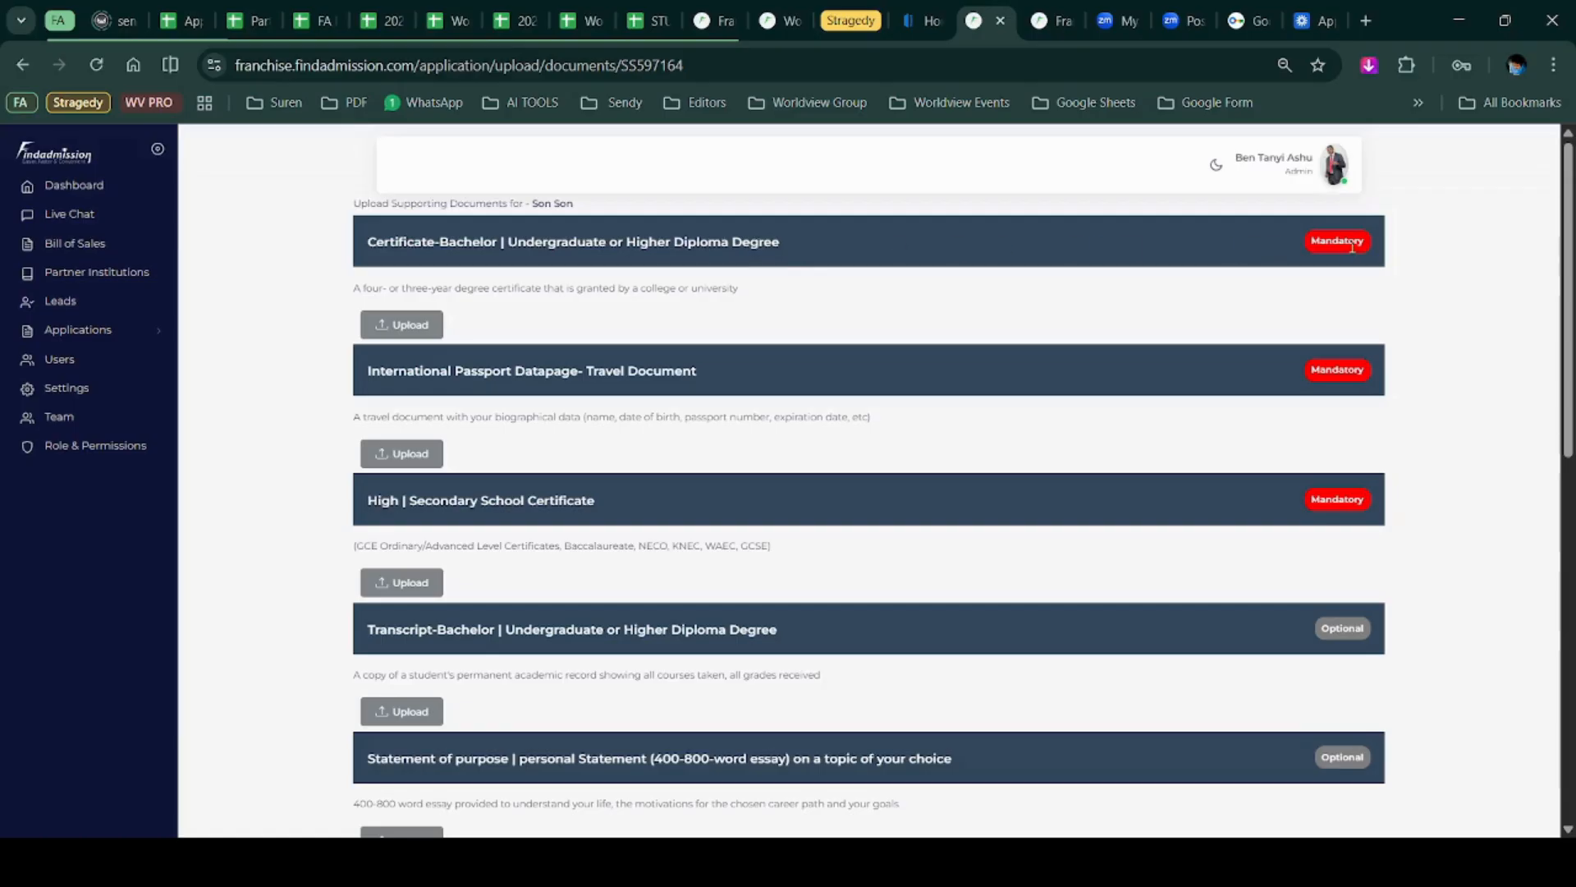
left_click(401, 325)
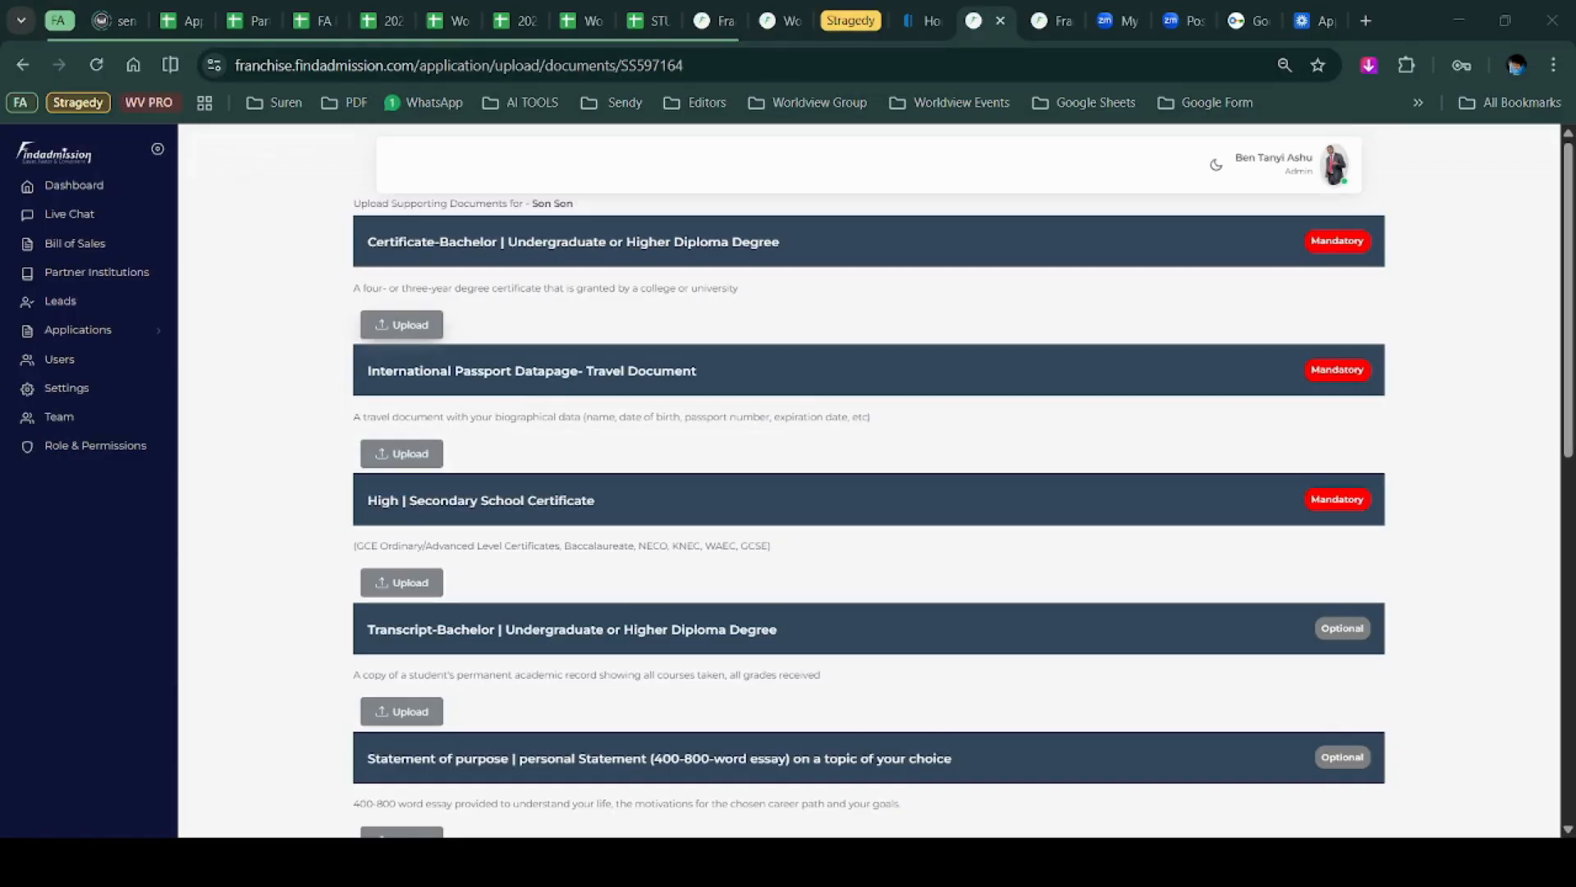
left_click(678, 516)
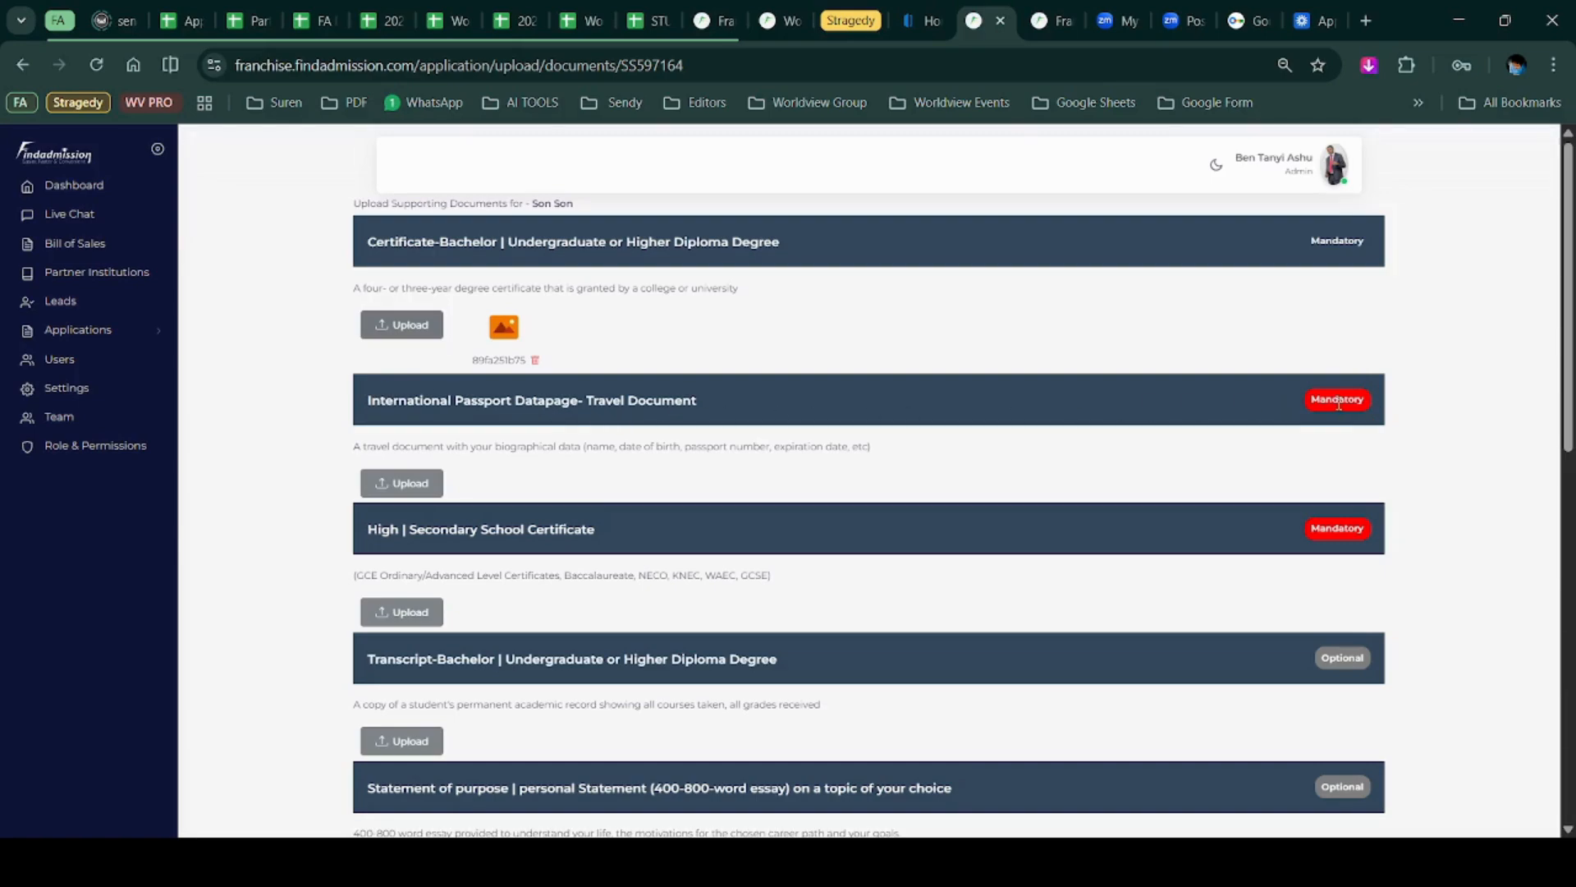
Upload files for the international passport datapage and the secondary school certificate.
left_click(397, 480)
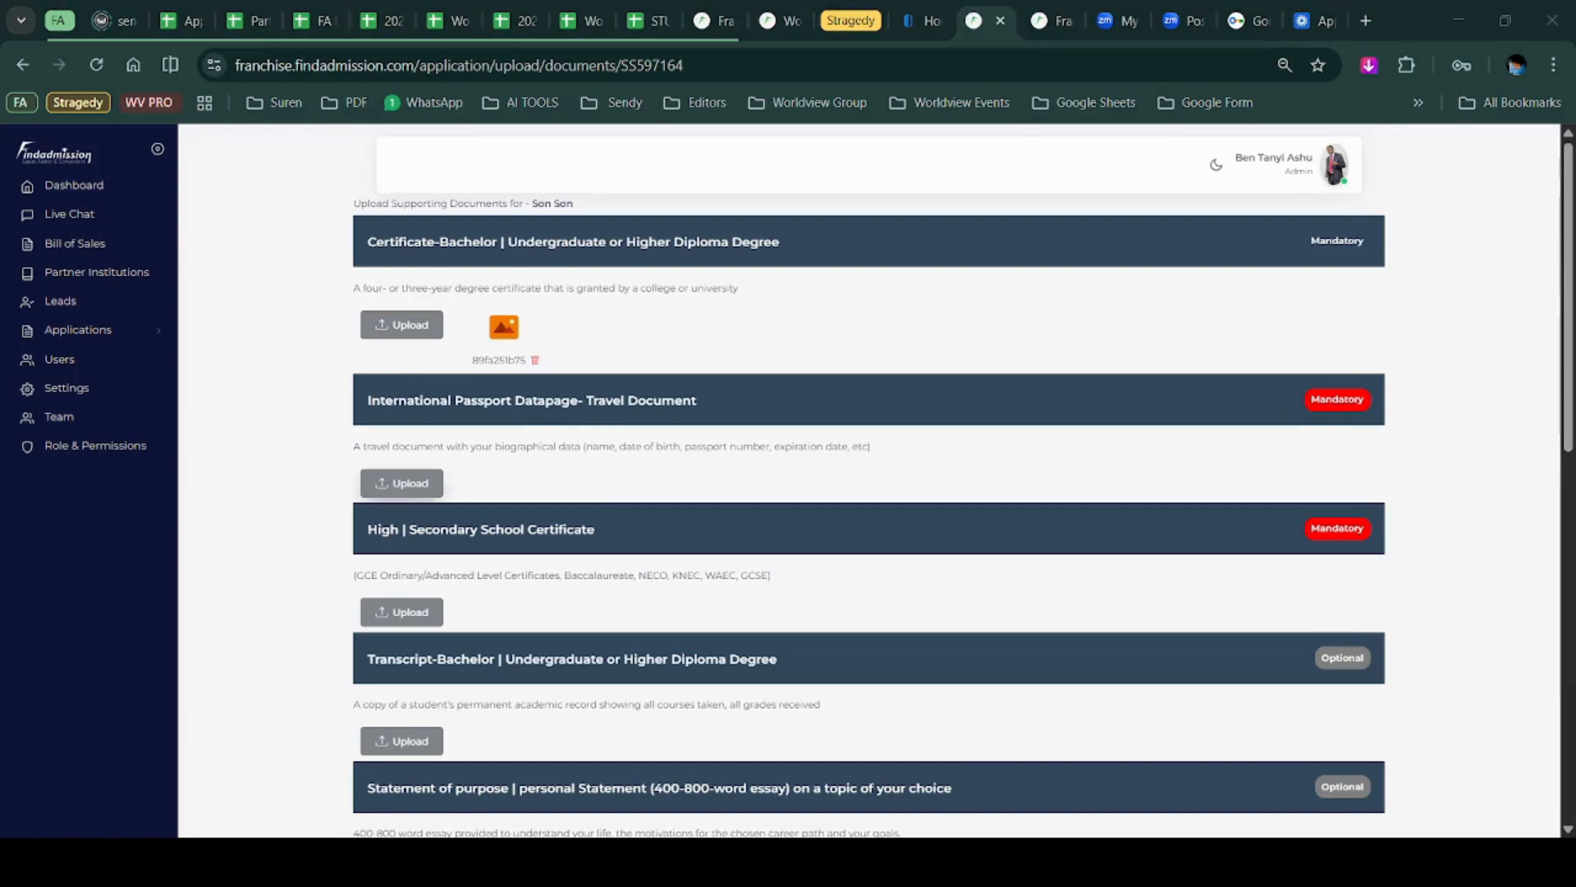
left_click(1403, 796)
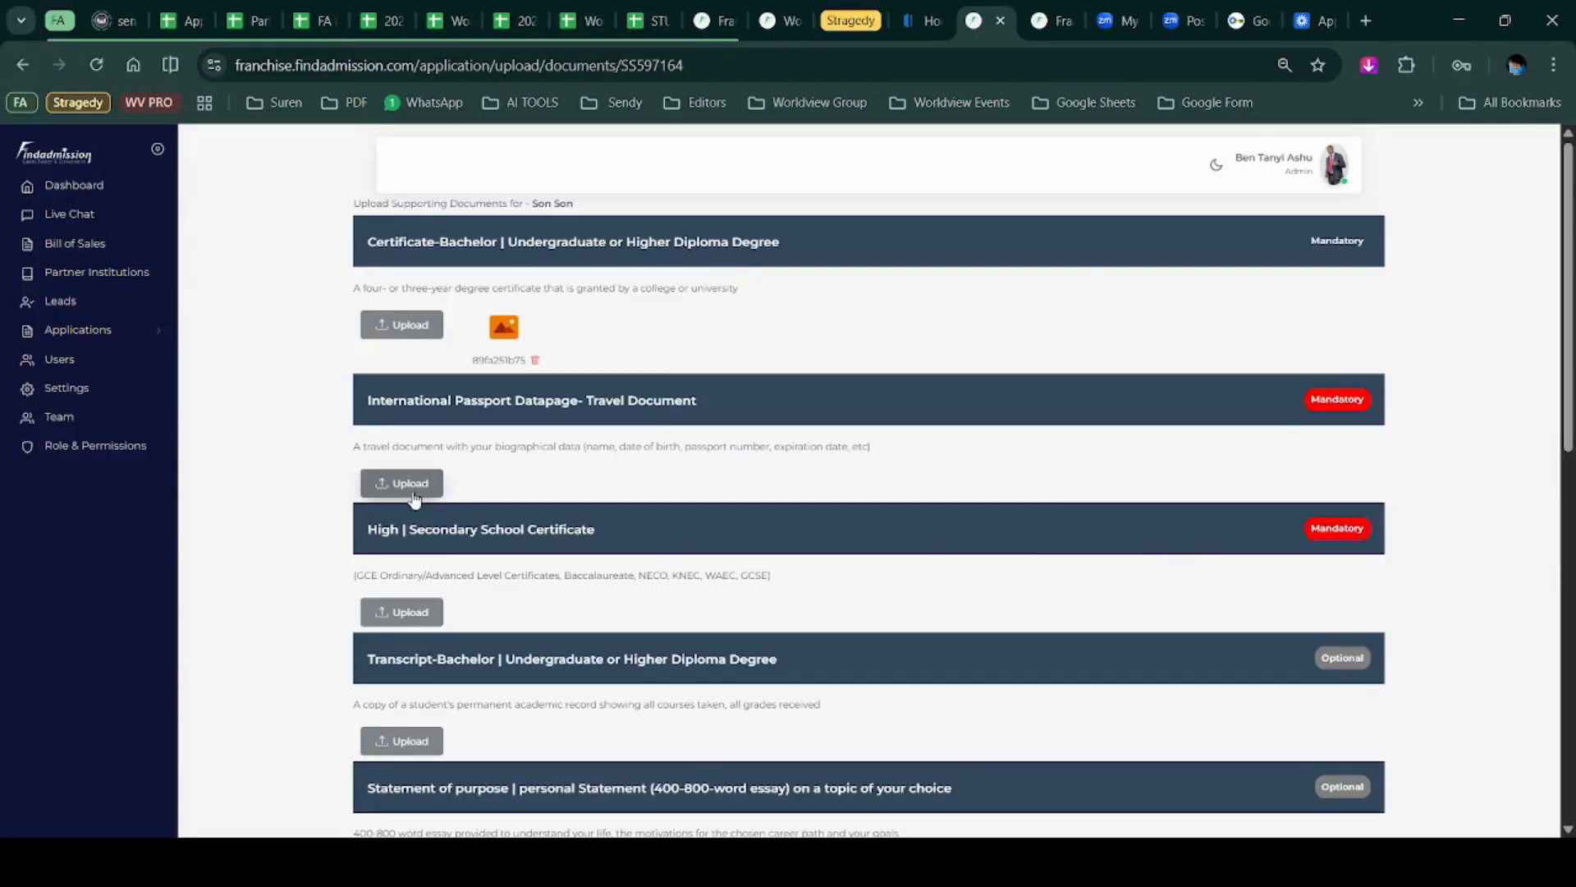
left_click(404, 614)
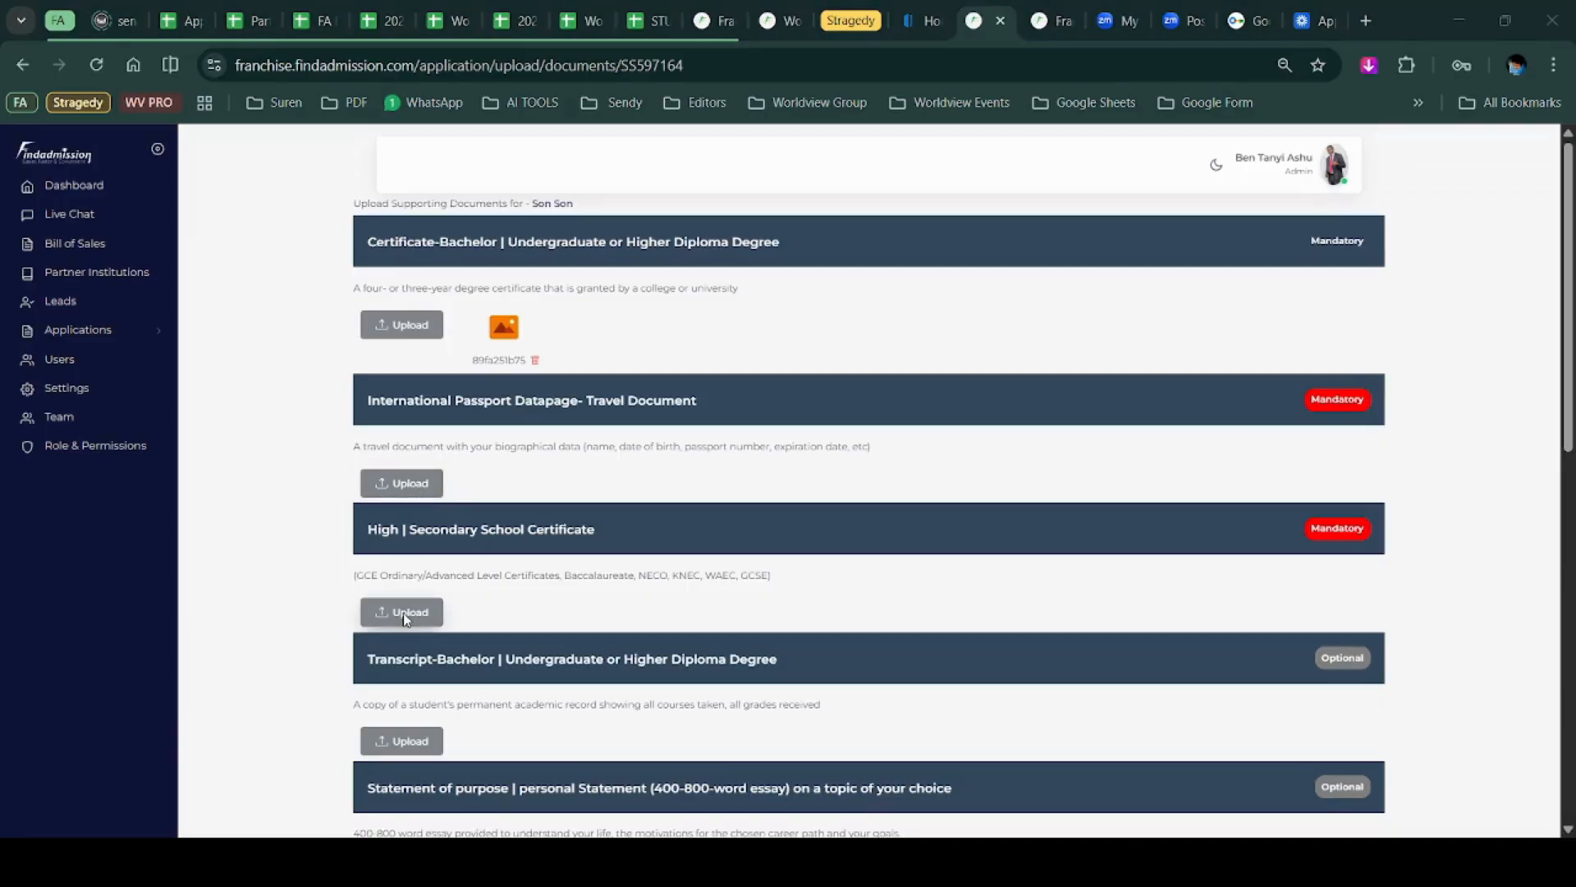
double_click(387, 358)
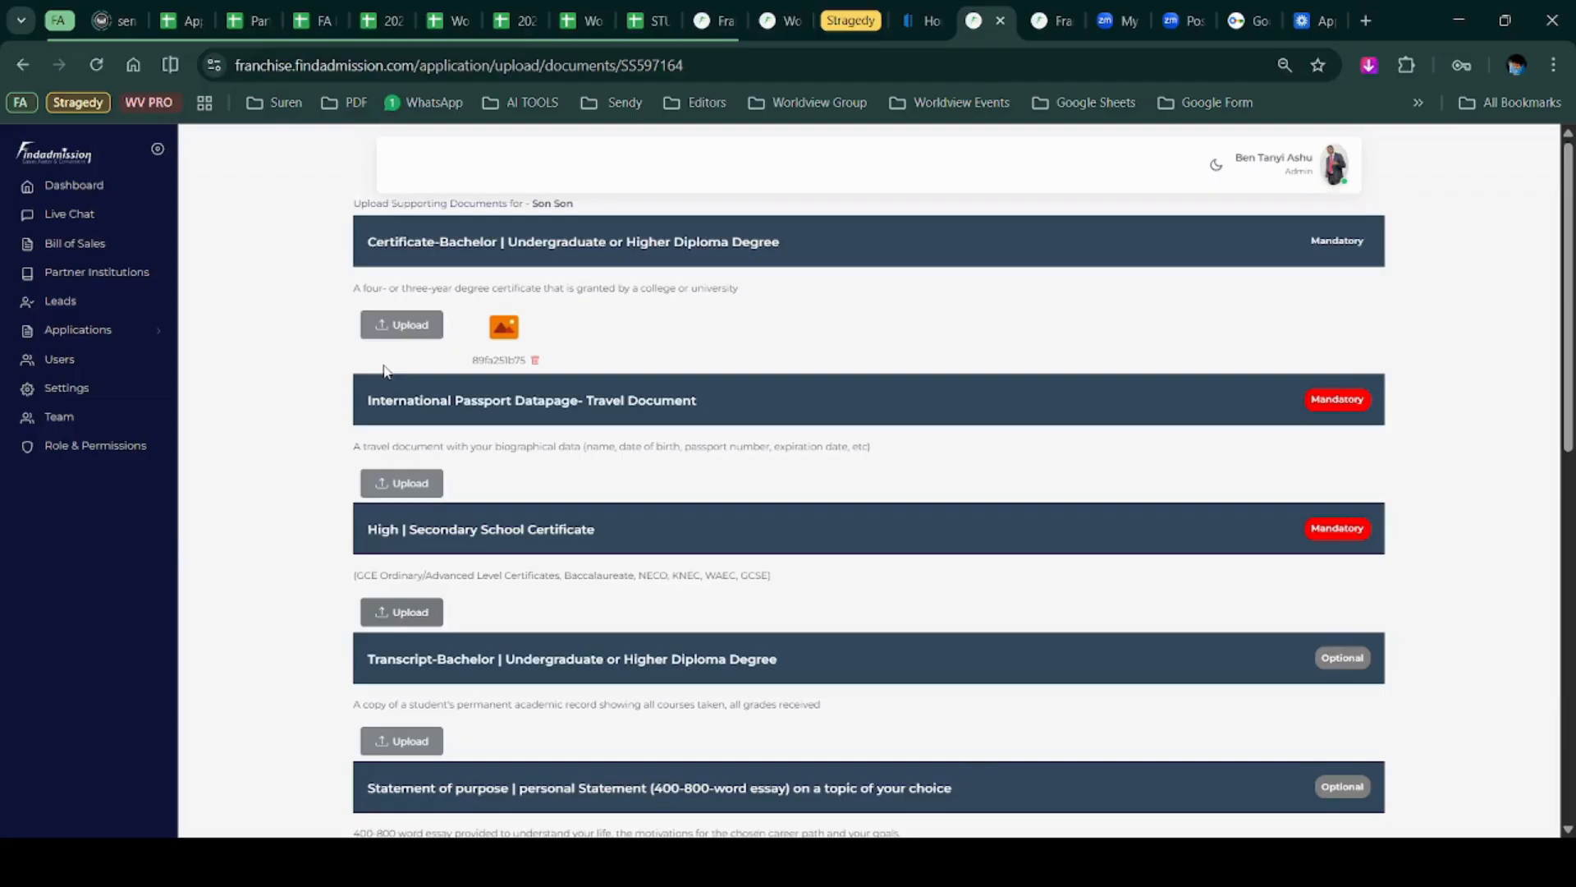
left_click(395, 487)
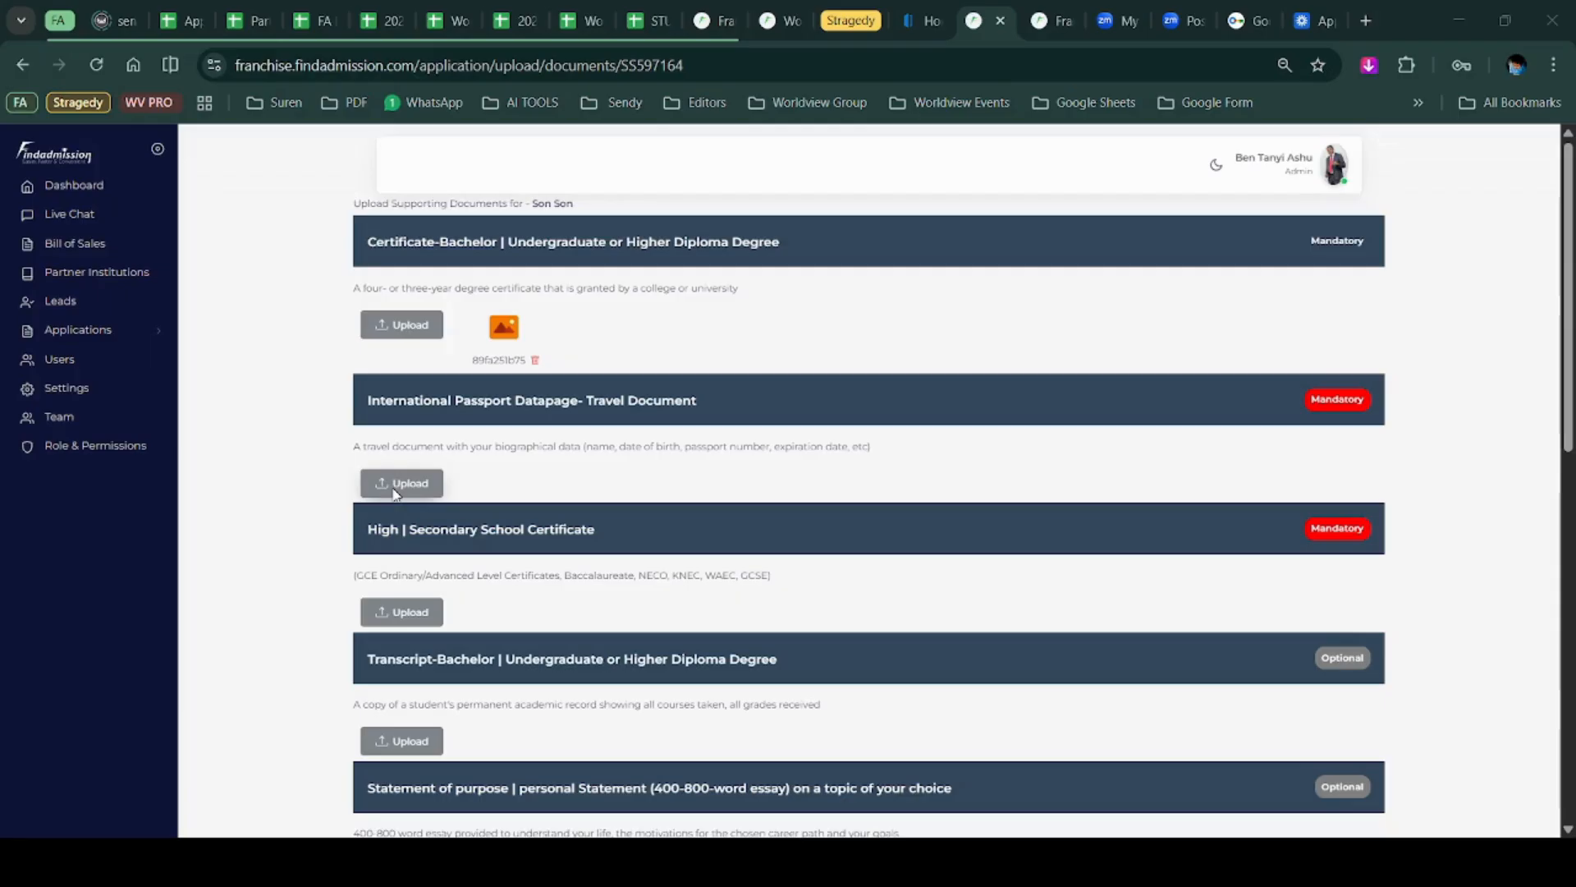
left_click(686, 503)
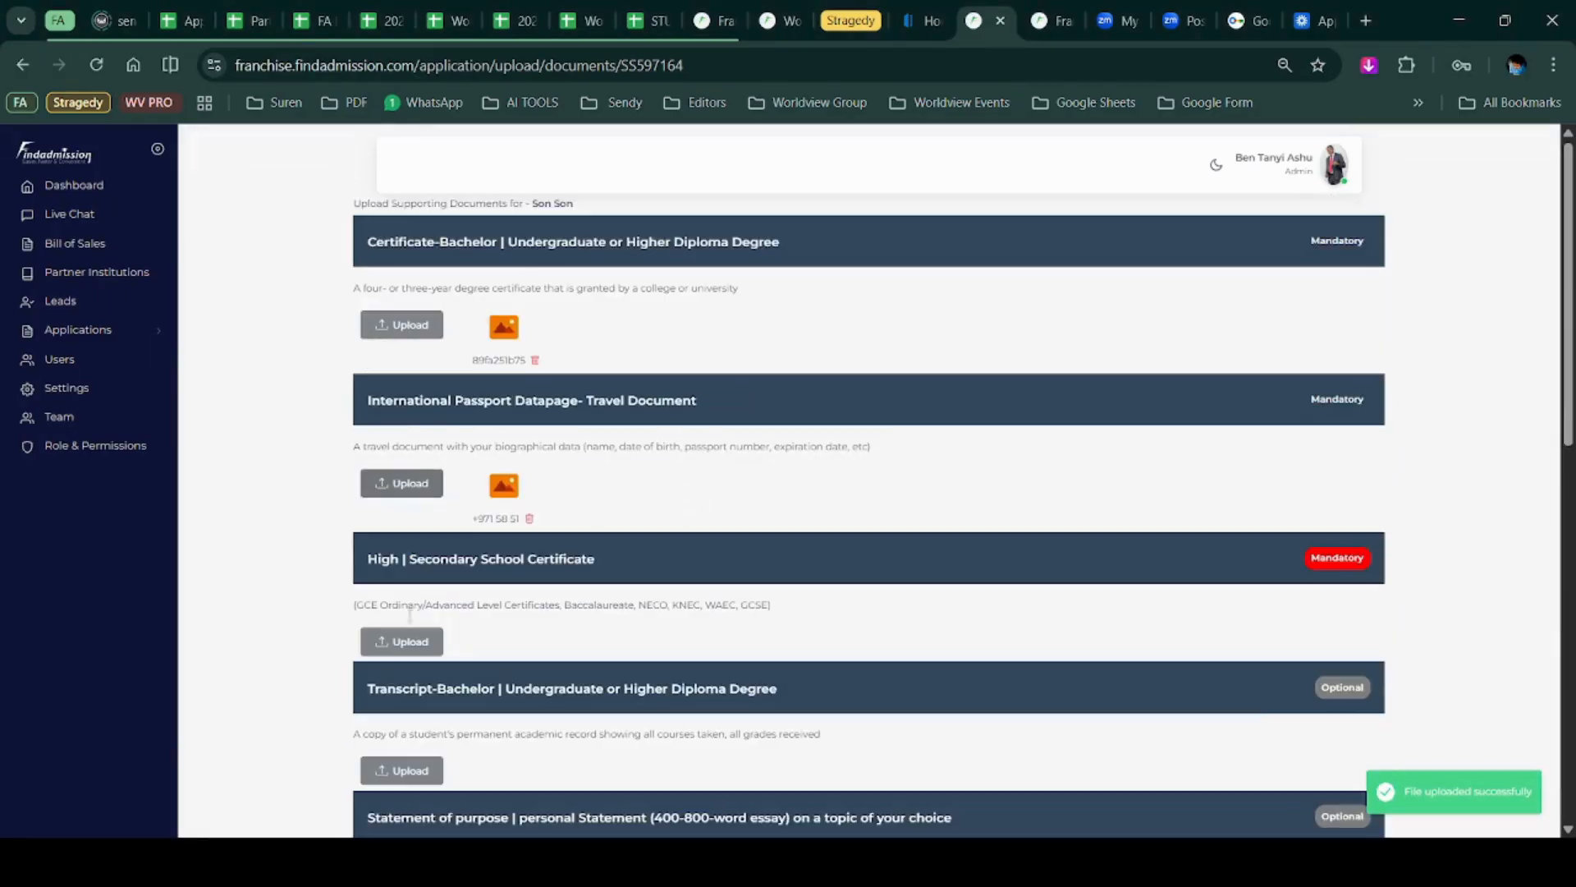
left_click(403, 642)
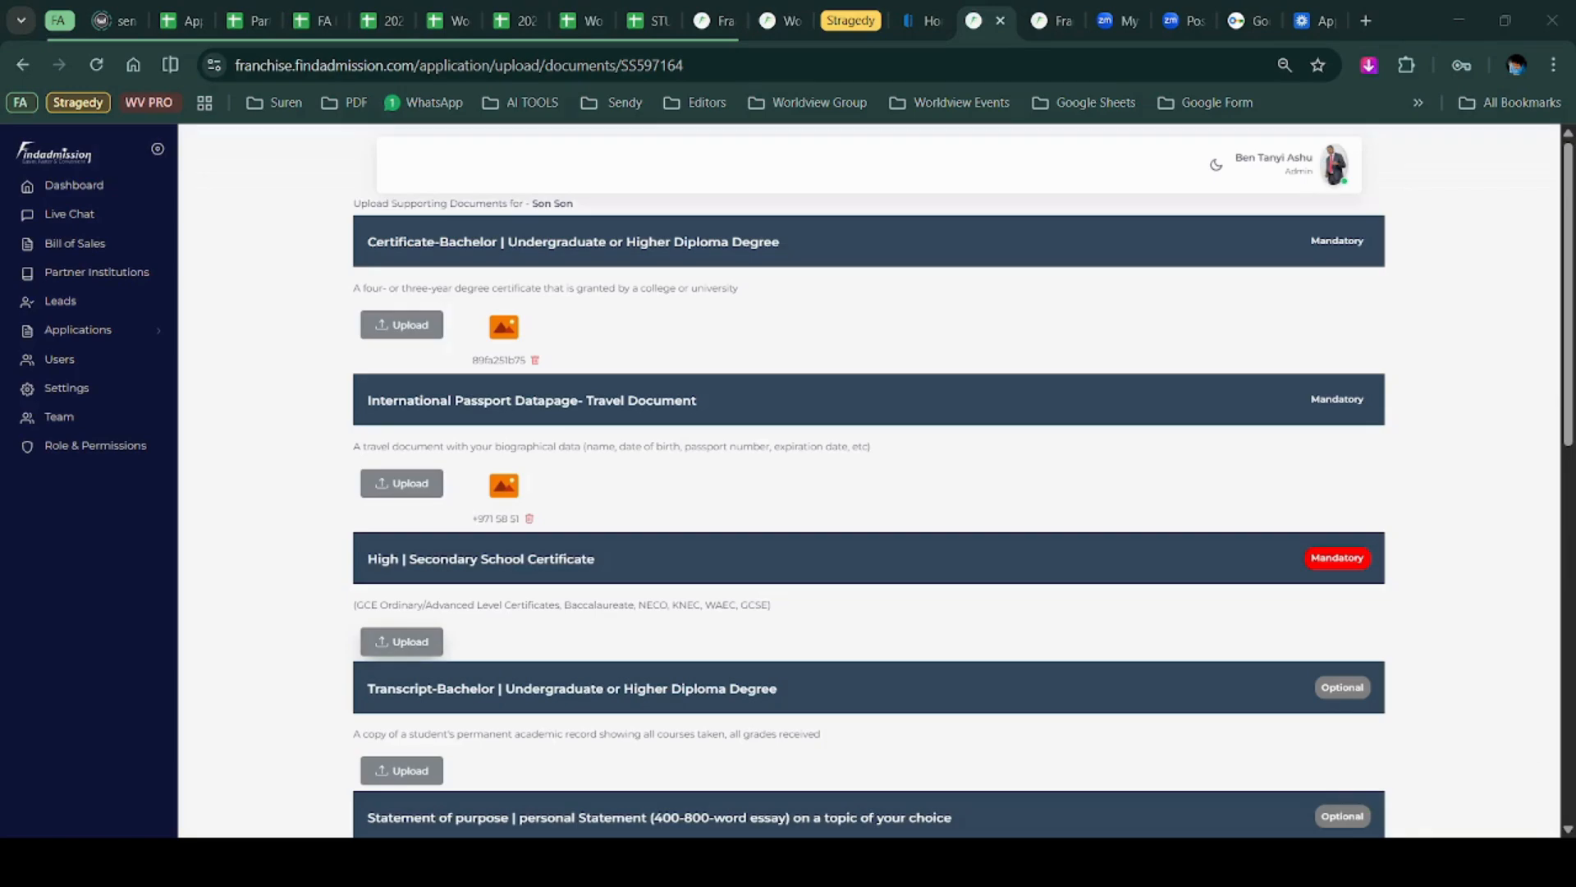
left_click(1000, 652)
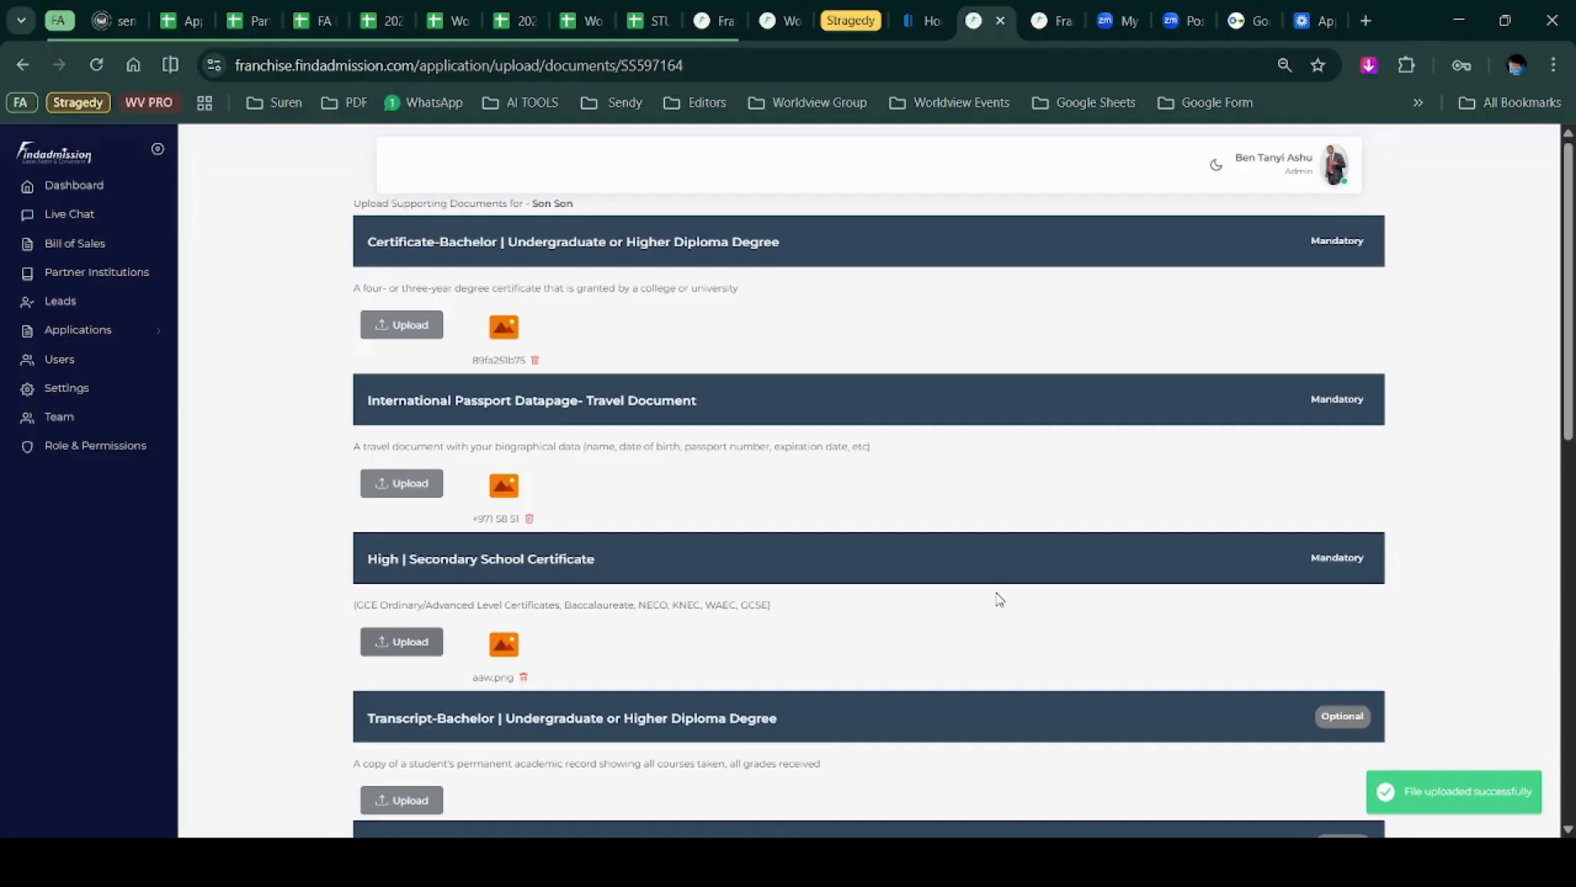
scroll(999, 599, "down", 4)
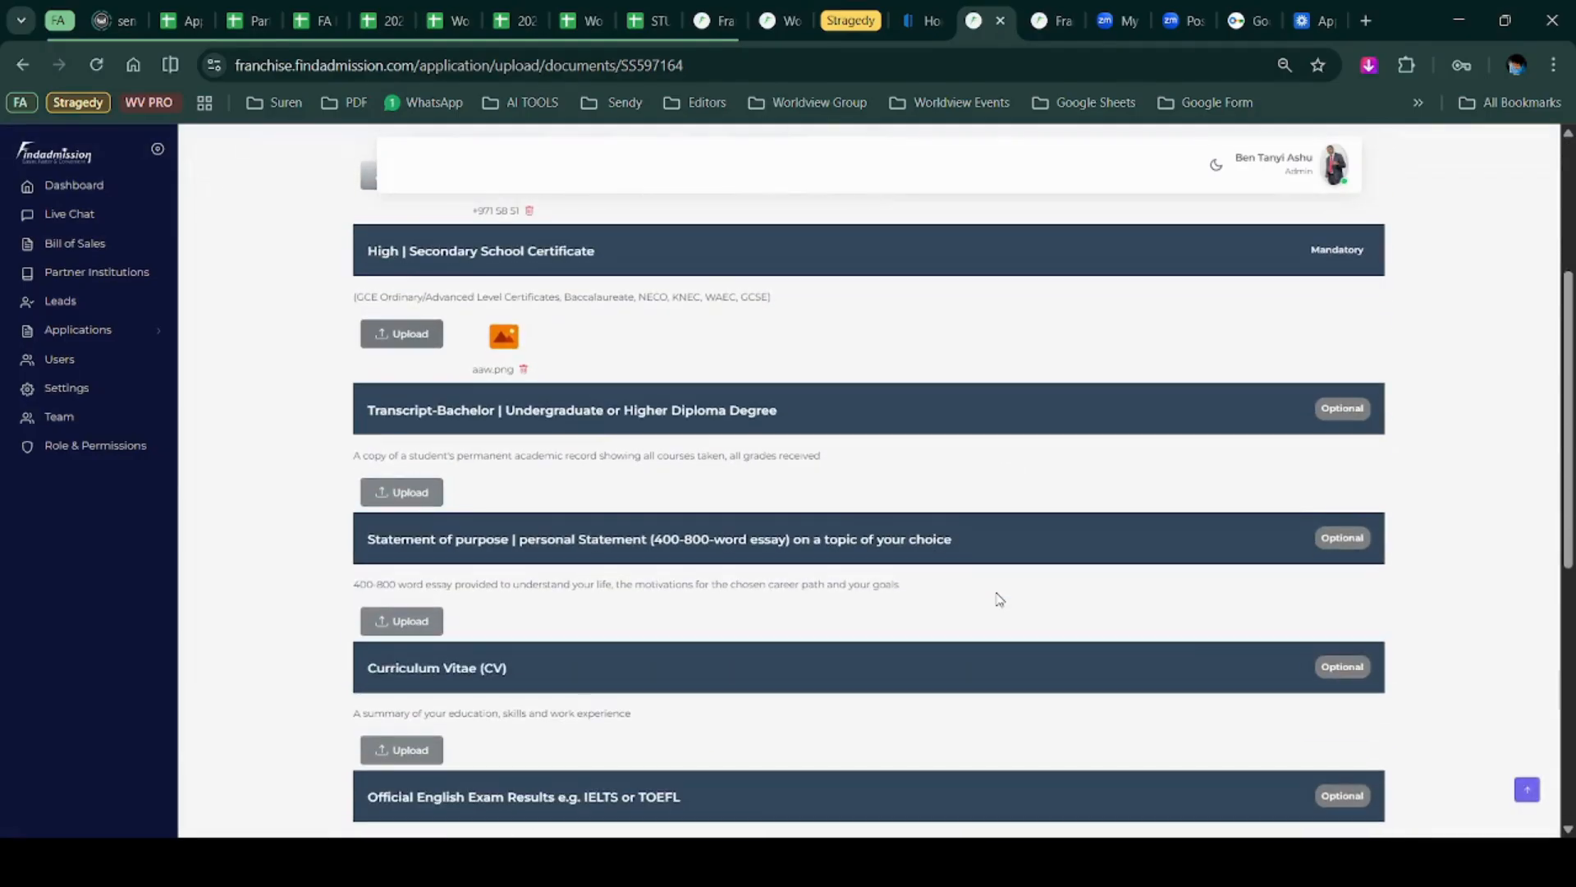
Attach the WhatsApp image as the bachelor certificate.
scroll(999, 599, "down", 4)
scroll(888, 538, "down", 3)
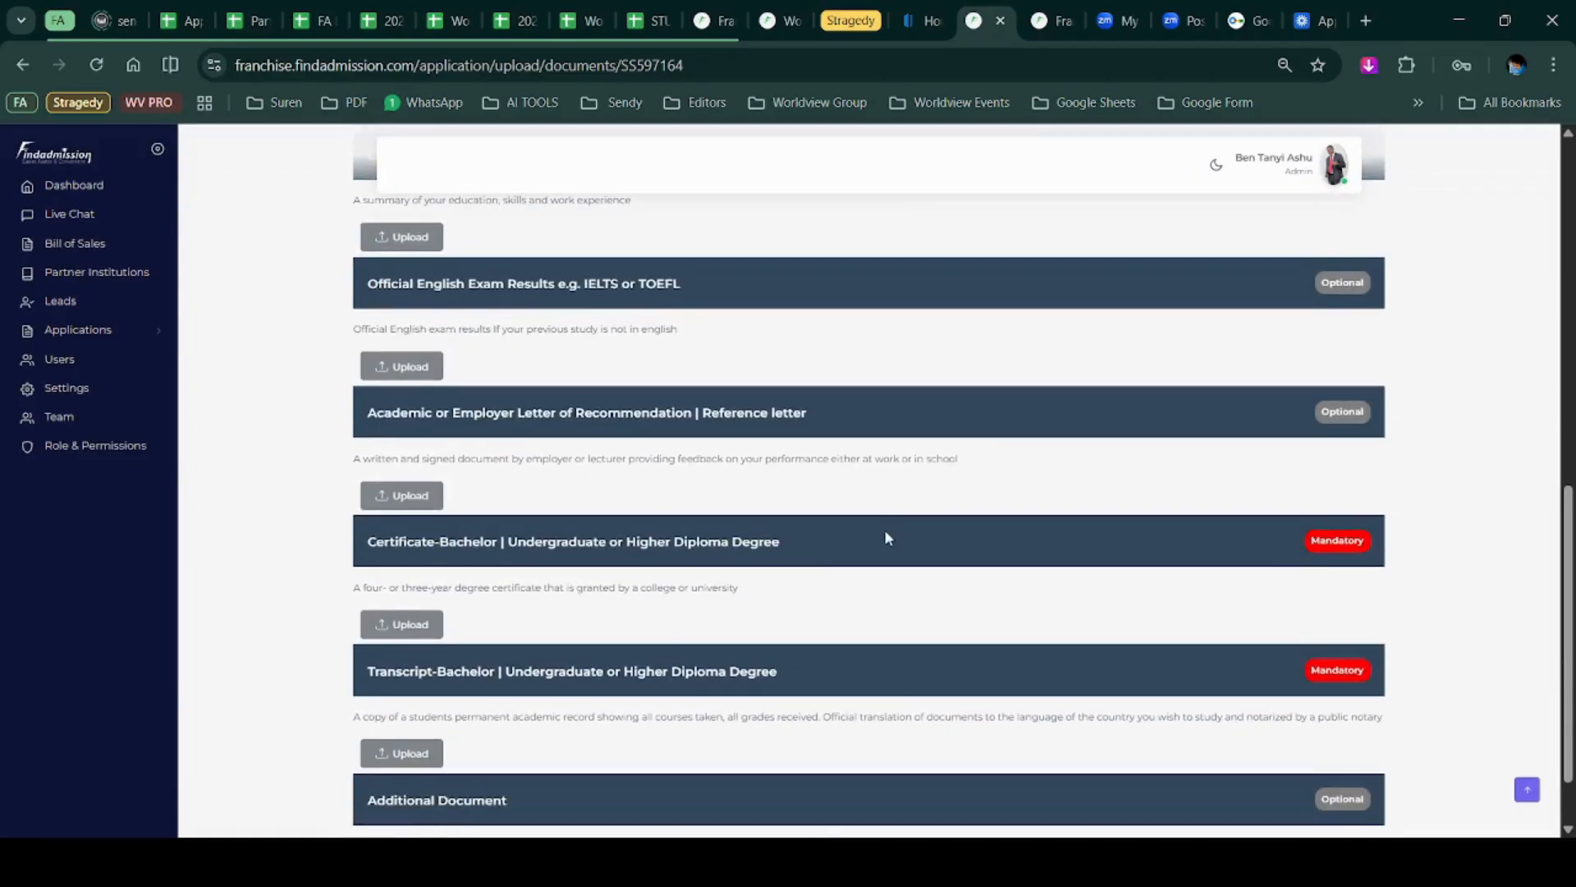
scroll(889, 538, "up", 8)
scroll(887, 539, "down", 8)
scroll(1437, 542, "down", 2)
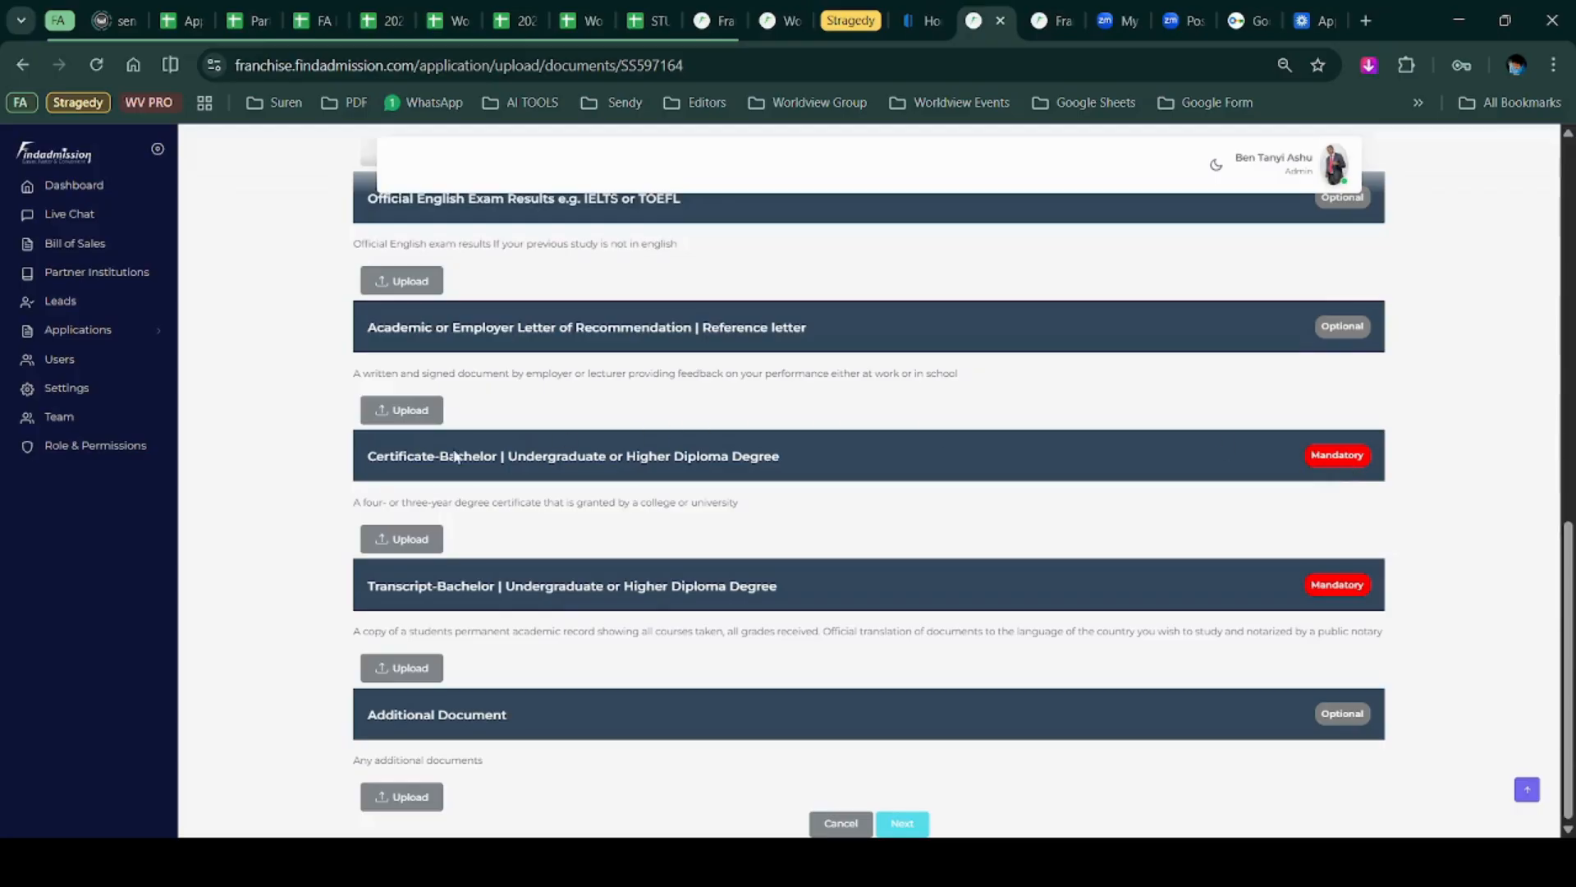
left_click(425, 539)
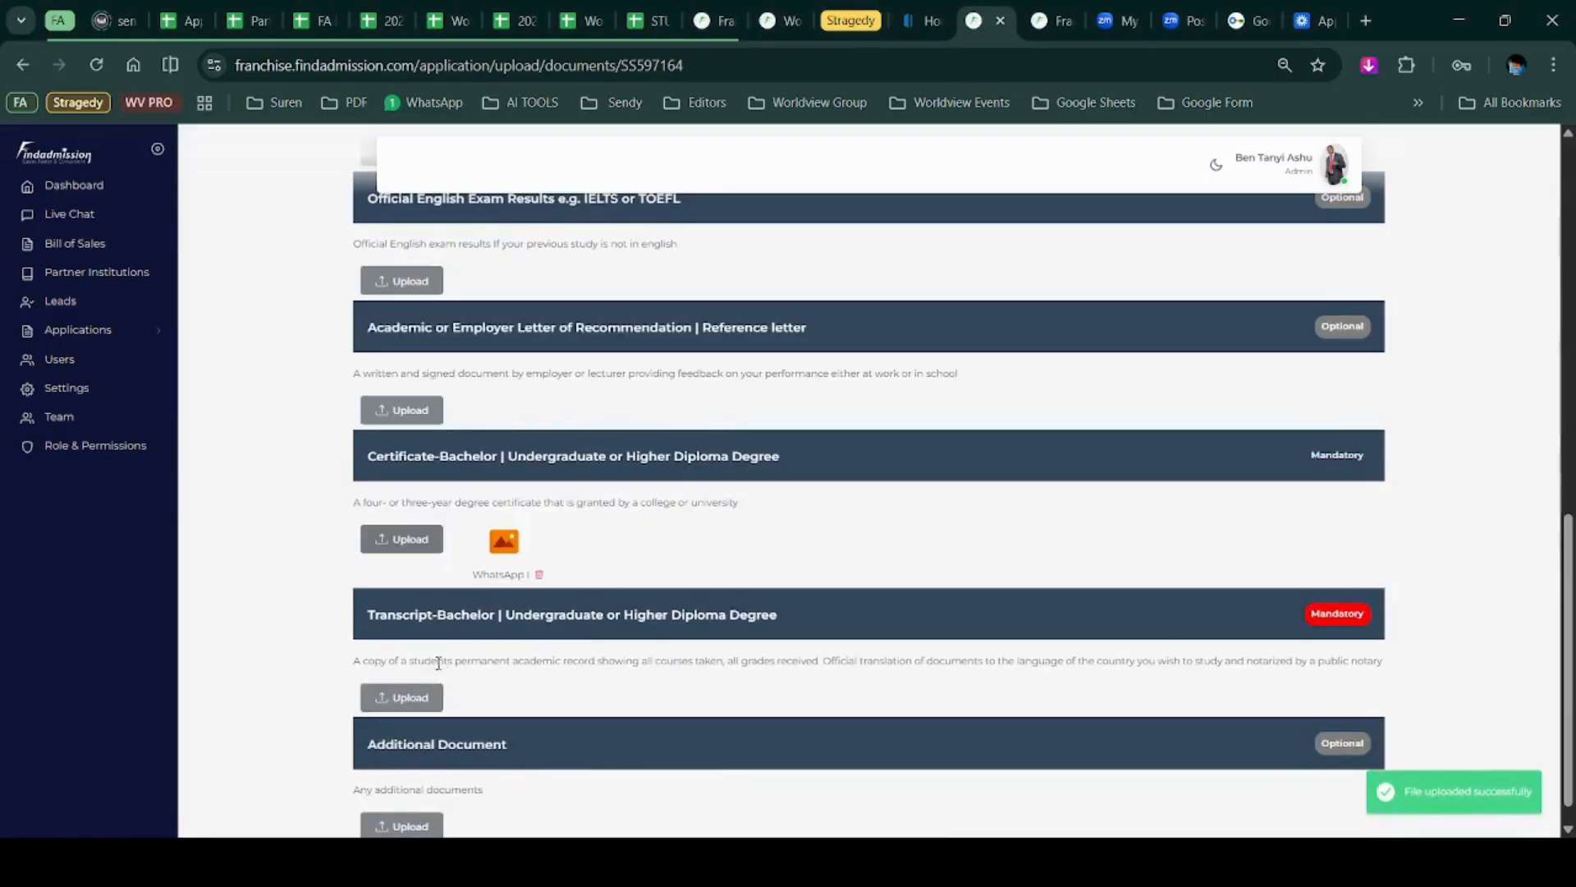
Upload aaw.png as the bachelor transcript and continue to the application preview.
left_click(425, 700)
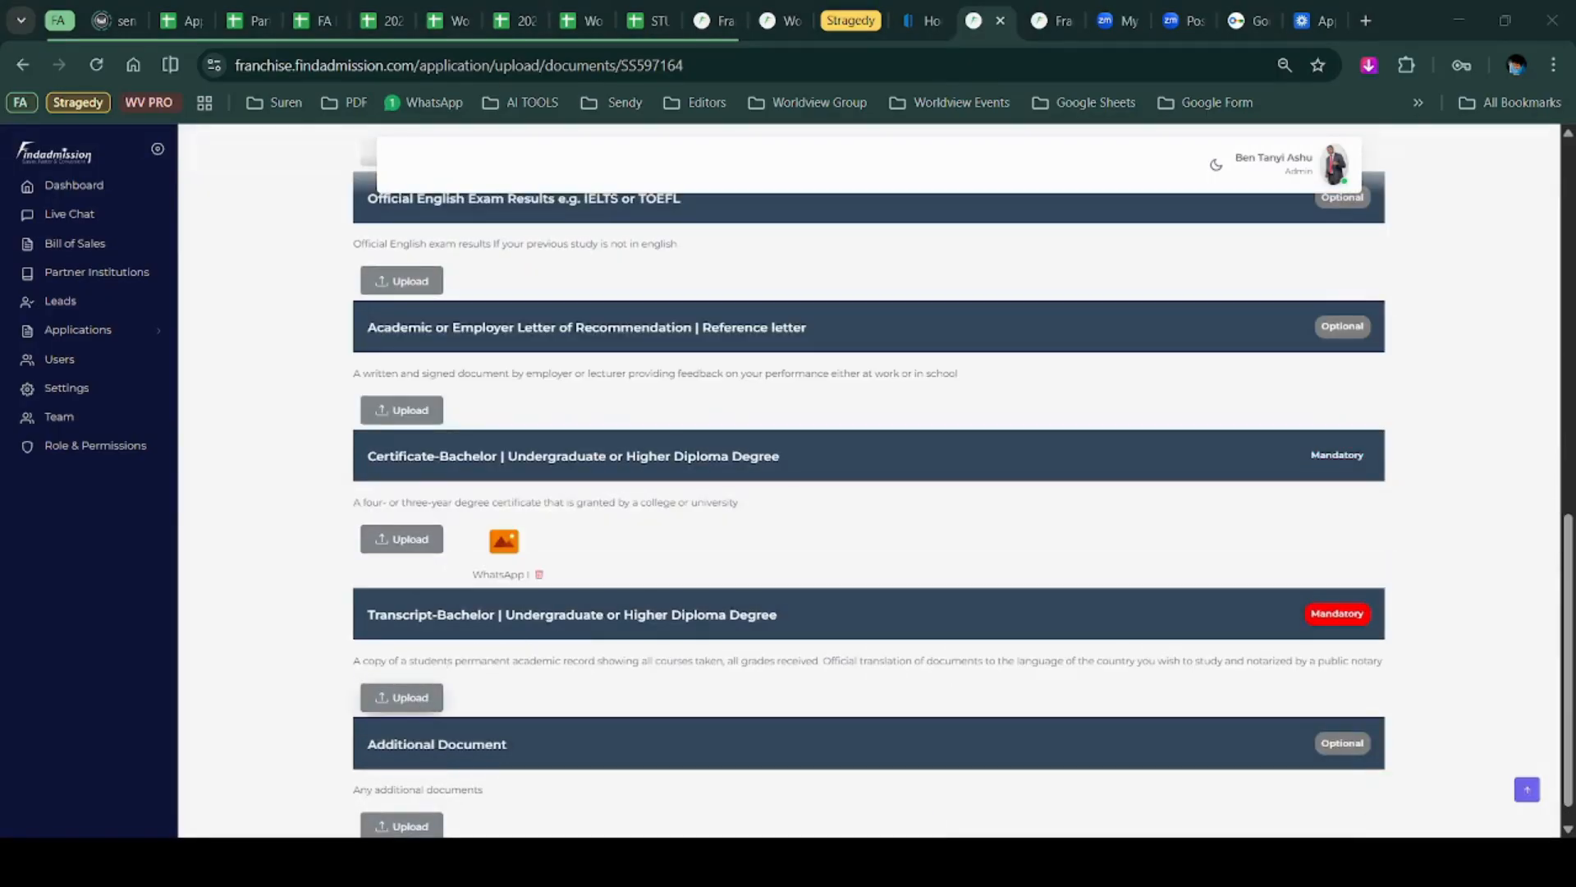
left_click(826, 577)
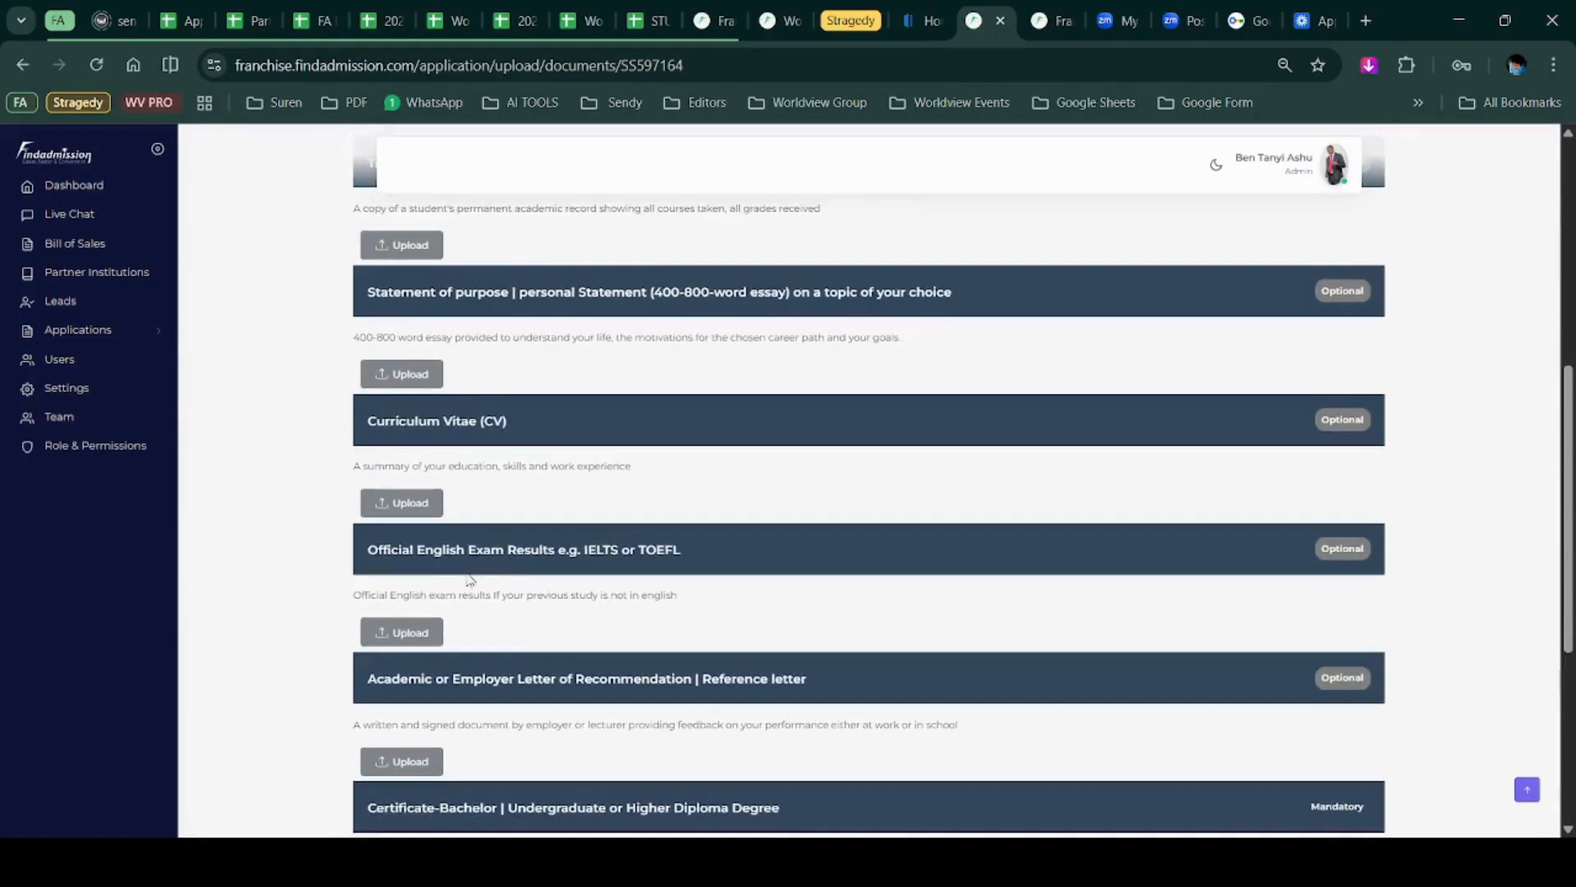
scroll(774, 605, "up", 5)
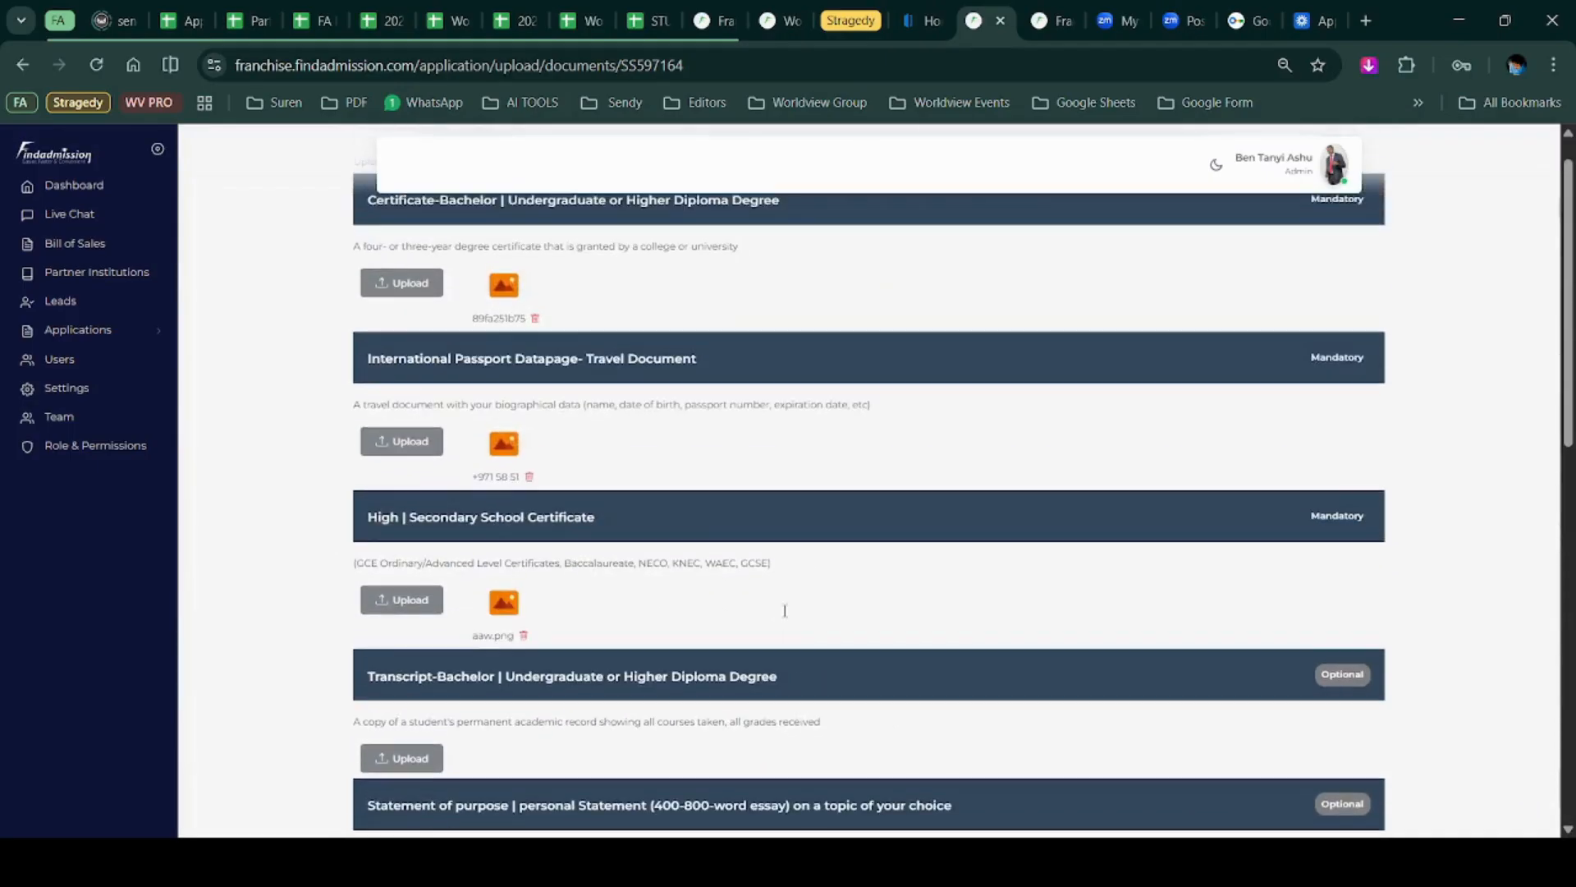
scroll(783, 619, "down", 3)
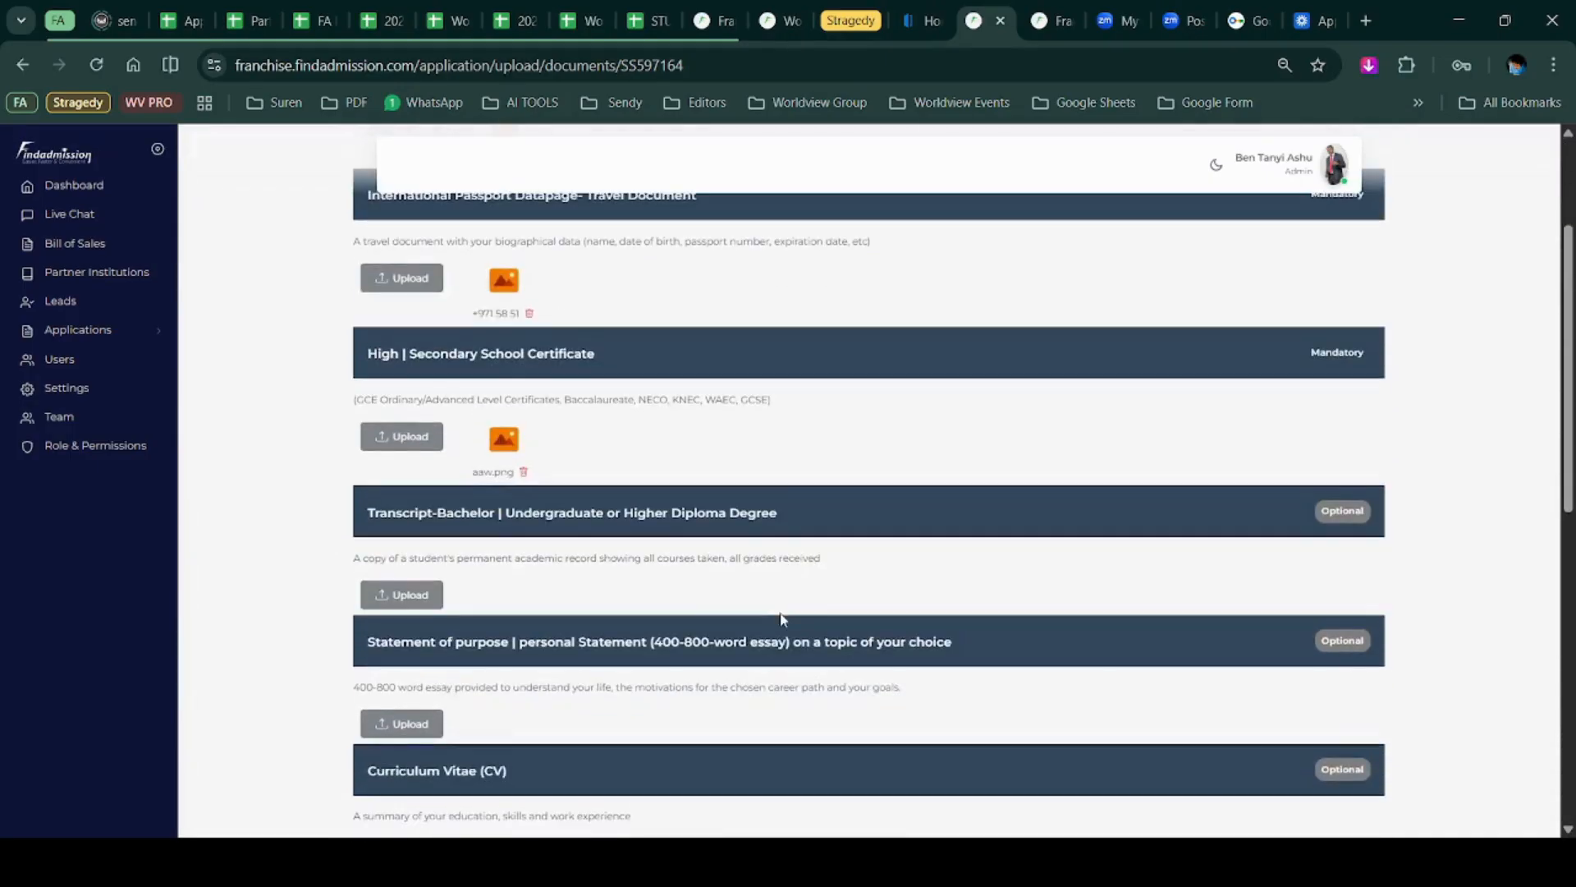
scroll(613, 599, "down", 3)
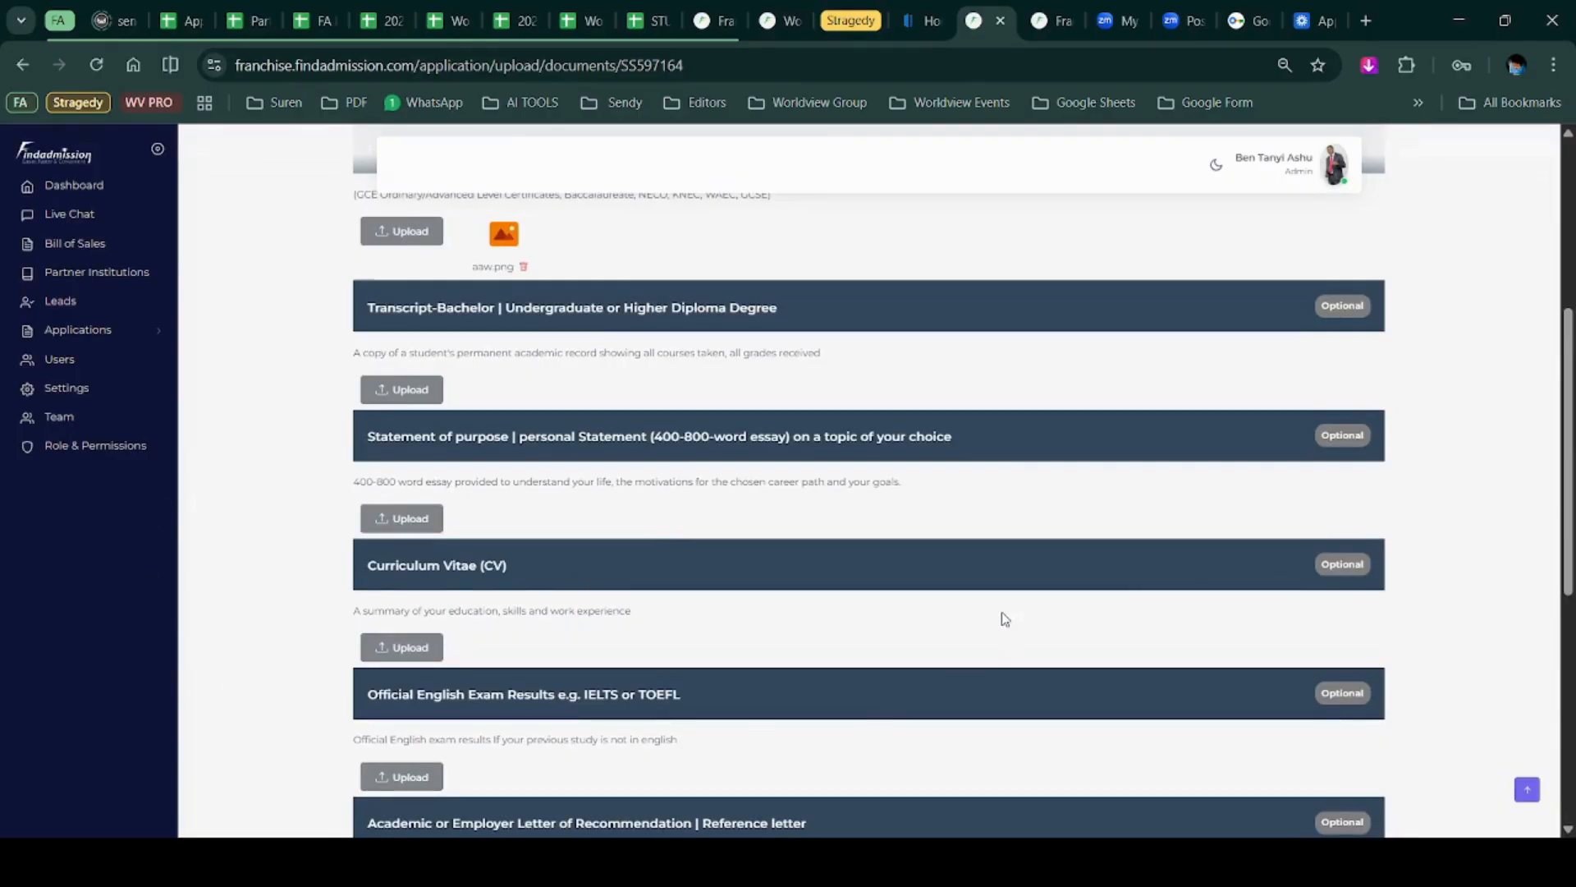
scroll(987, 620, "down", 3)
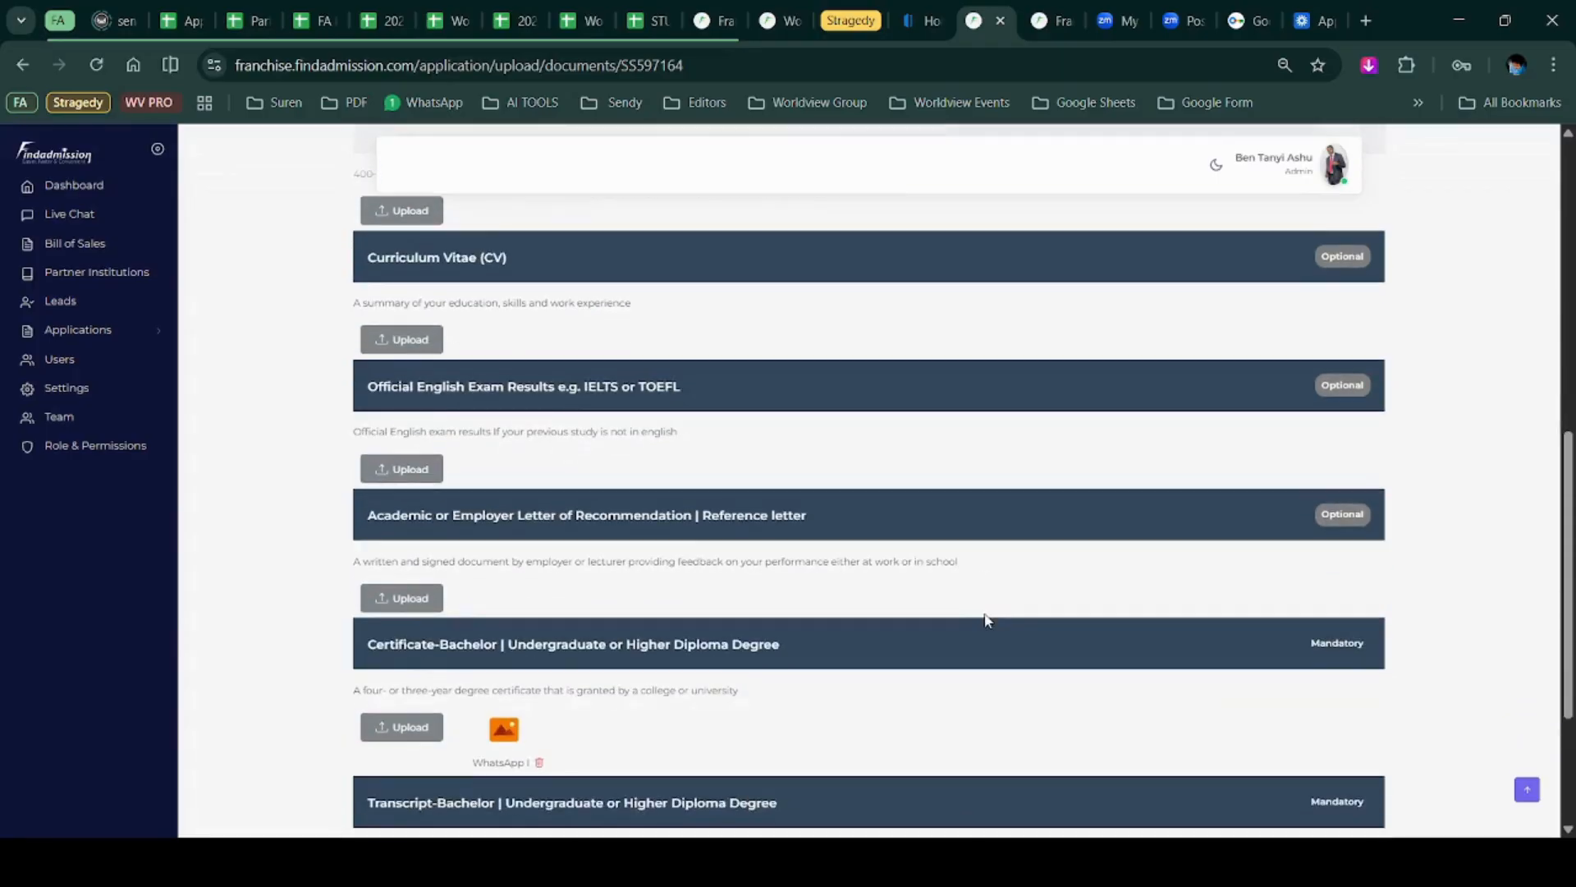
scroll(987, 620, "down", 3)
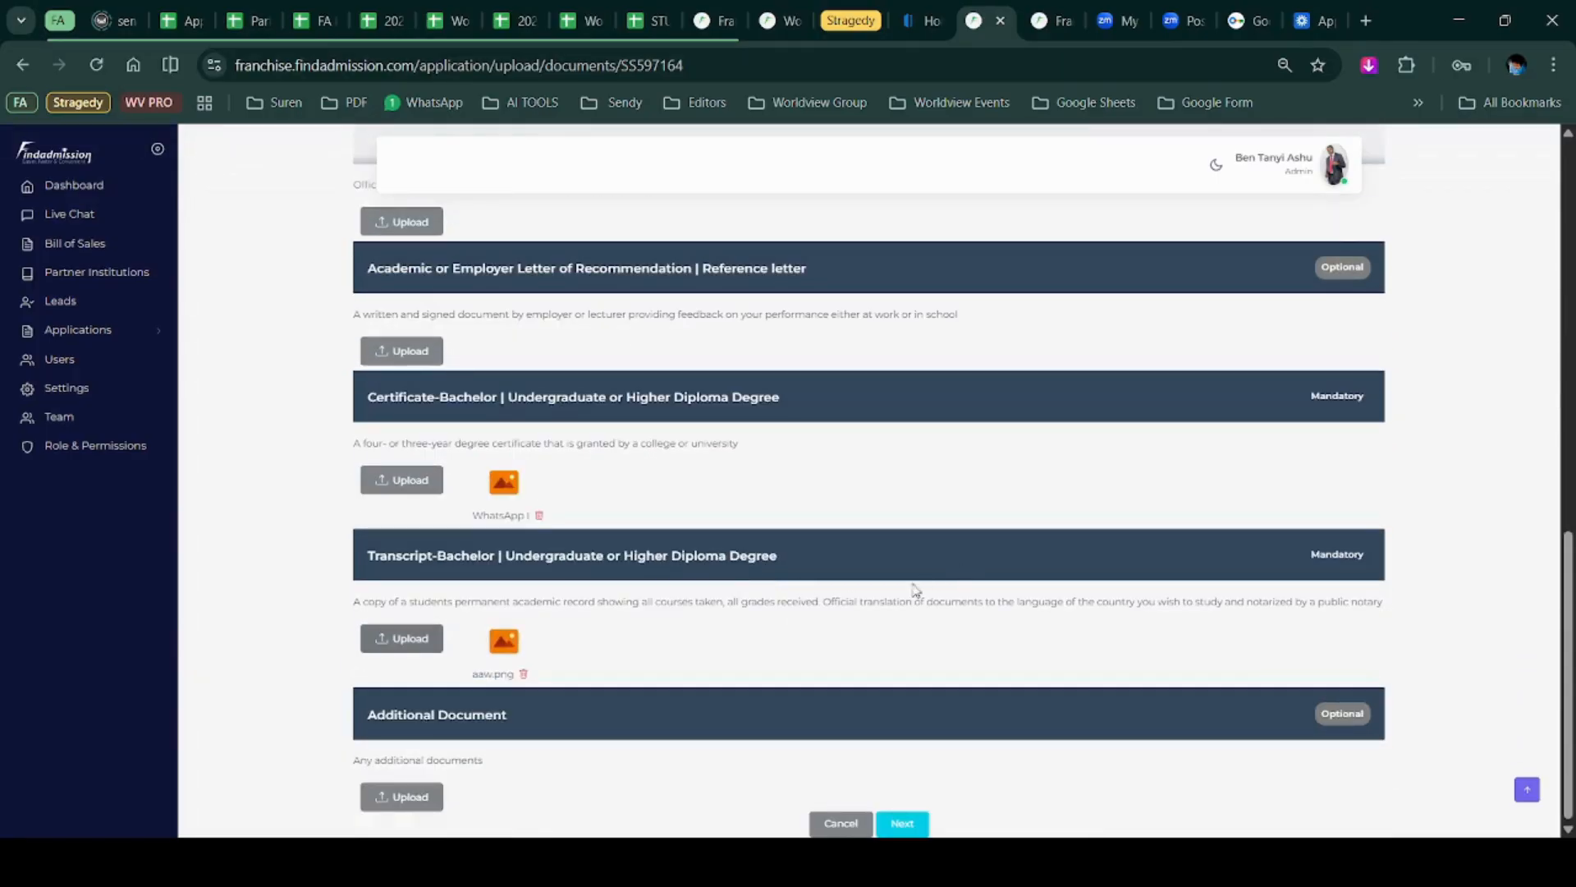
left_click(903, 823)
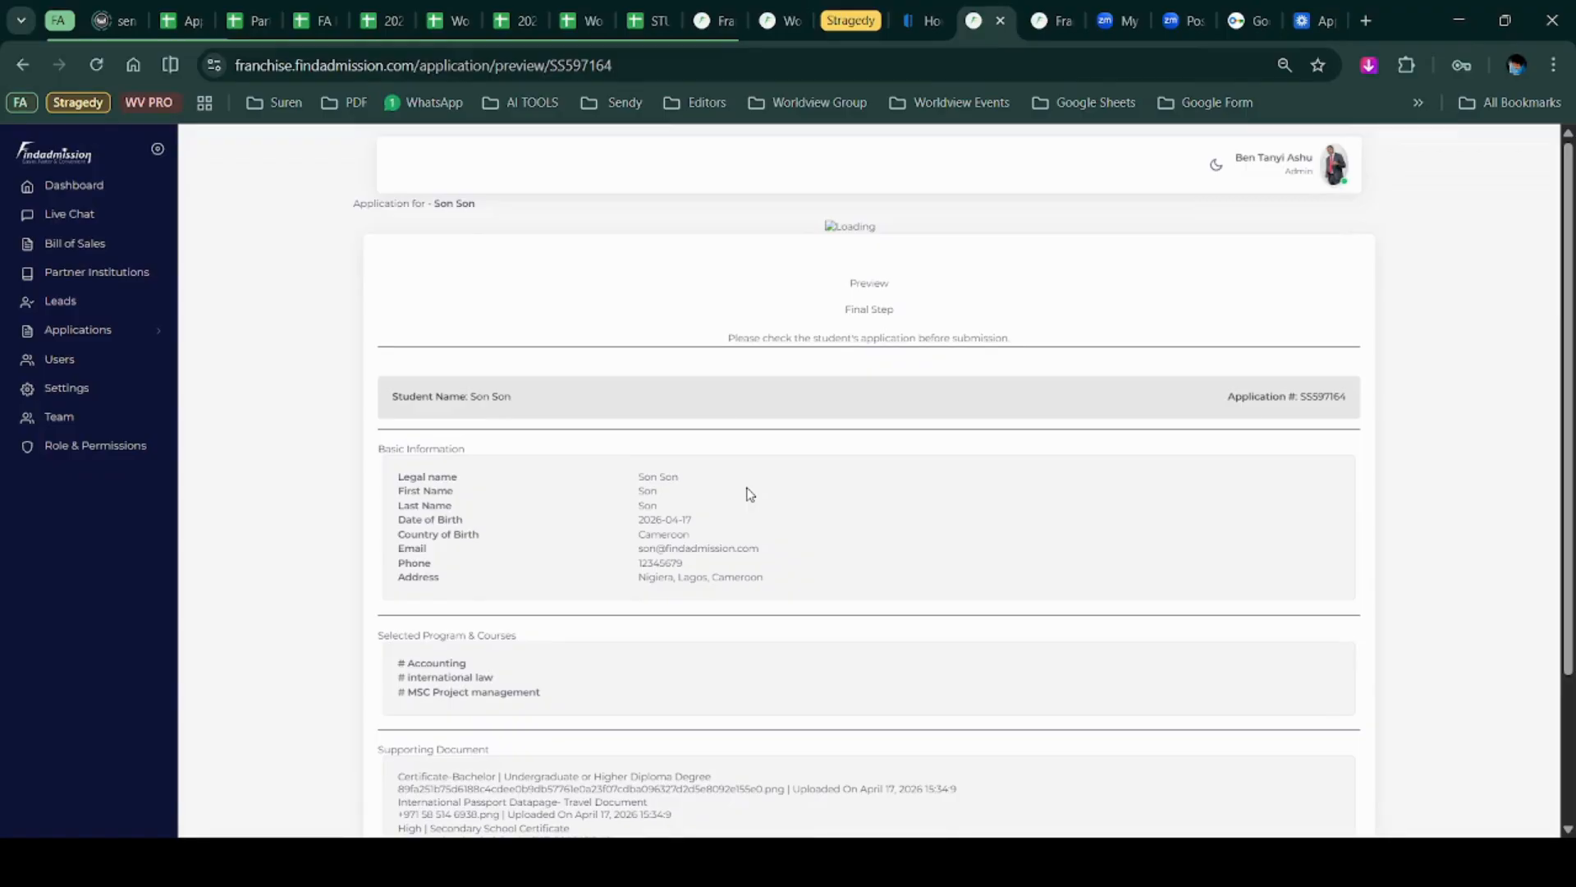
Review the preview's student details, courses and six documents, then submit the application.
scroll(749, 493, "down", 3)
scroll(749, 492, "up", 3)
scroll(475, 654, "down", 3)
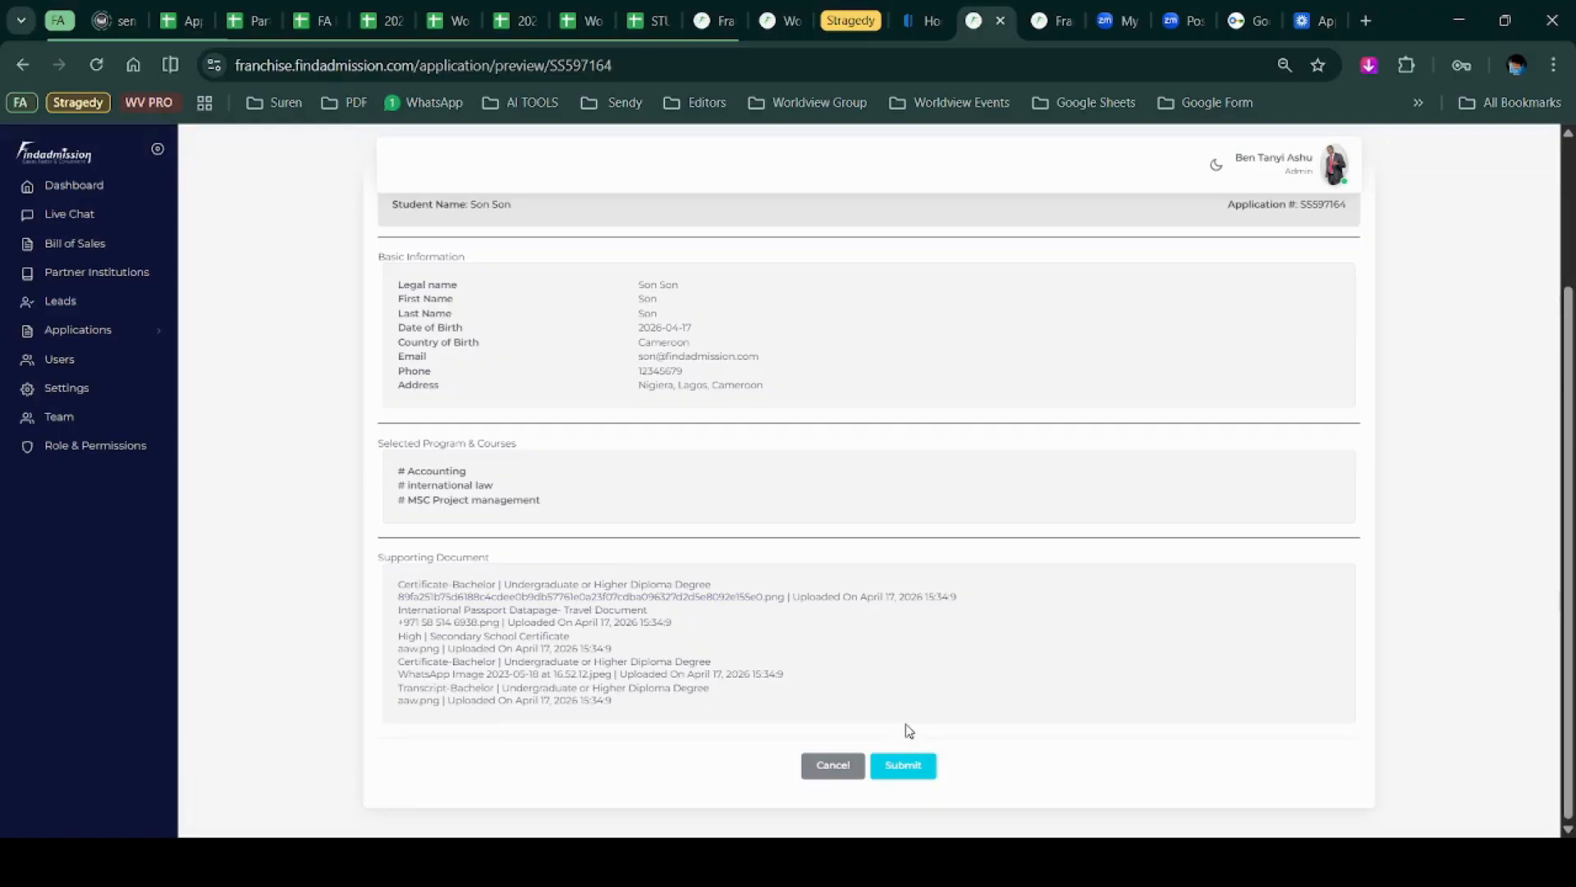
scroll(855, 627, "up", 3)
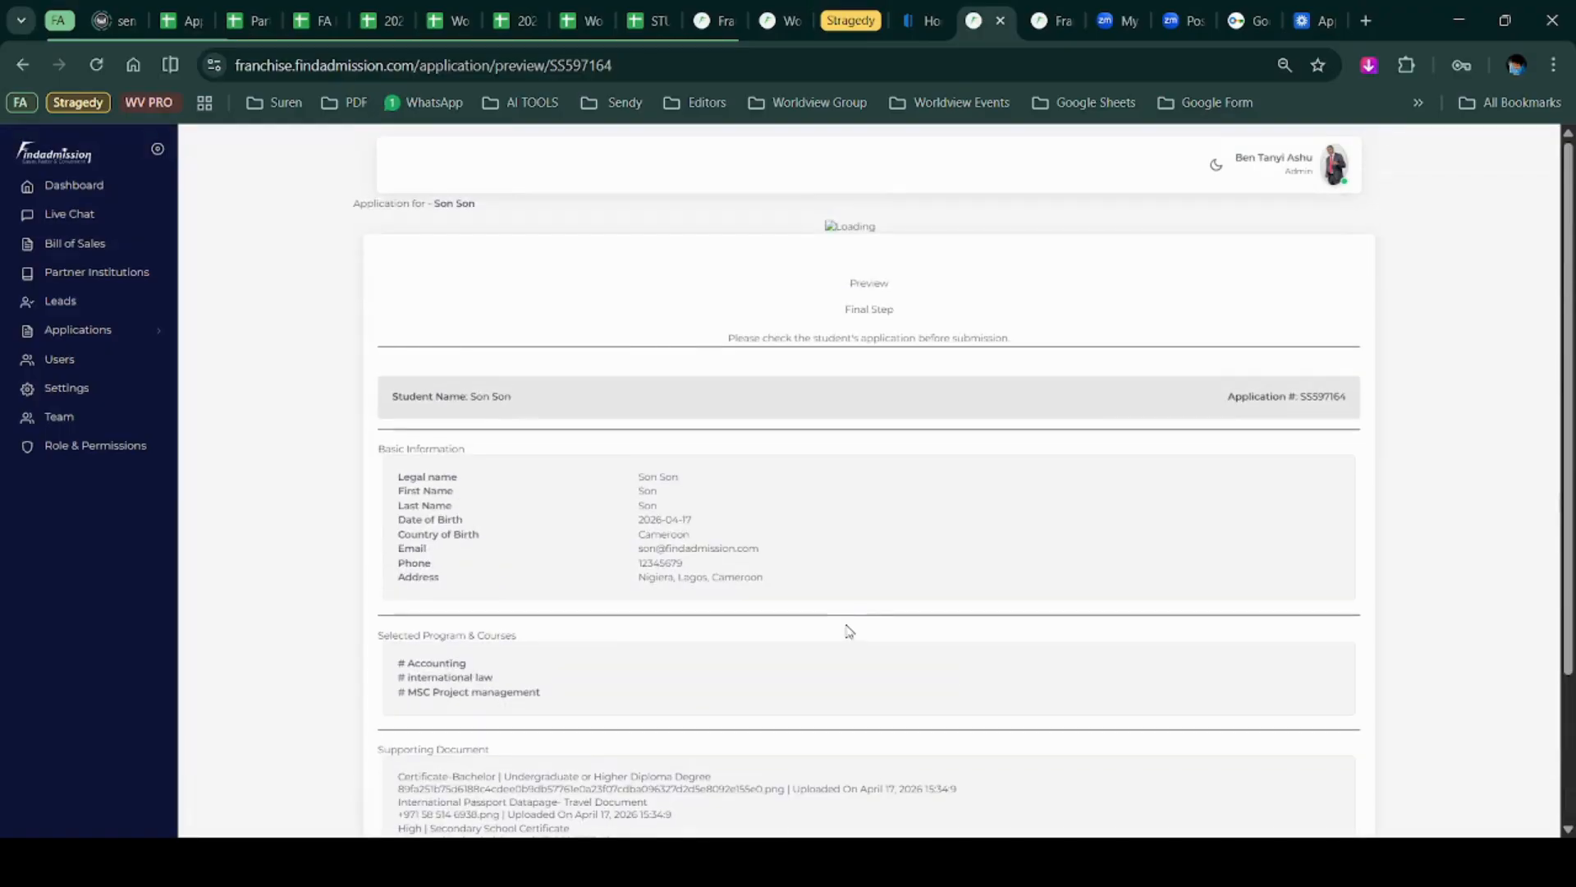
scroll(846, 631, "down", 3)
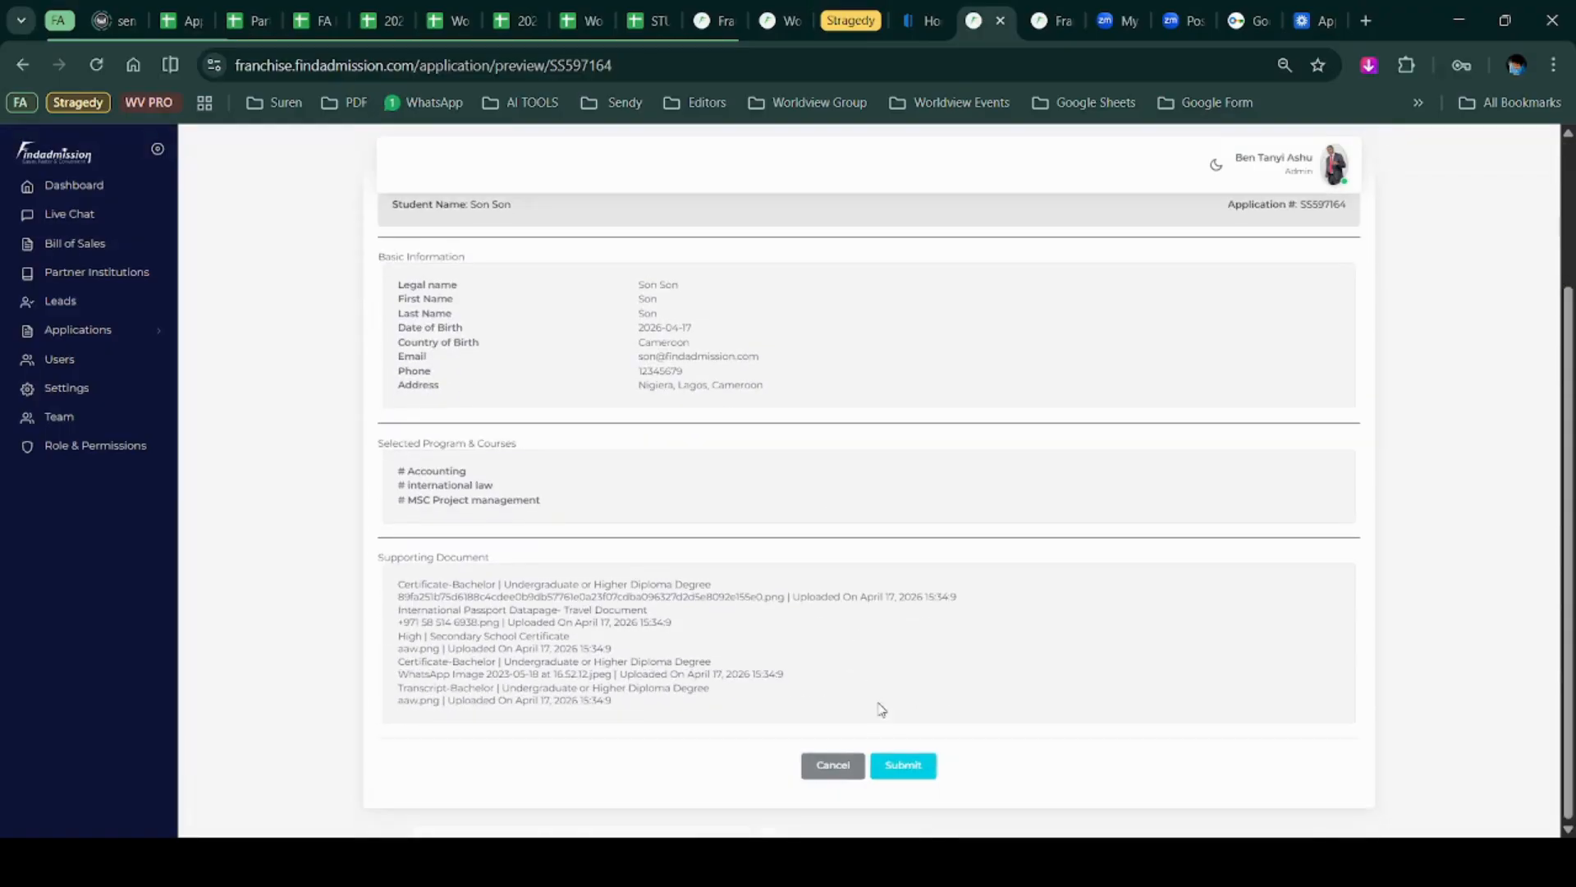
left_click(903, 766)
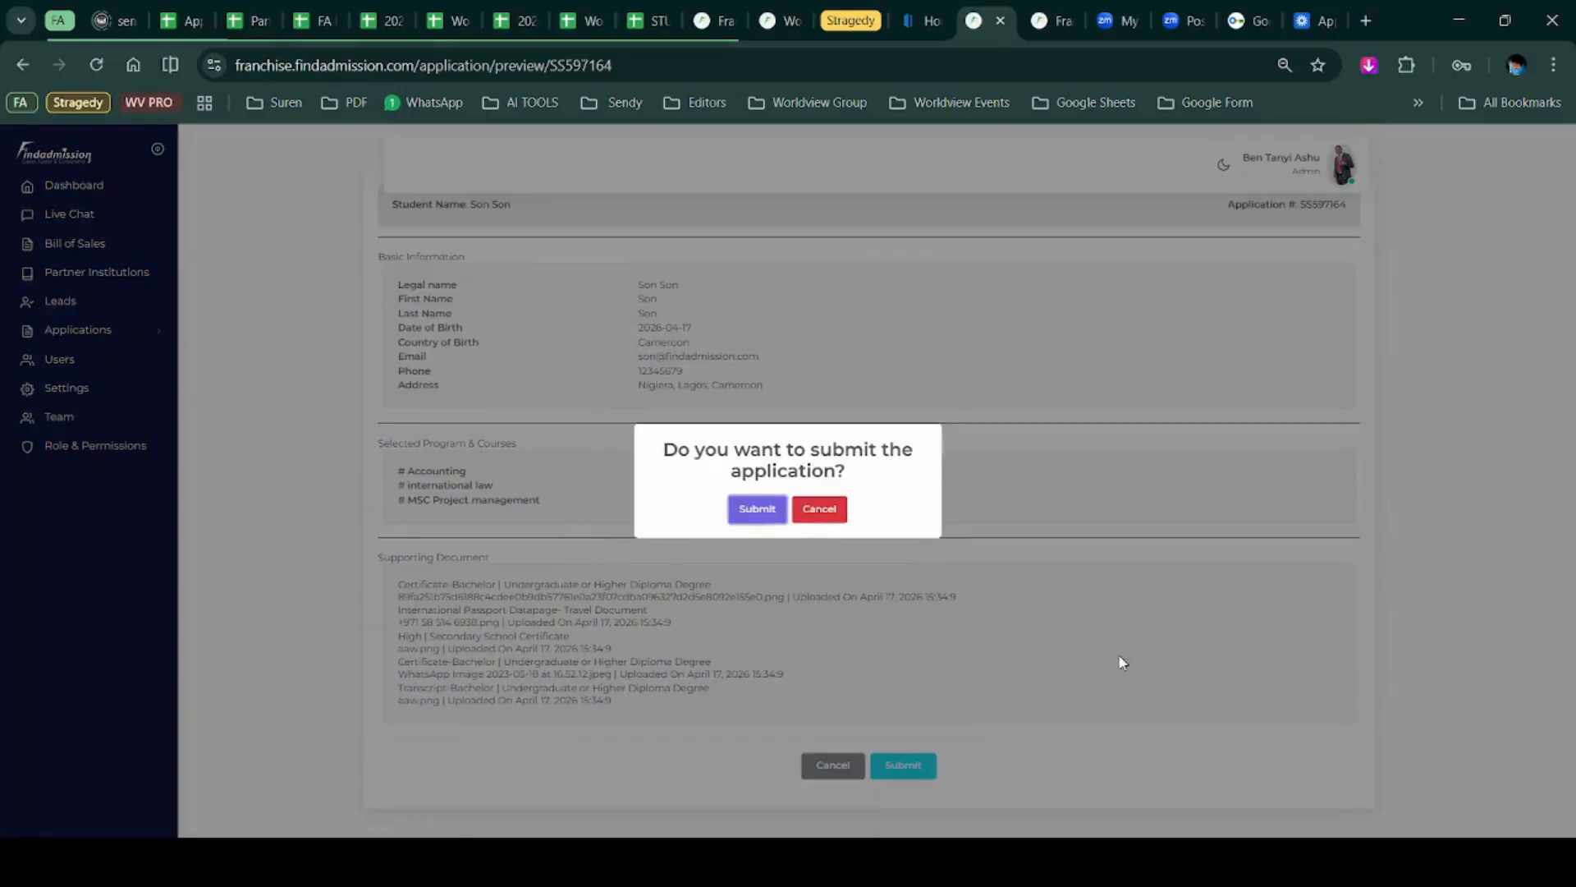
Confirm the submission, dismiss the success message, and return to the submitted applications list.
left_click(752, 510)
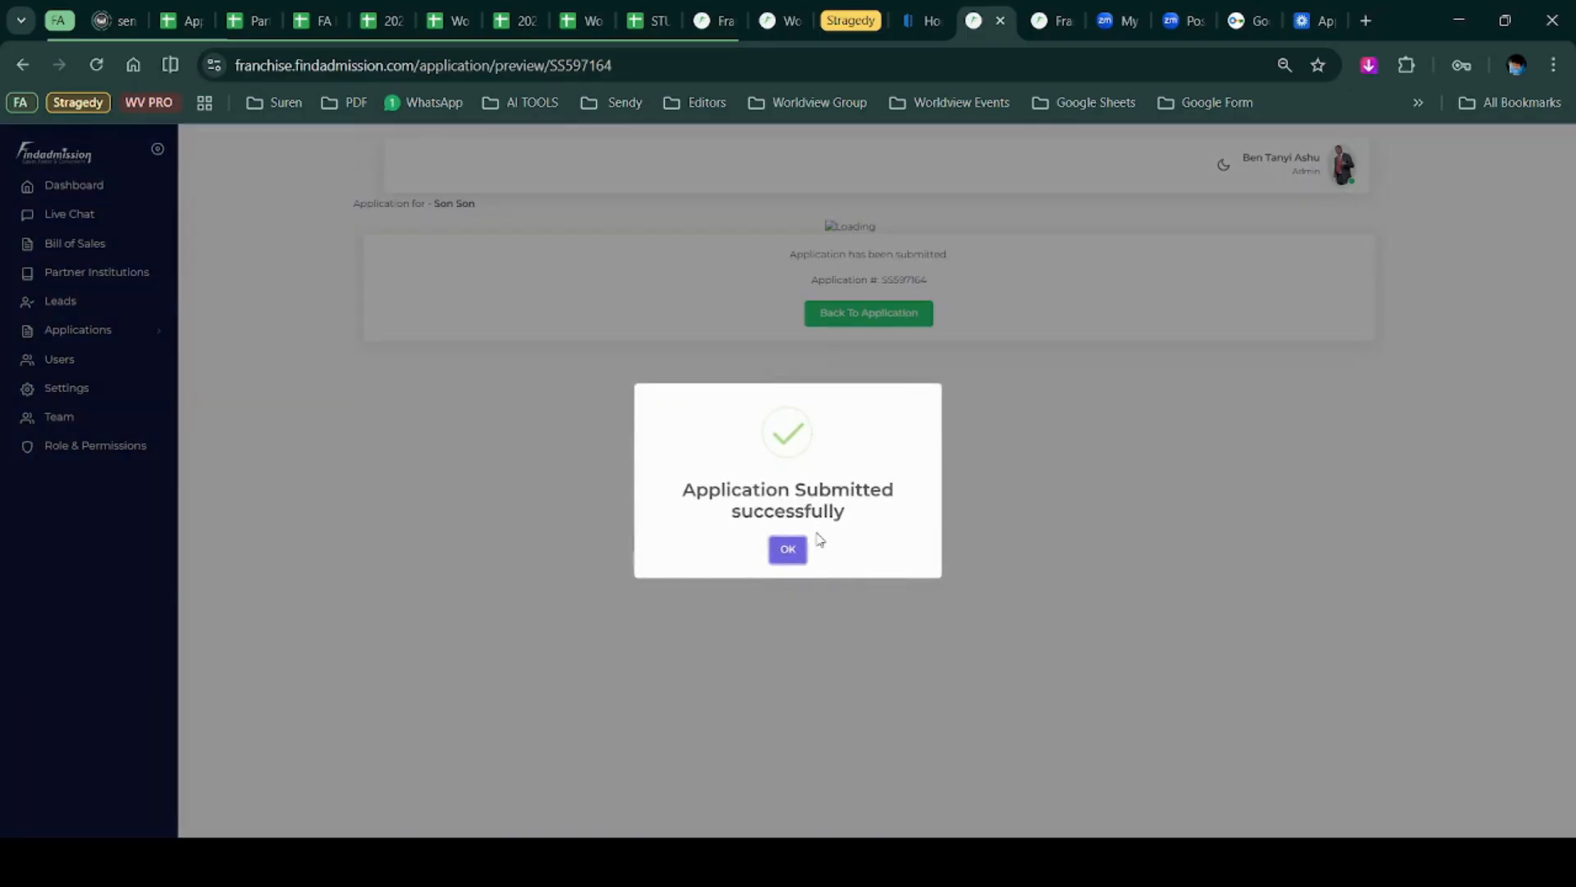
left_click(790, 552)
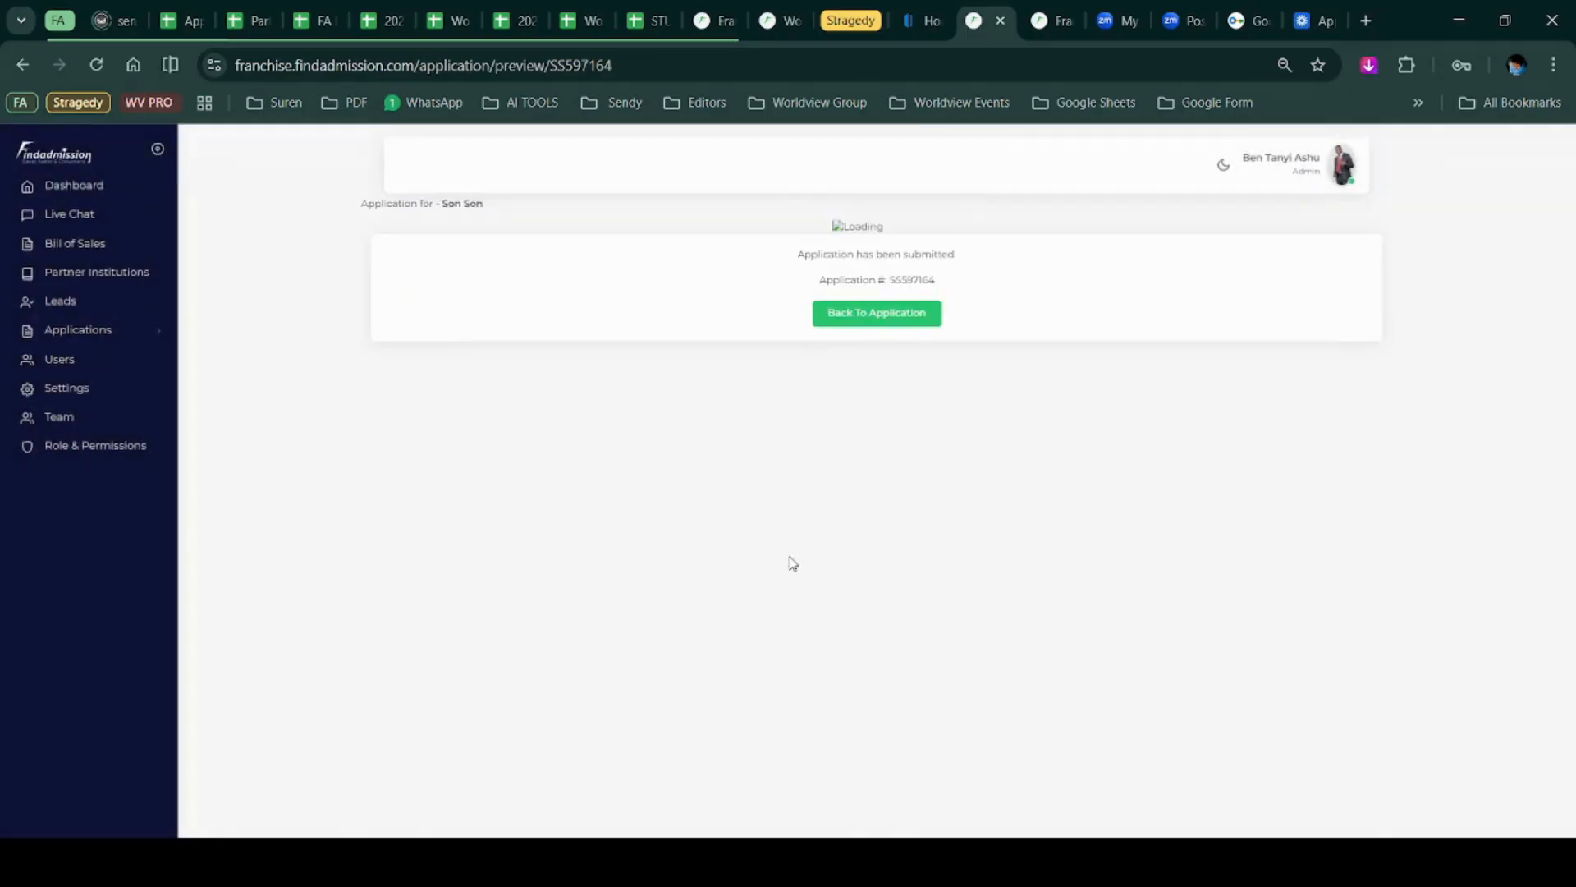
left_click(852, 327)
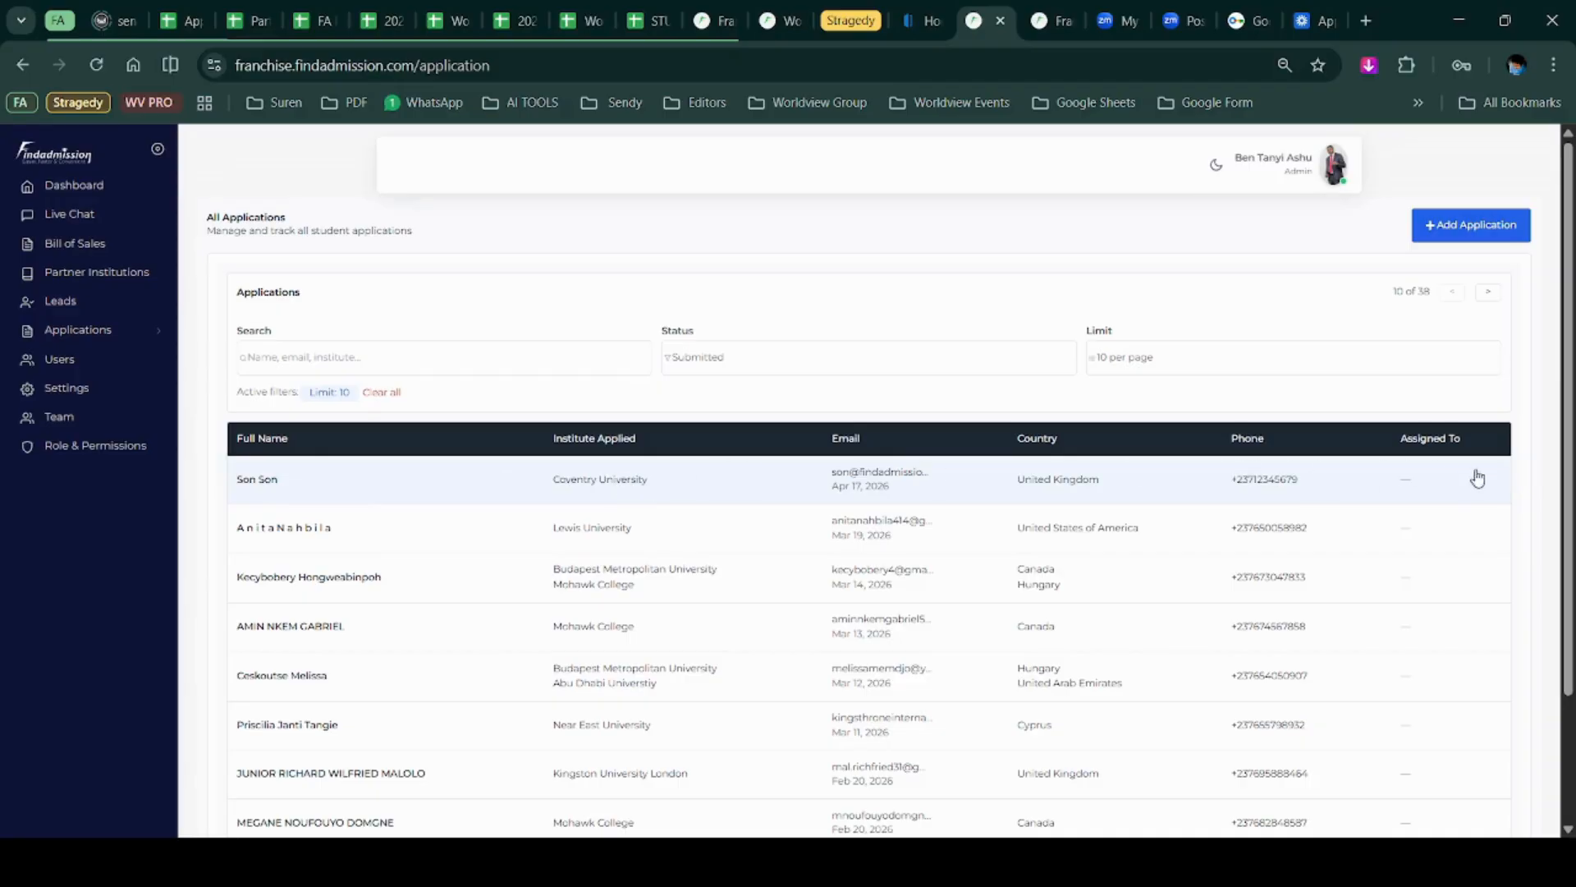
Open the student's application and view its uploaded passport and aaw.png documents.
left_click(1418, 483)
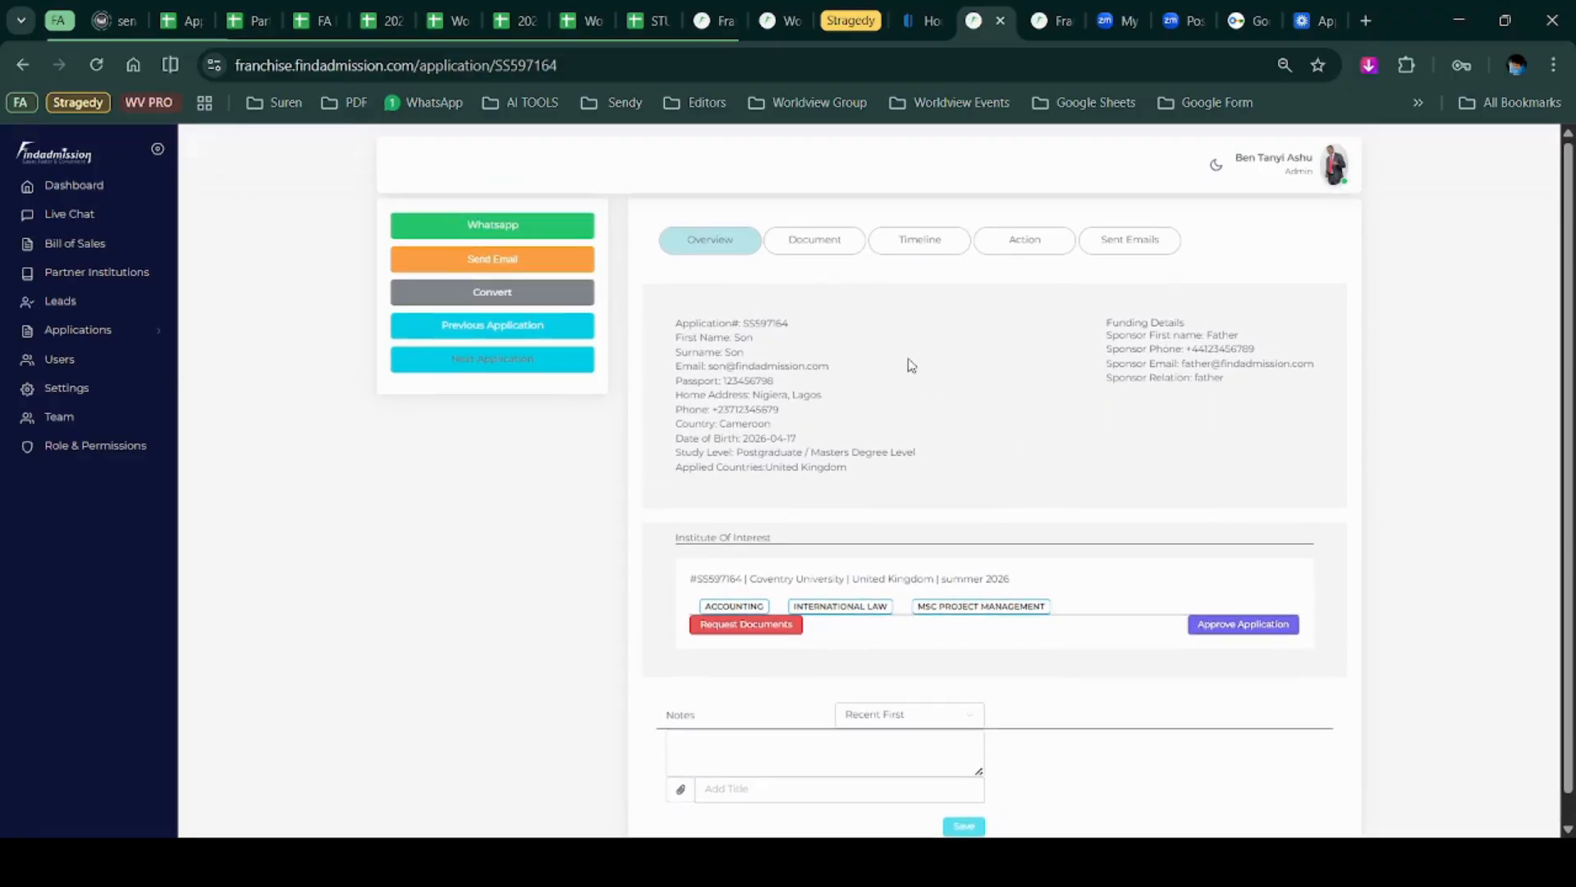
left_click(813, 244)
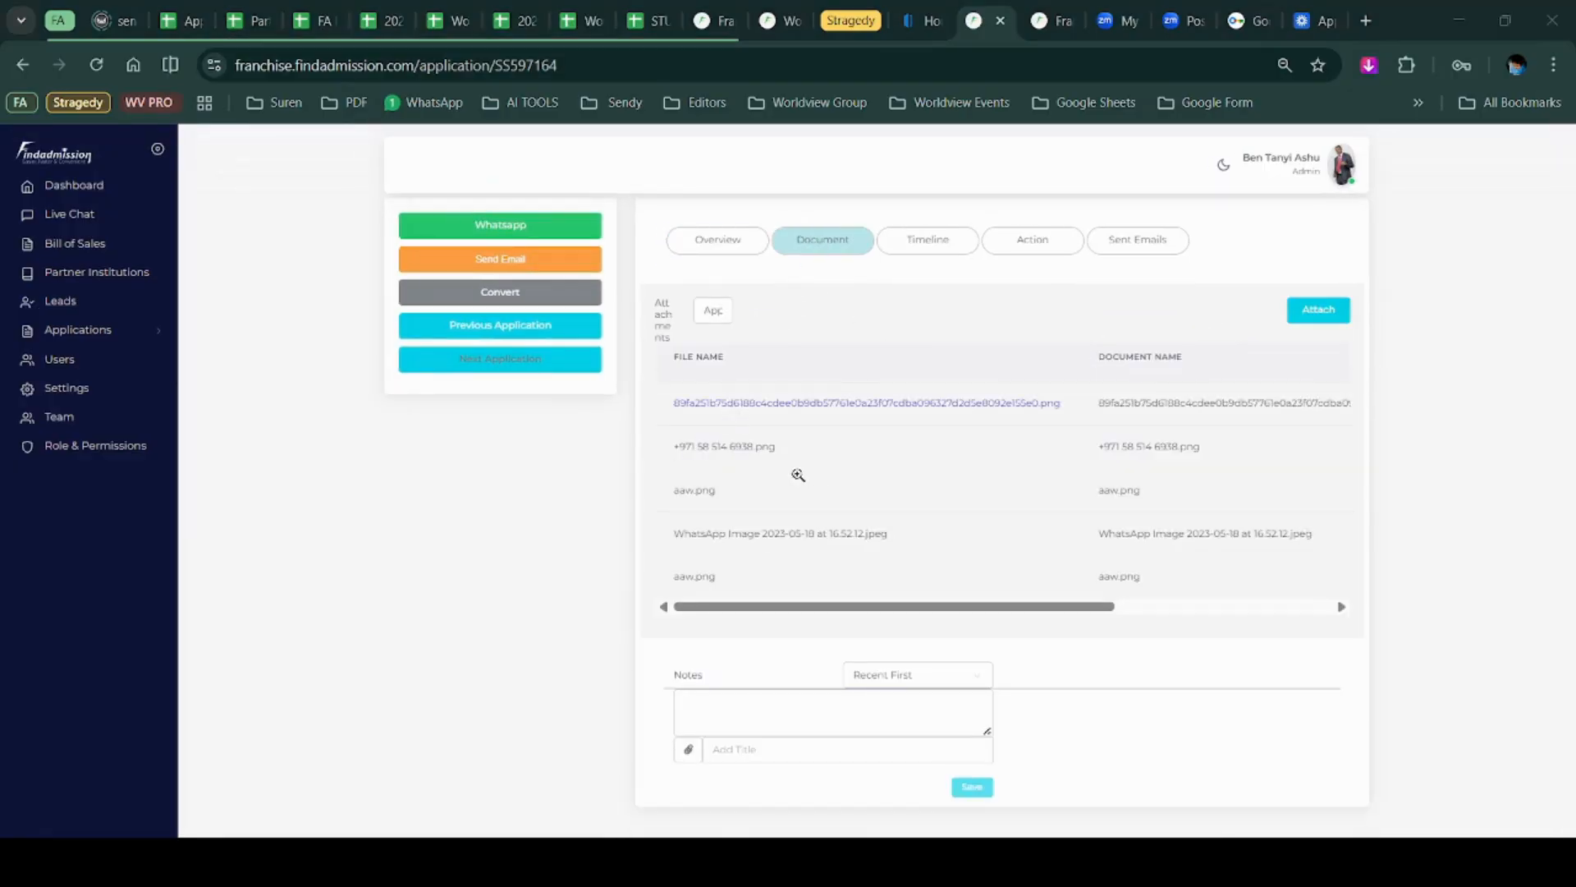
left_click(913, 101)
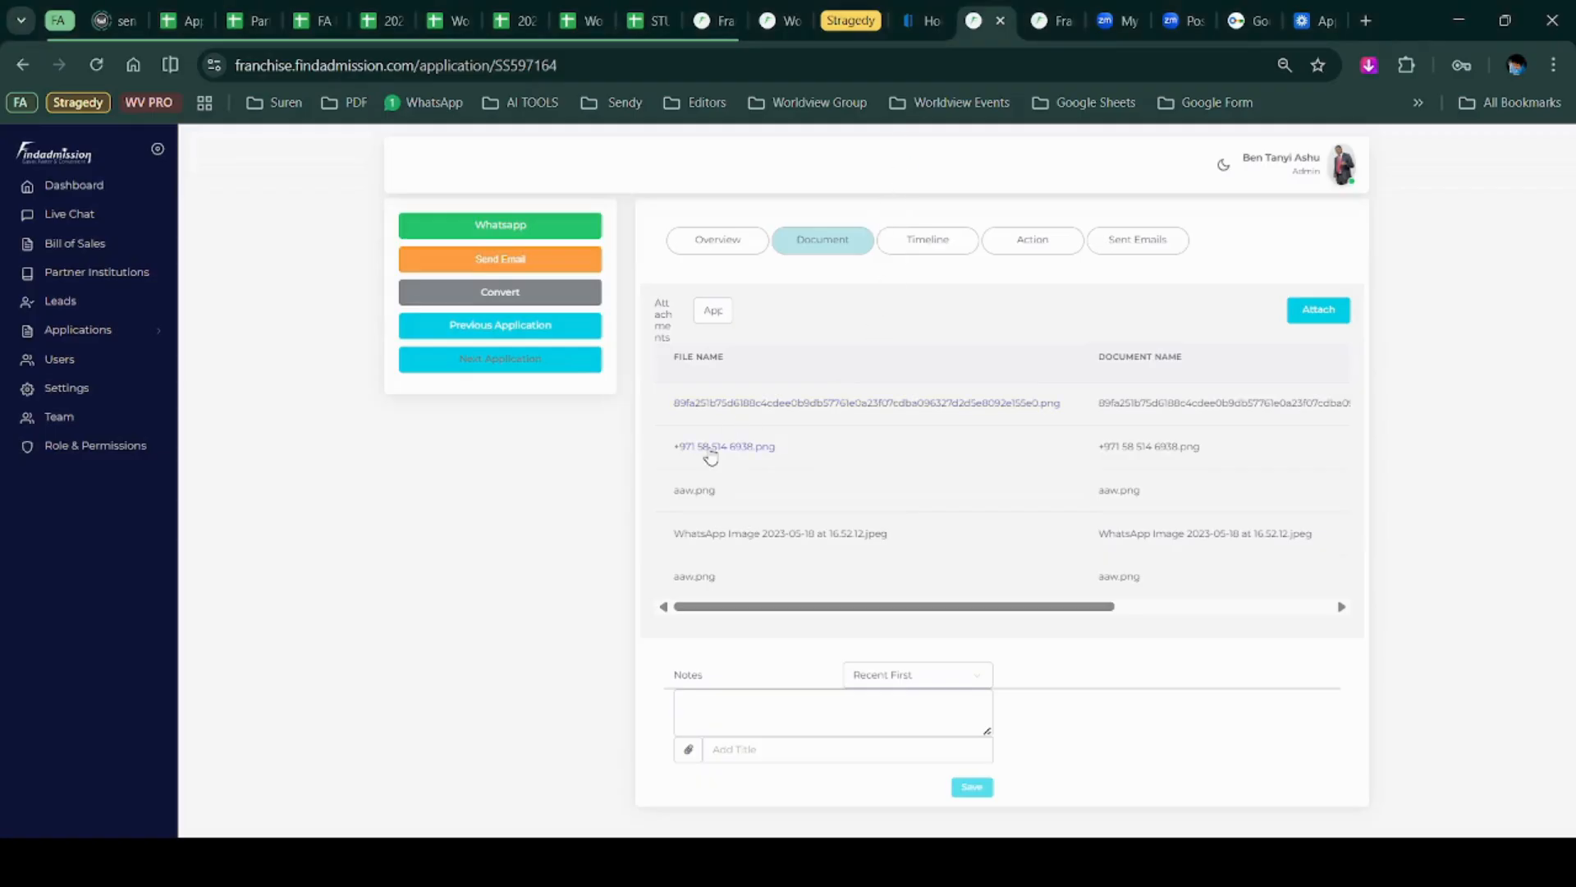
left_click(708, 451)
left_click(909, 98)
left_click(702, 494)
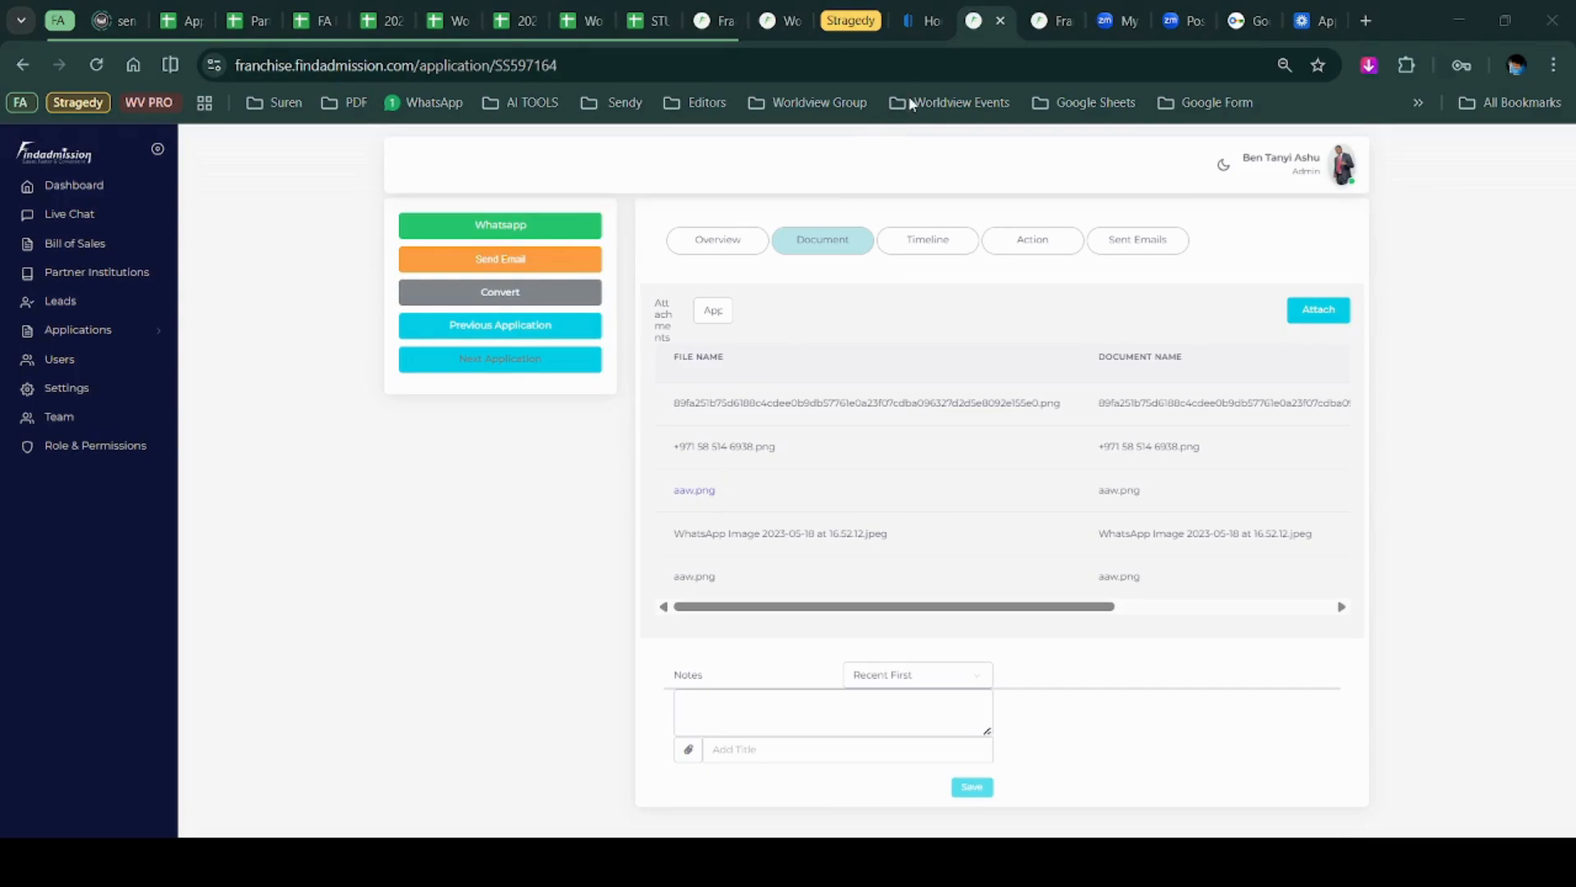
Check the application's Timeline, Action and Sent Emails tabs, then return to Overview.
left_click(910, 243)
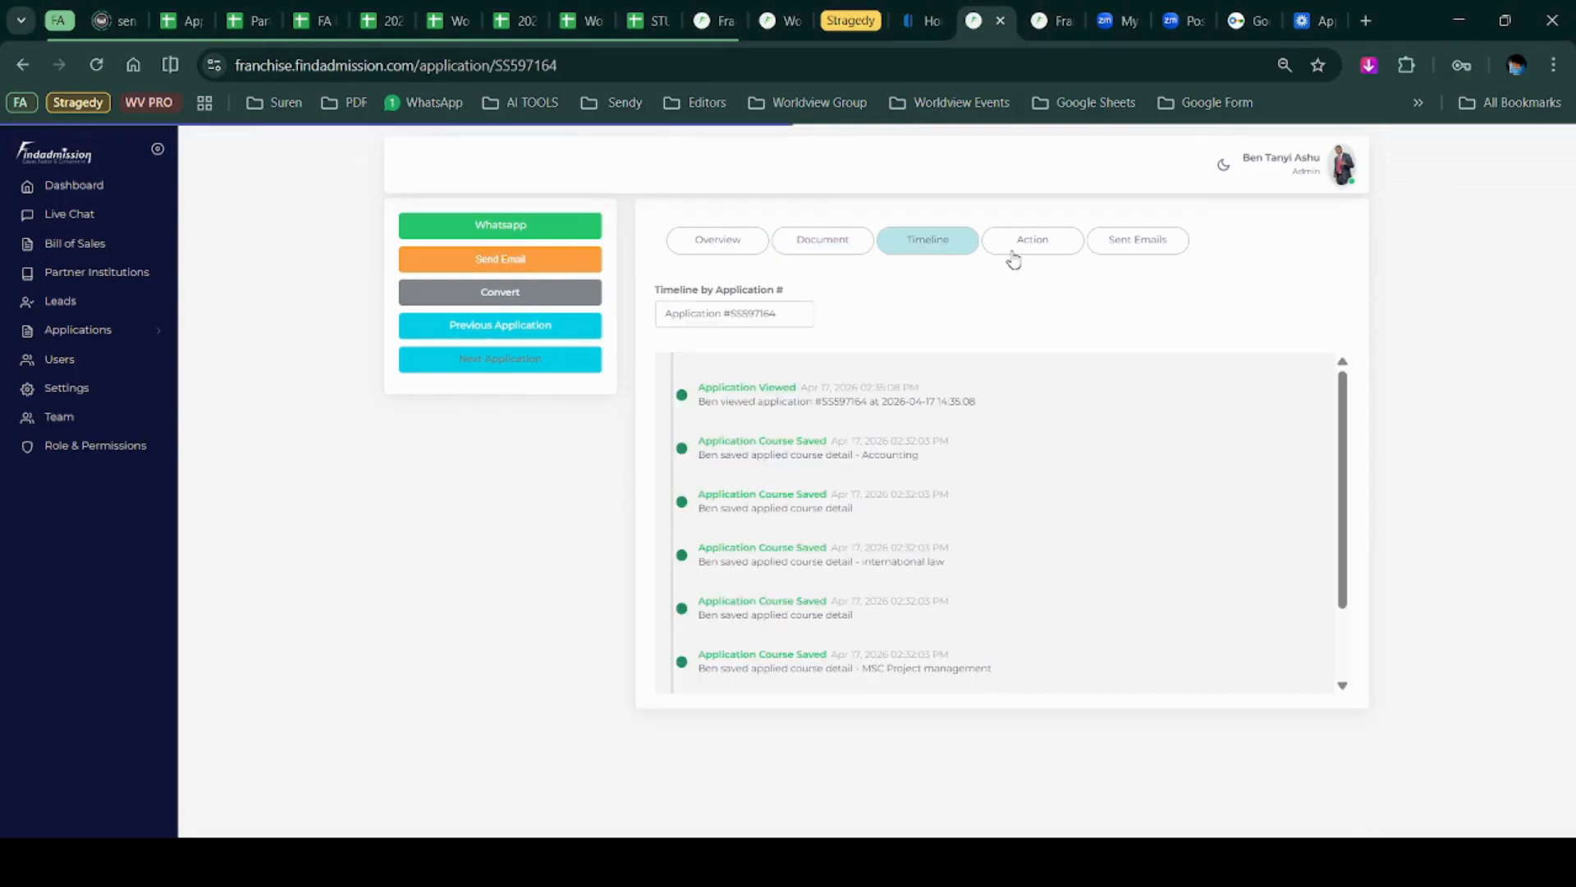
scroll(934, 528, "down", 2)
scroll(928, 493, "up", 2)
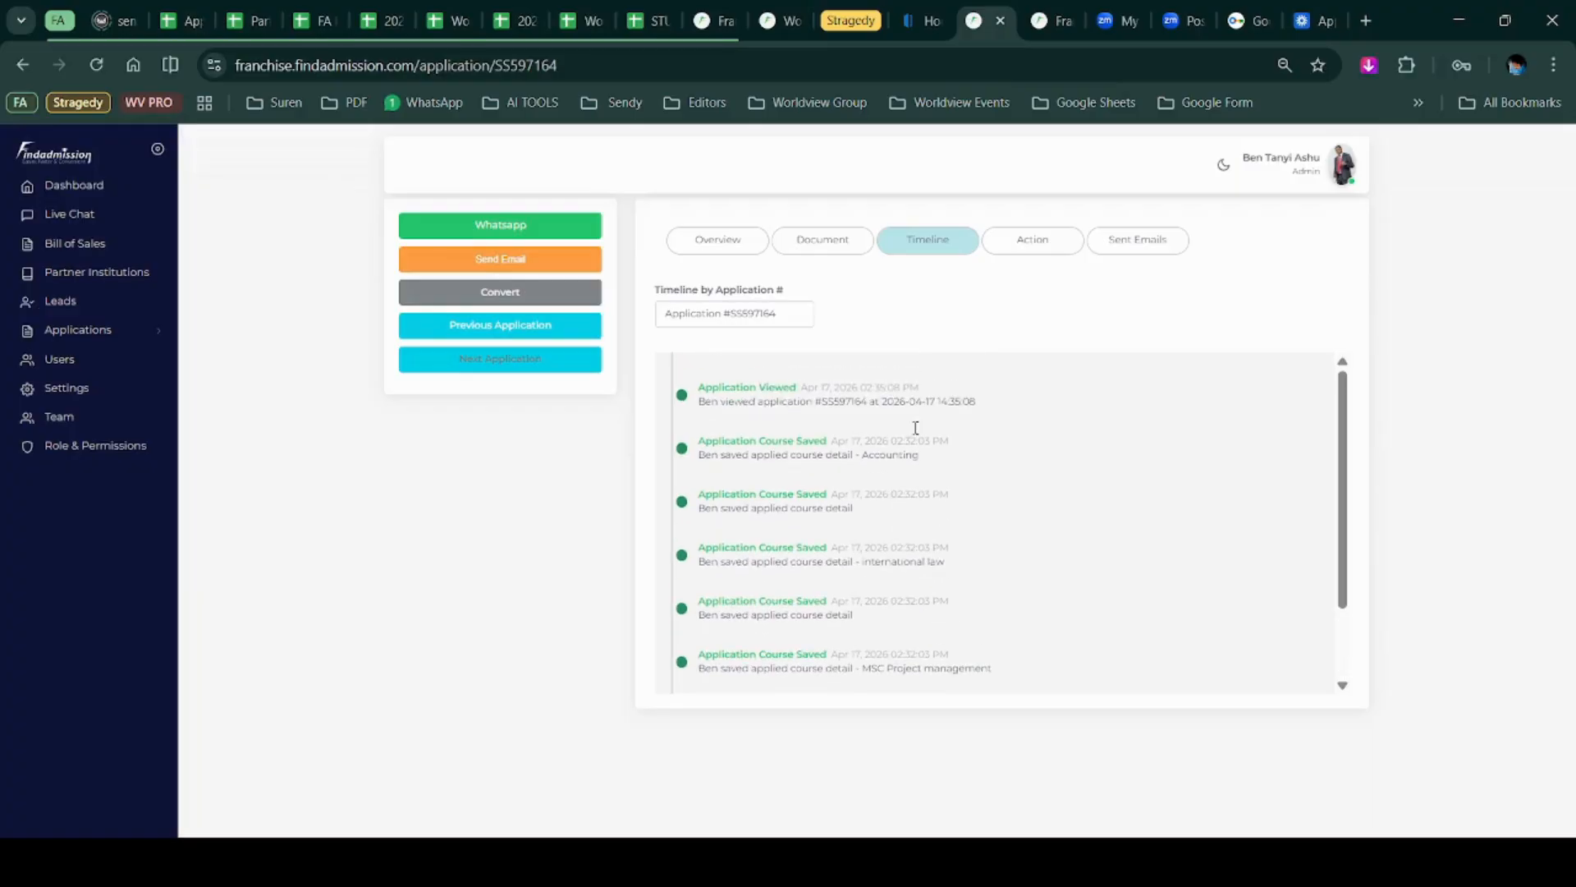
left_click(1015, 248)
left_click(1137, 245)
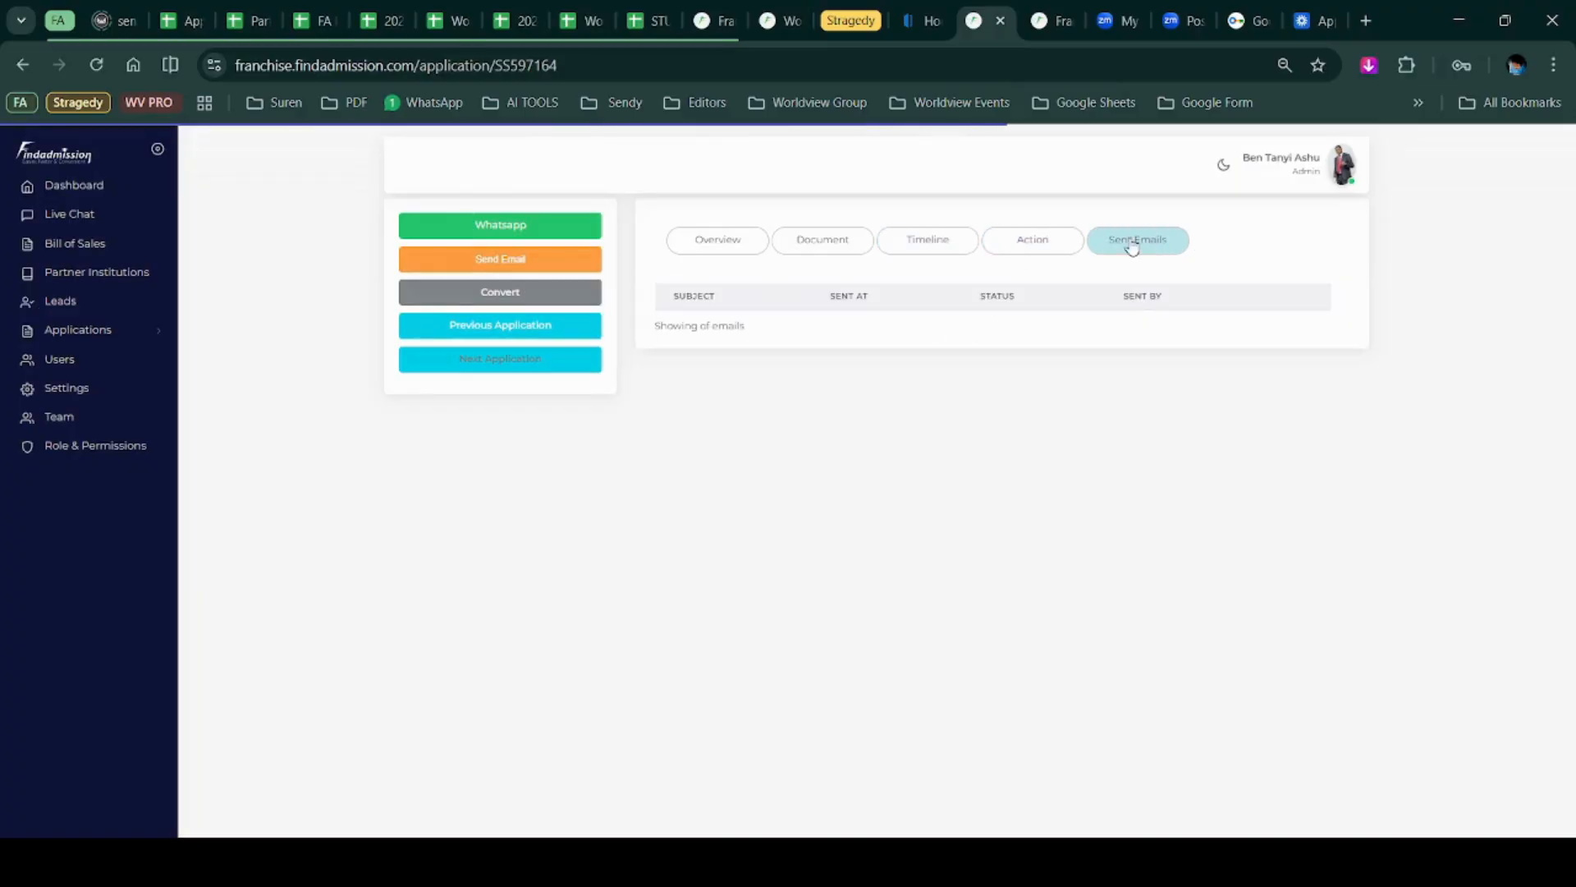
left_click(751, 241)
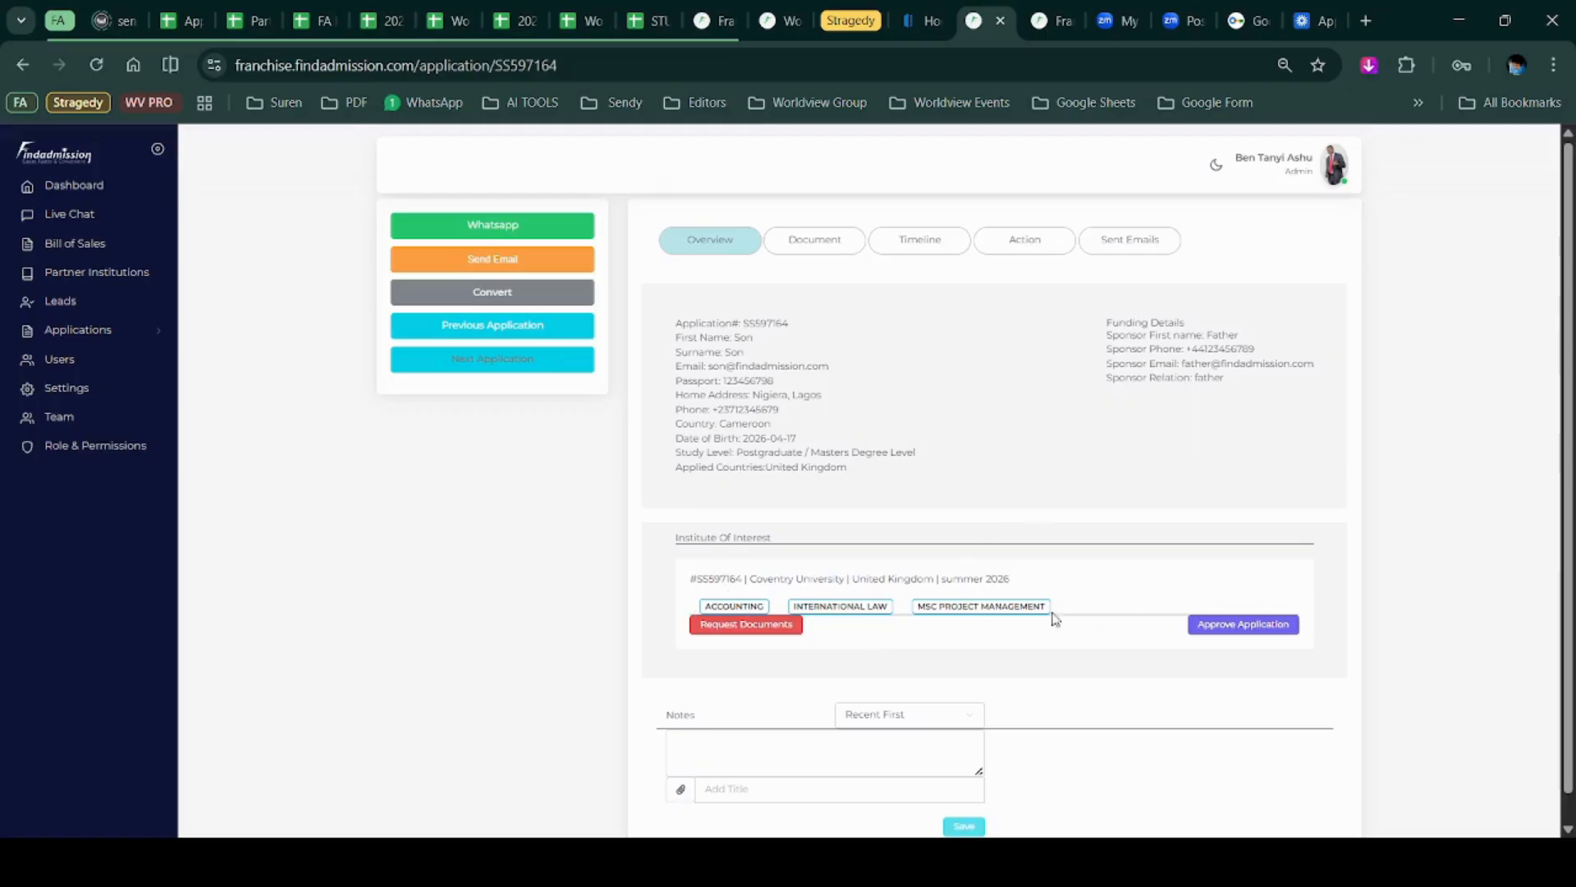
Look over the application's notes area and its sort order options.
scroll(844, 651, "down", 1)
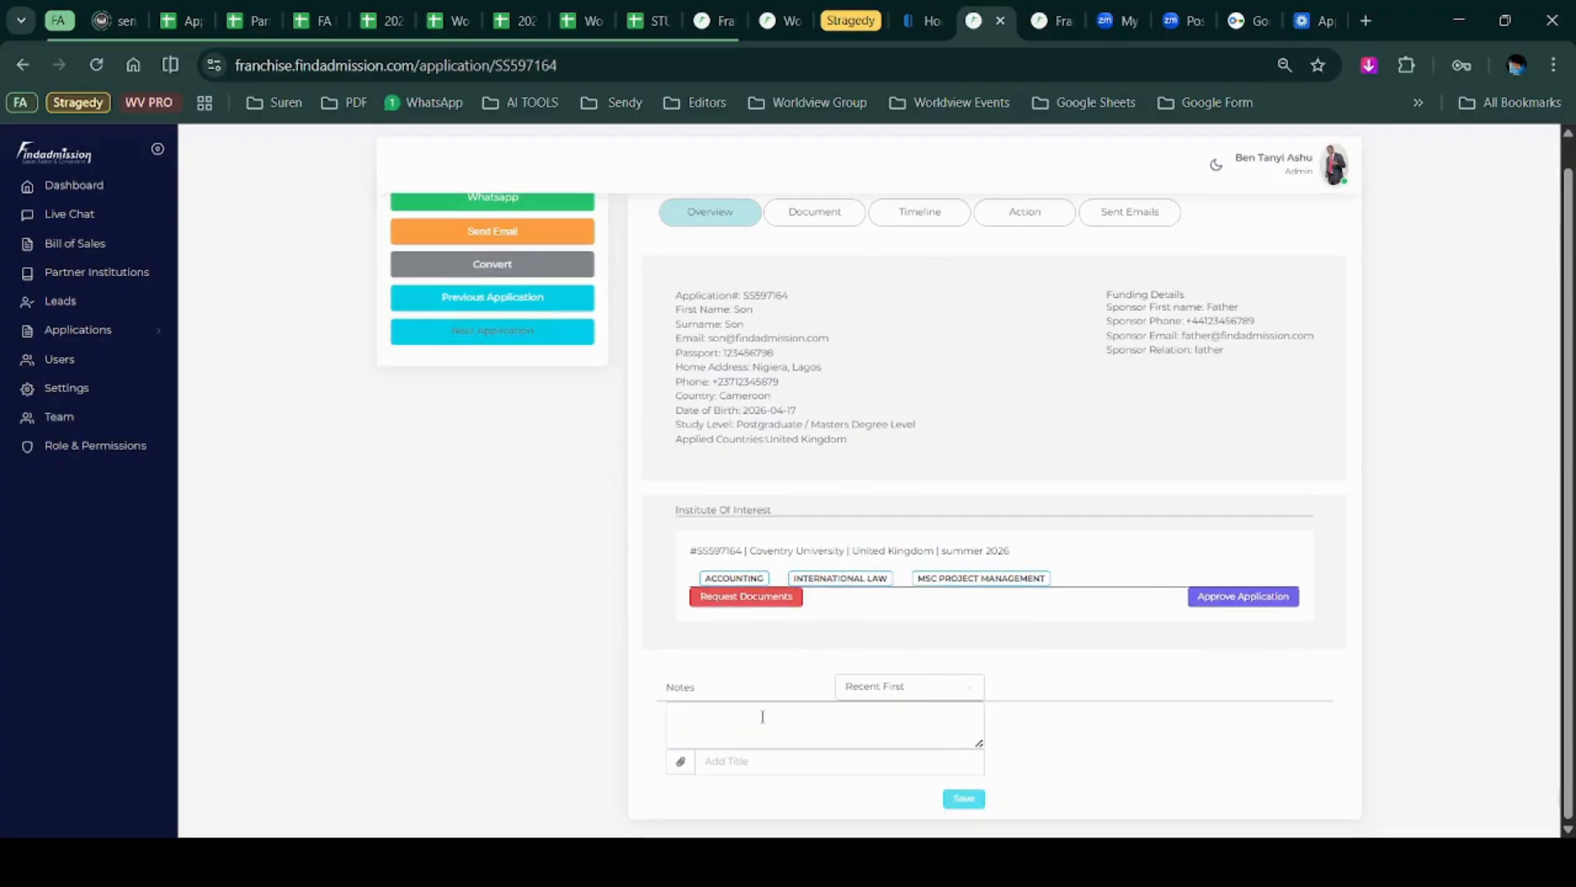
left_click(858, 711)
left_click(858, 690)
left_click(1103, 656)
Approve the Son Son Coventry University application and confirm it with Submit.
left_click(1241, 599)
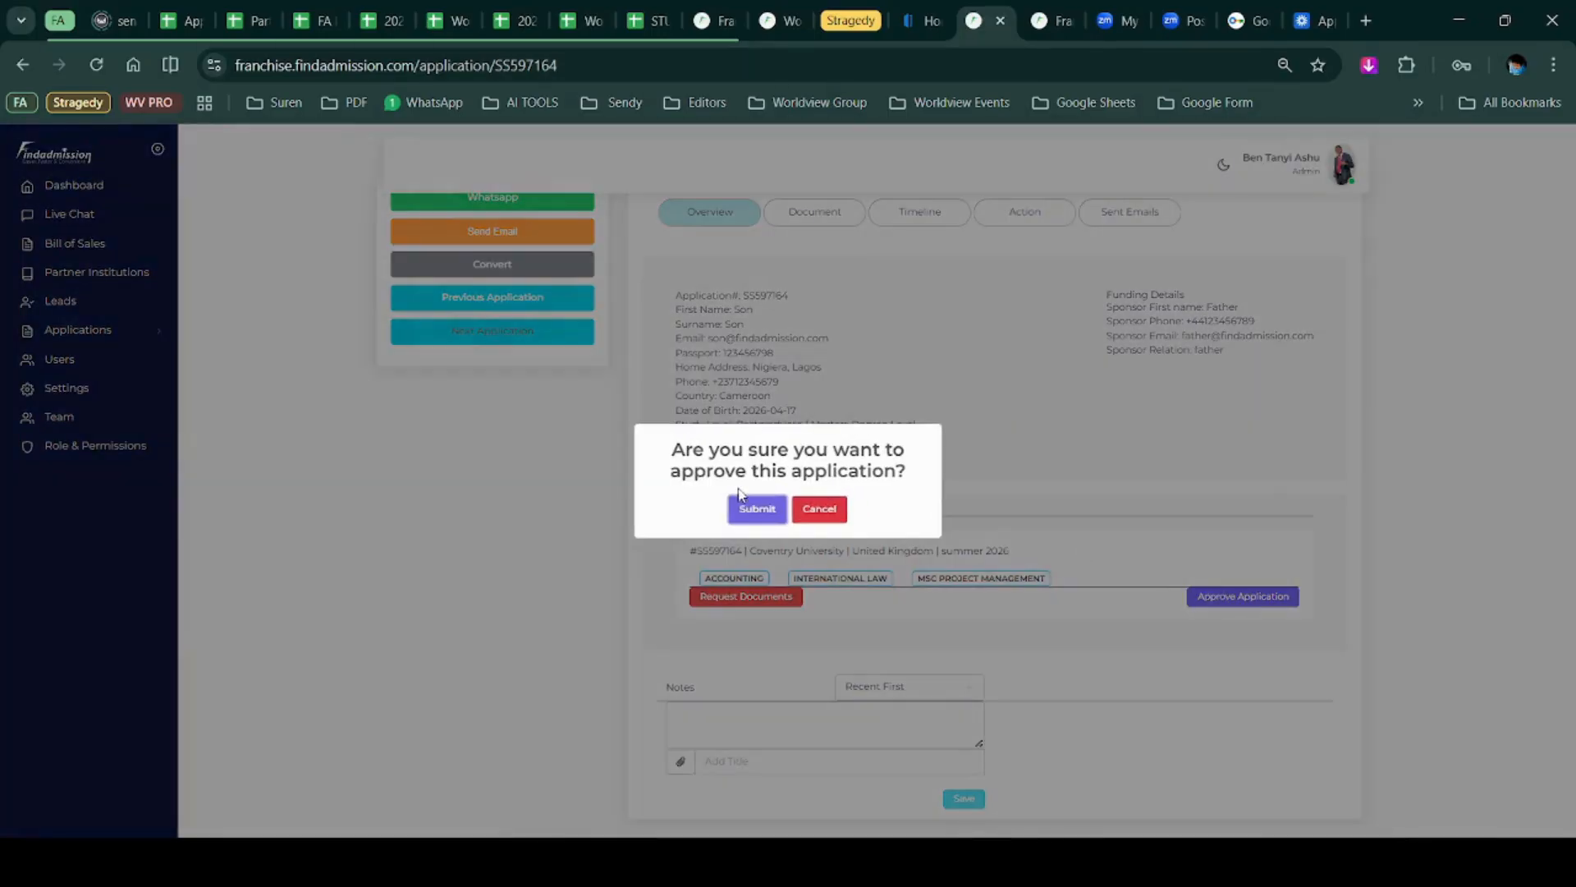
left_click(756, 510)
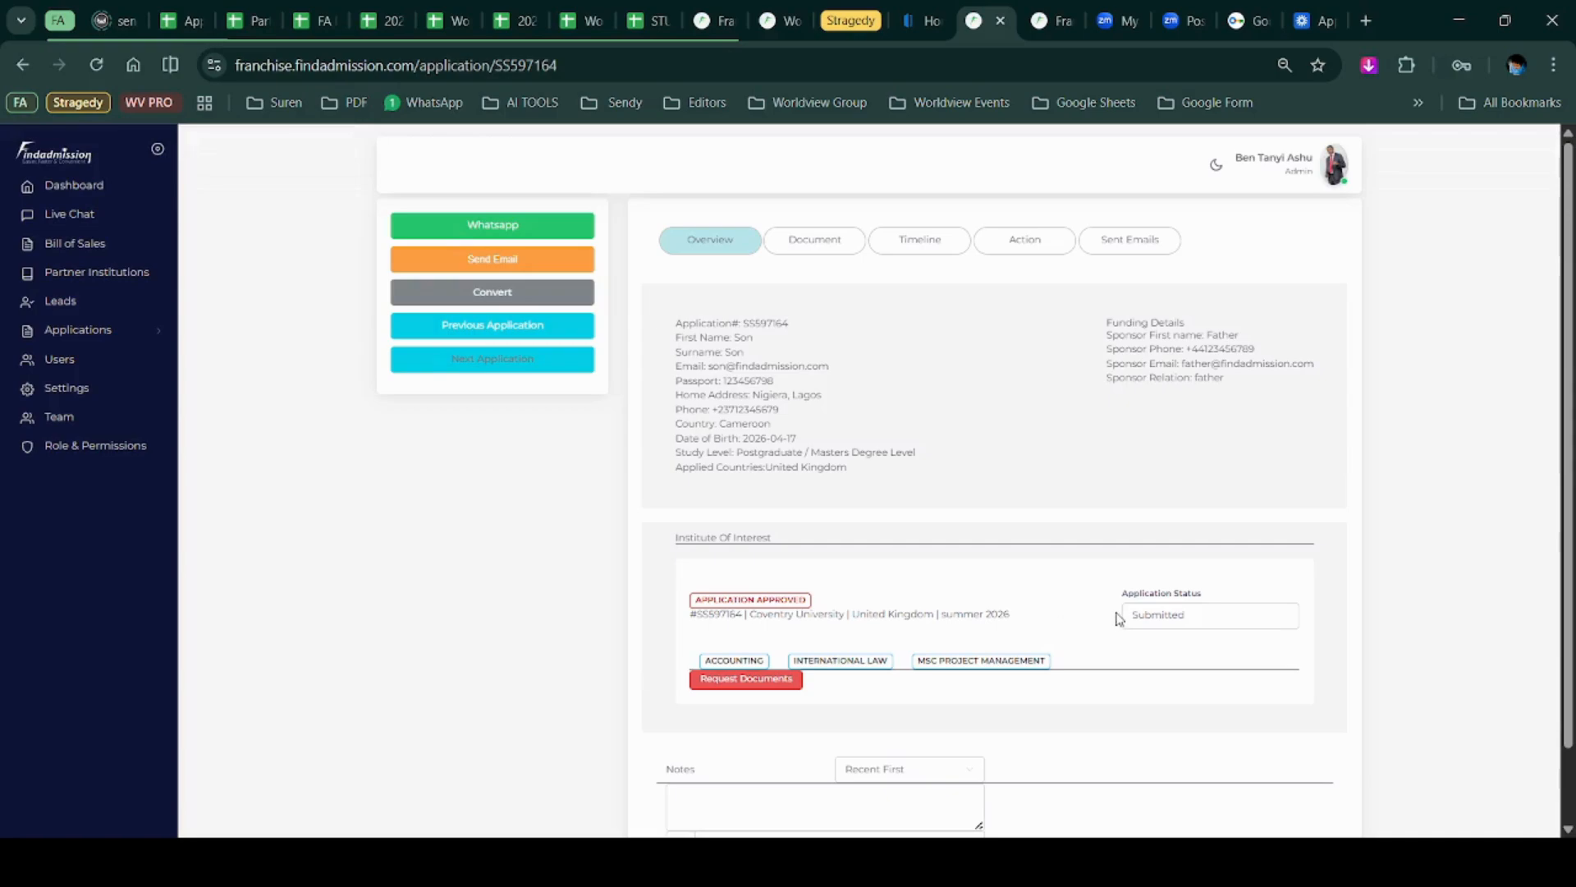
left_click(1170, 616)
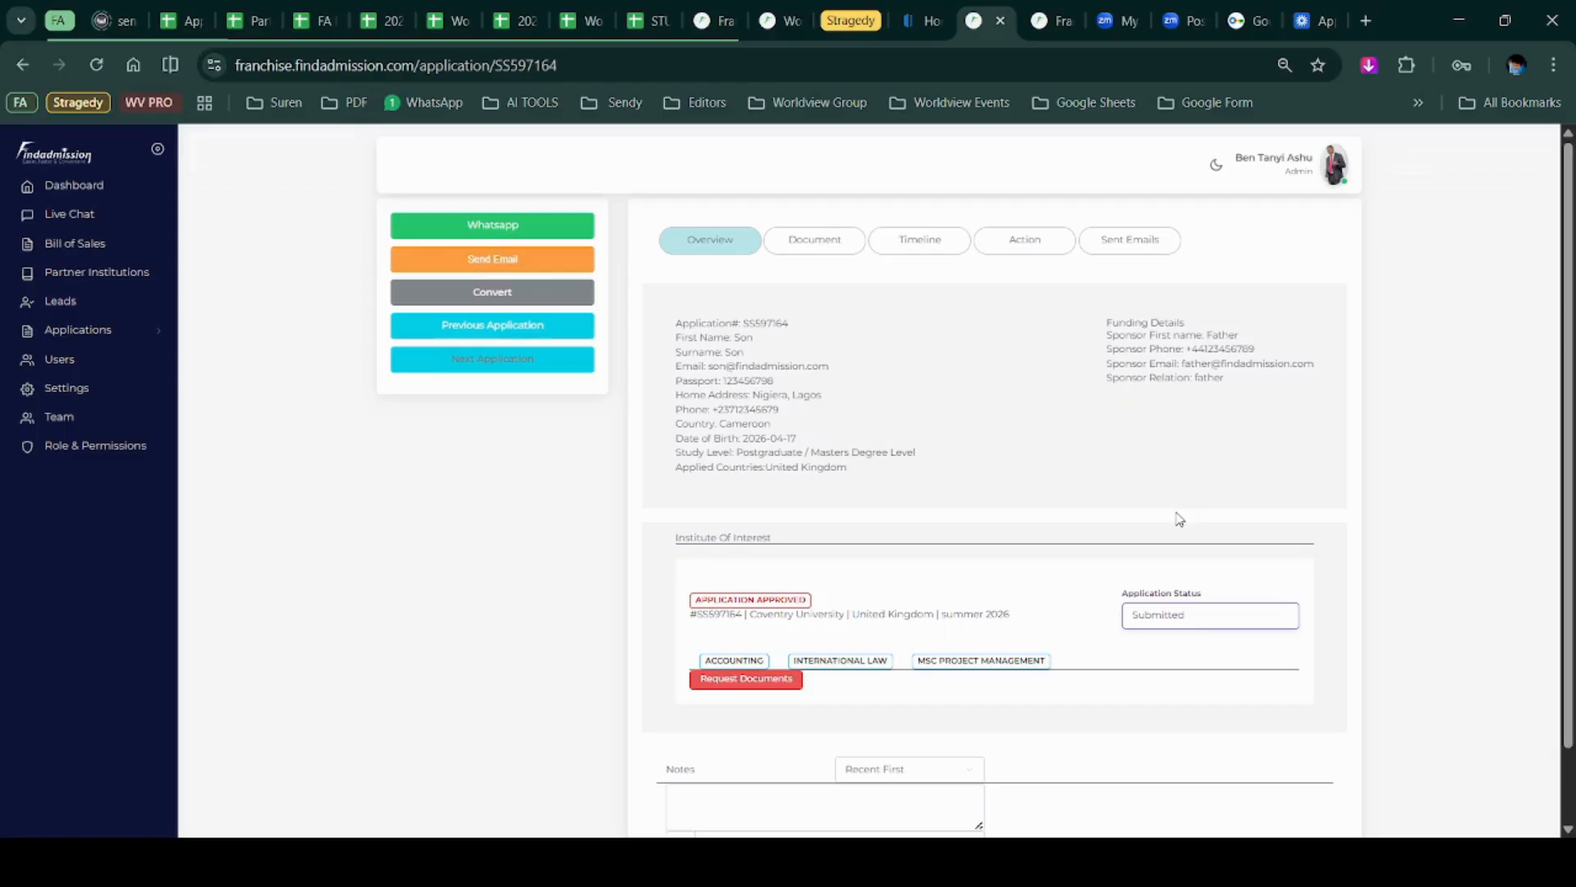
Set the Coventry University application status to Application Accepted, confirm, and dismiss the success popup.
left_click(1191, 492)
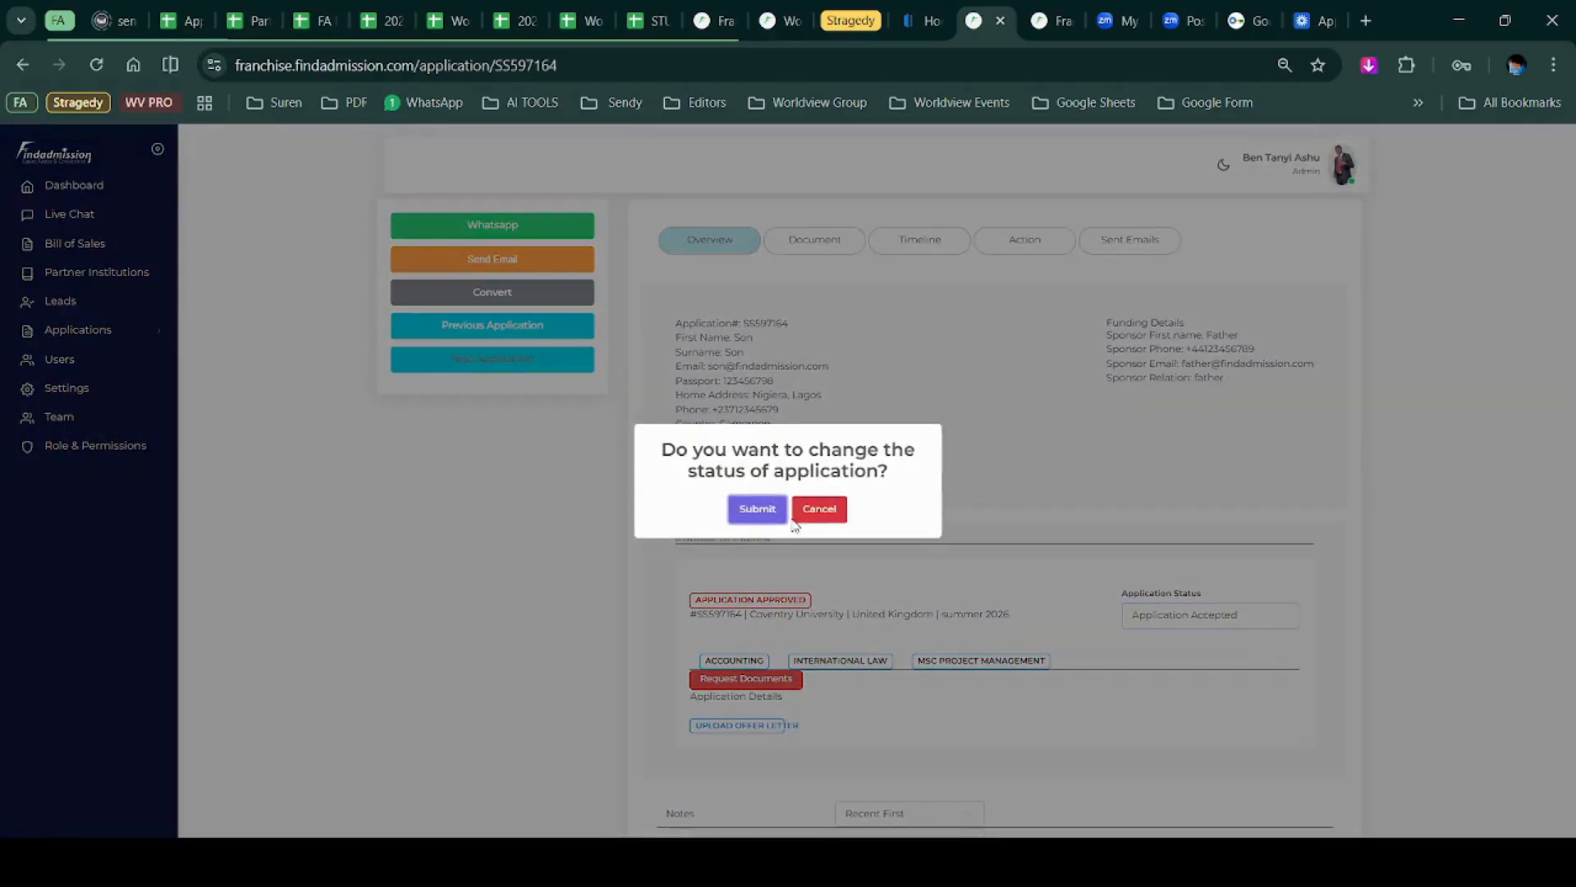
left_click(757, 509)
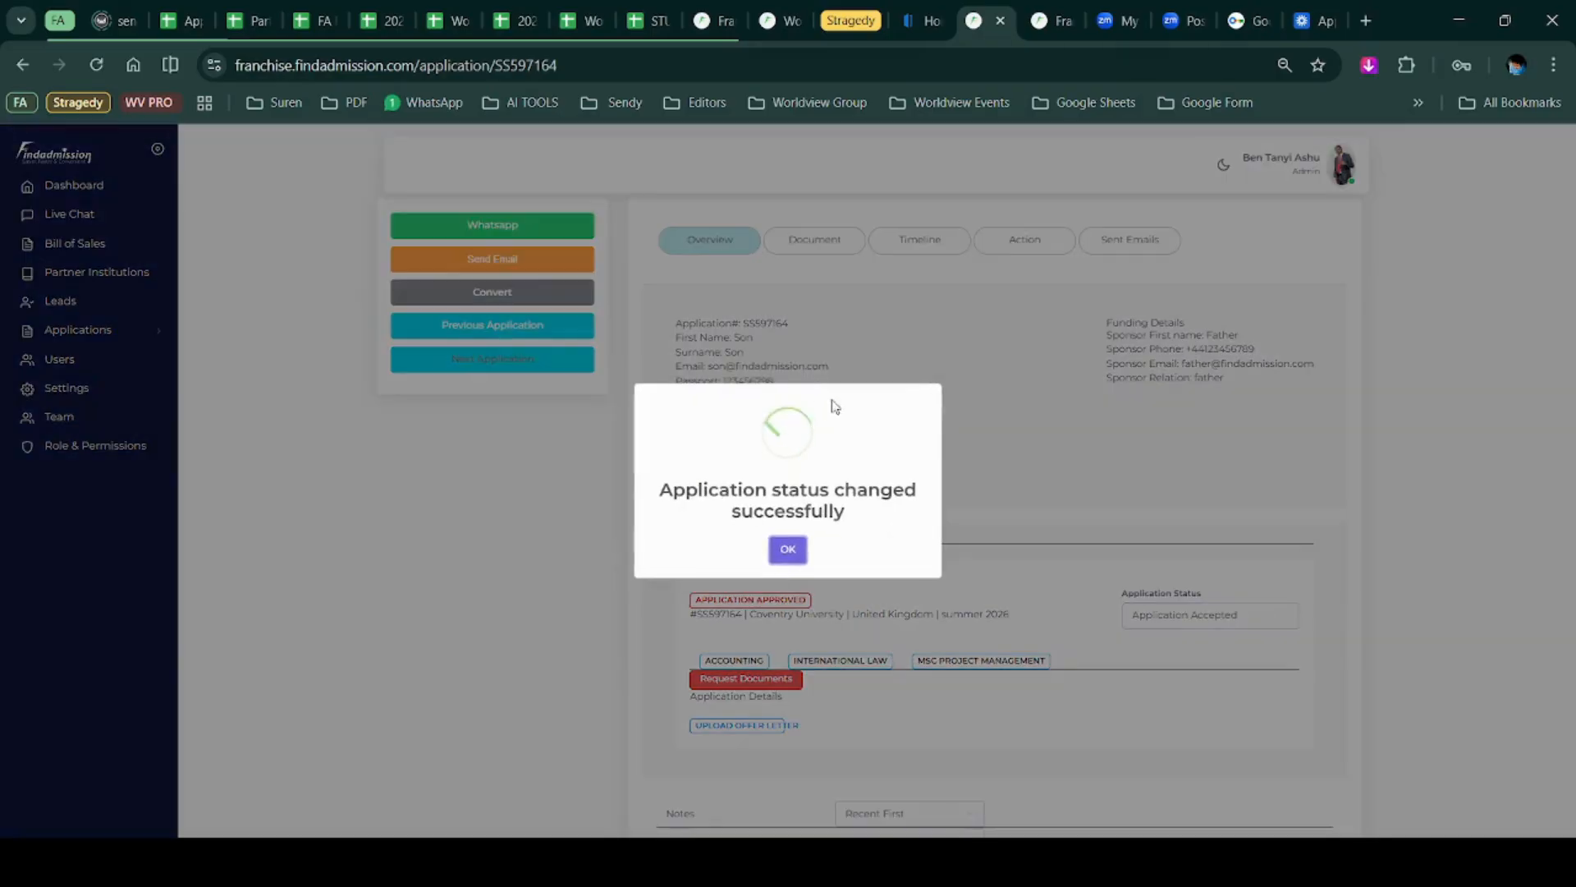
left_click(788, 548)
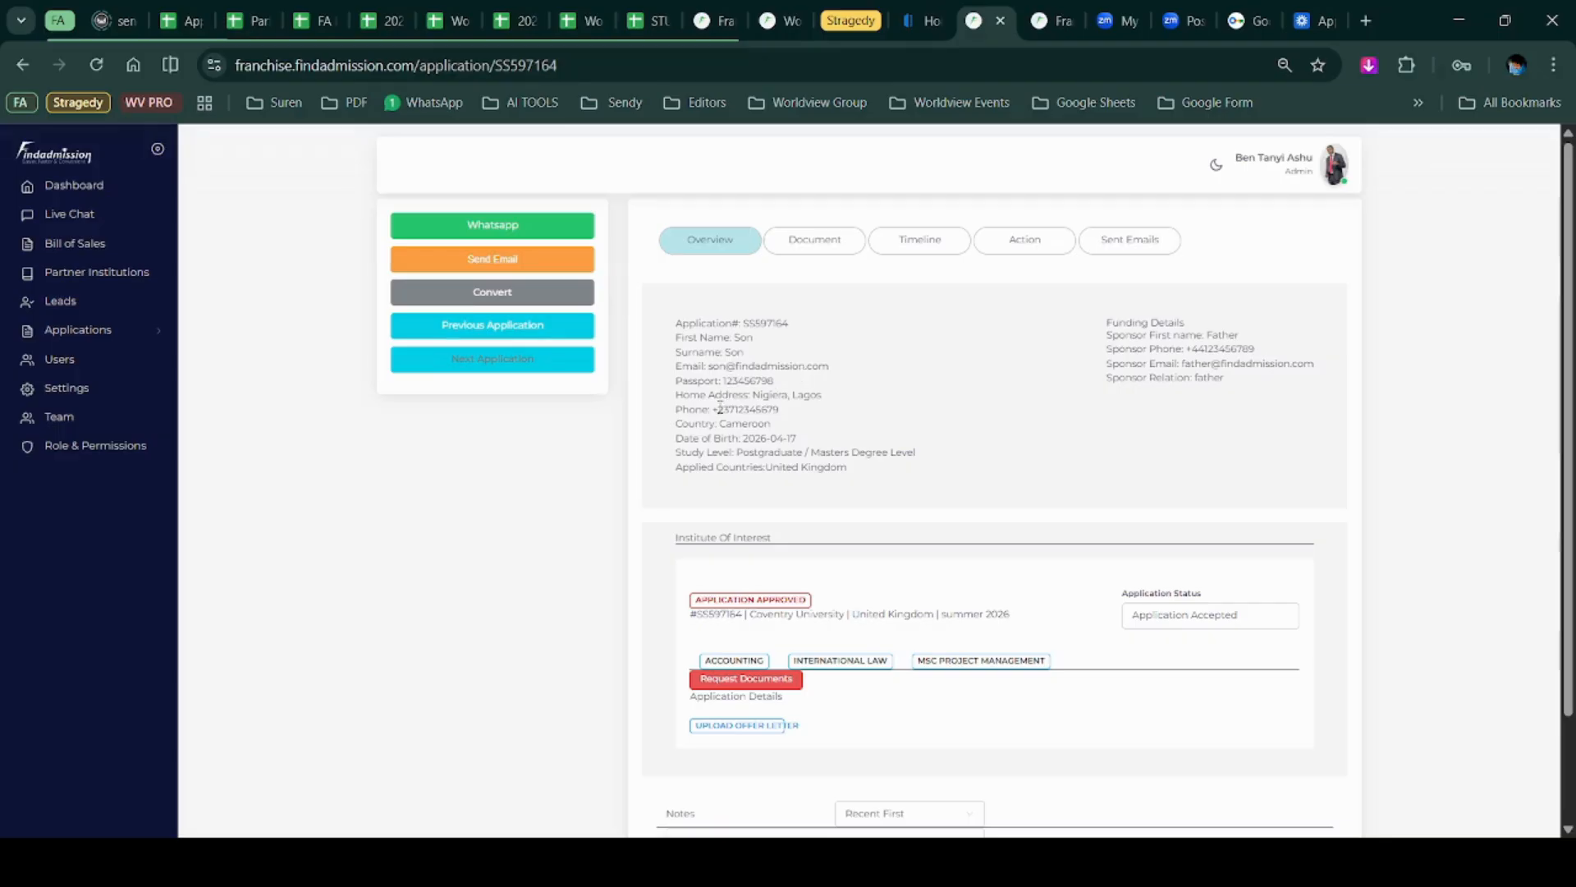
Highlight the applicant's phone, email and sponsor details, then launch a WhatsApp chat with the applicant.
double_click(677, 412)
left_click_drag(673, 367, 819, 364)
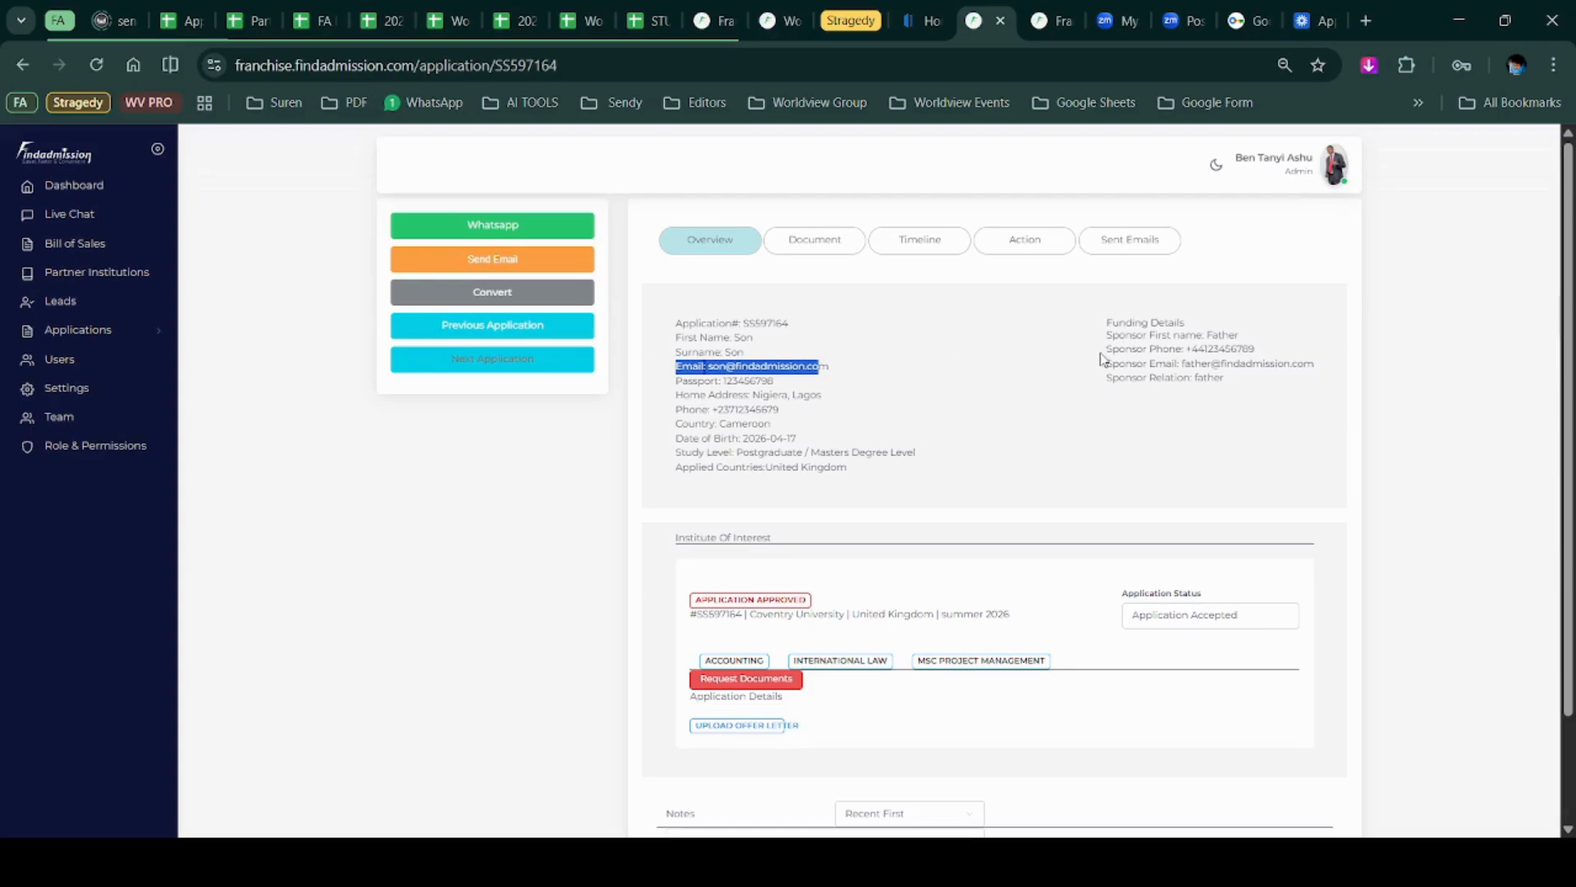
left_click_drag(1106, 349, 1292, 364)
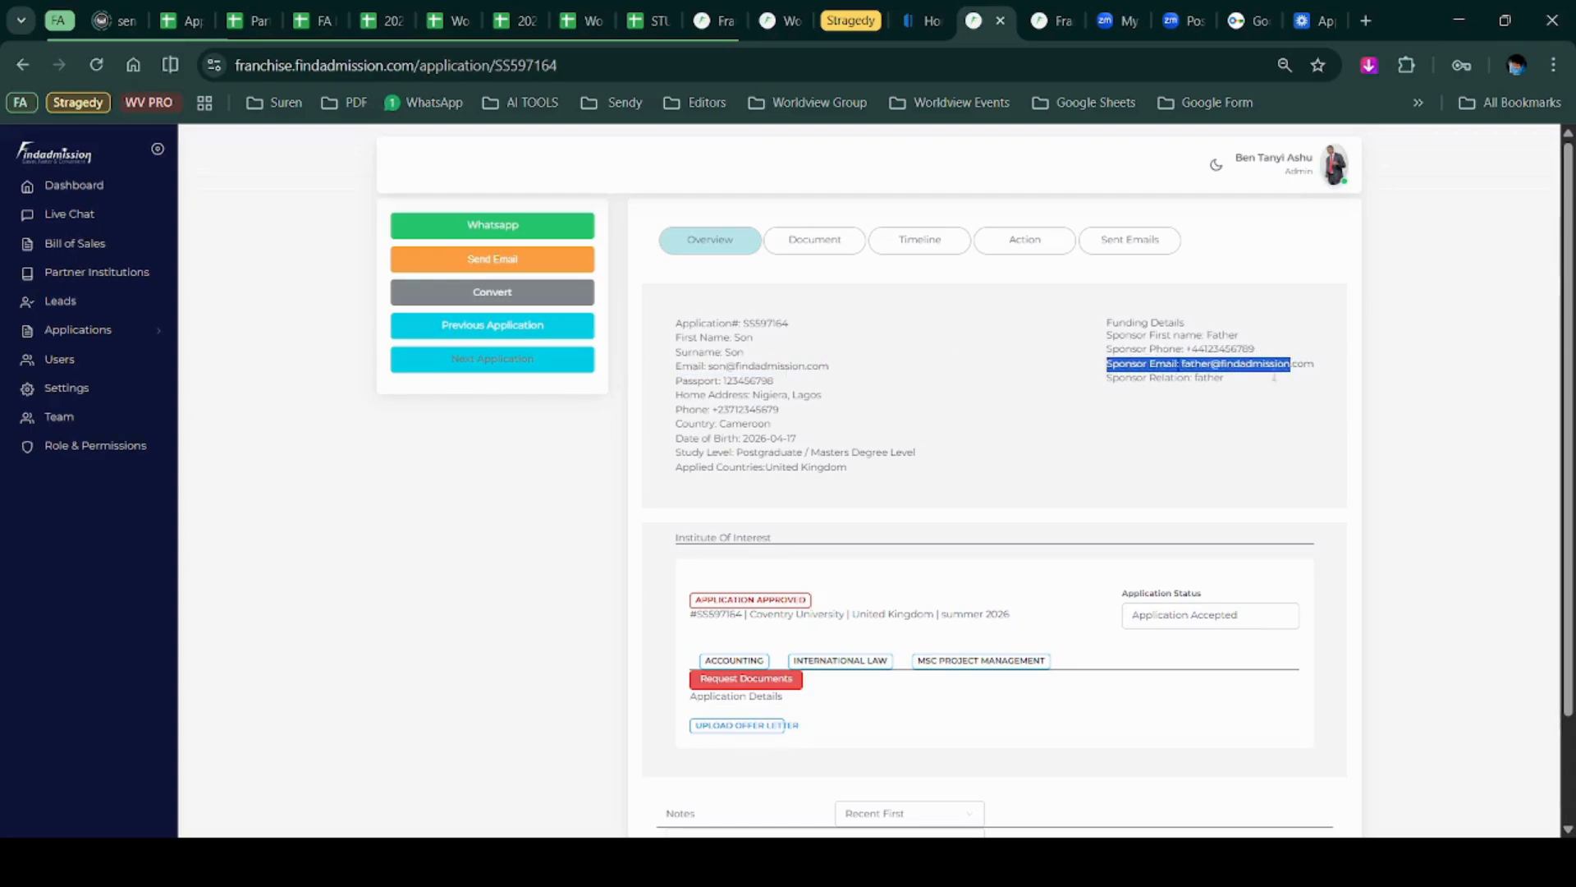
left_click(498, 230)
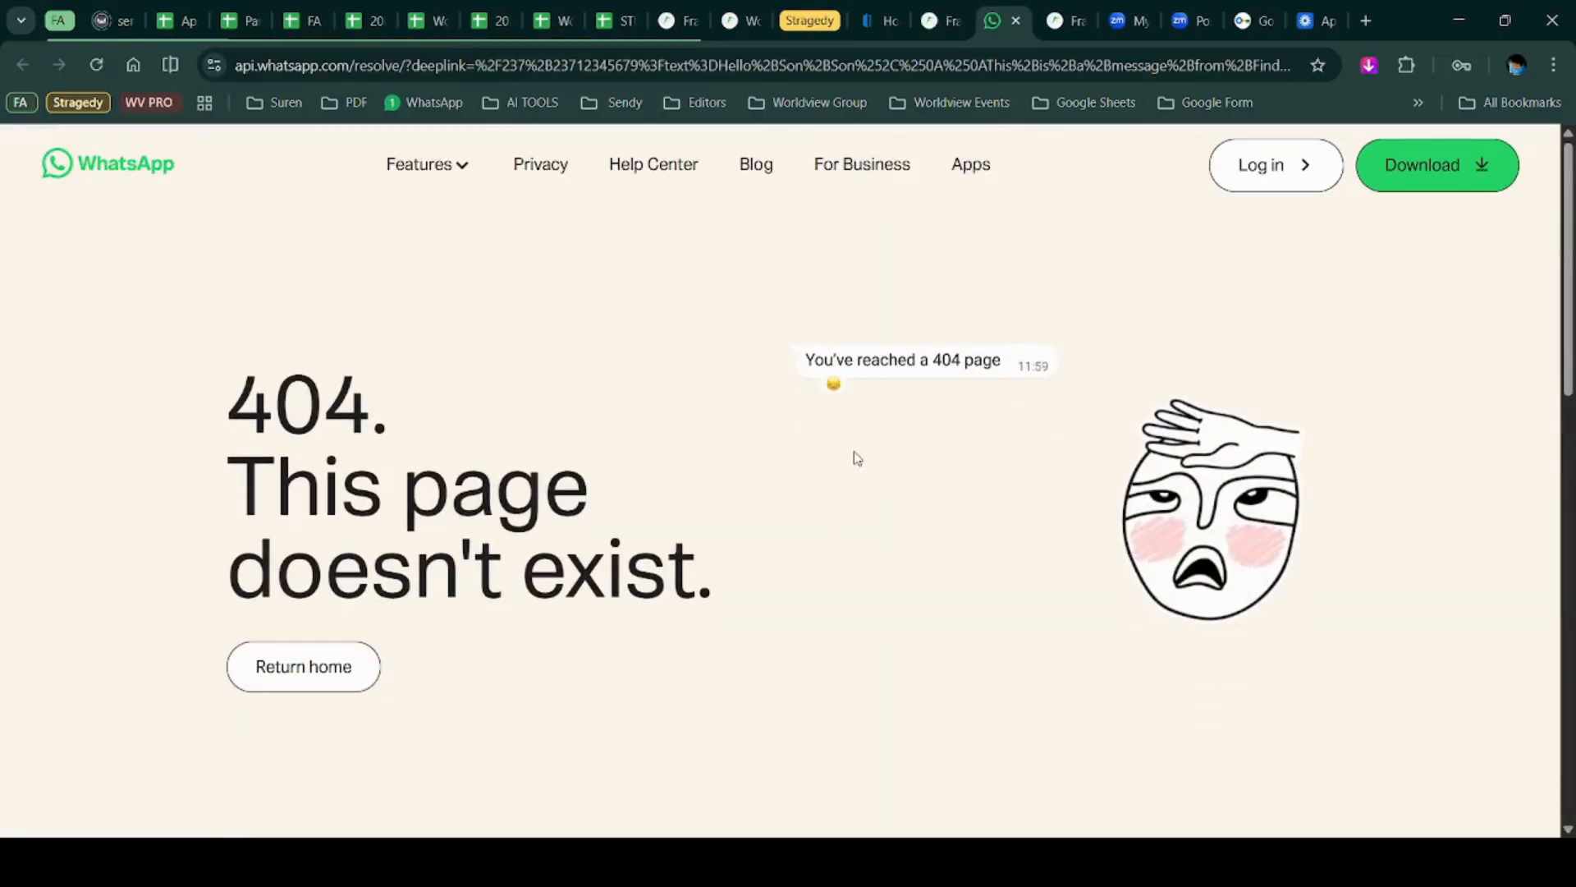
Leave the WhatsApp 404 page, retry the WhatsApp link, and return to the portal tab.
left_click(317, 657)
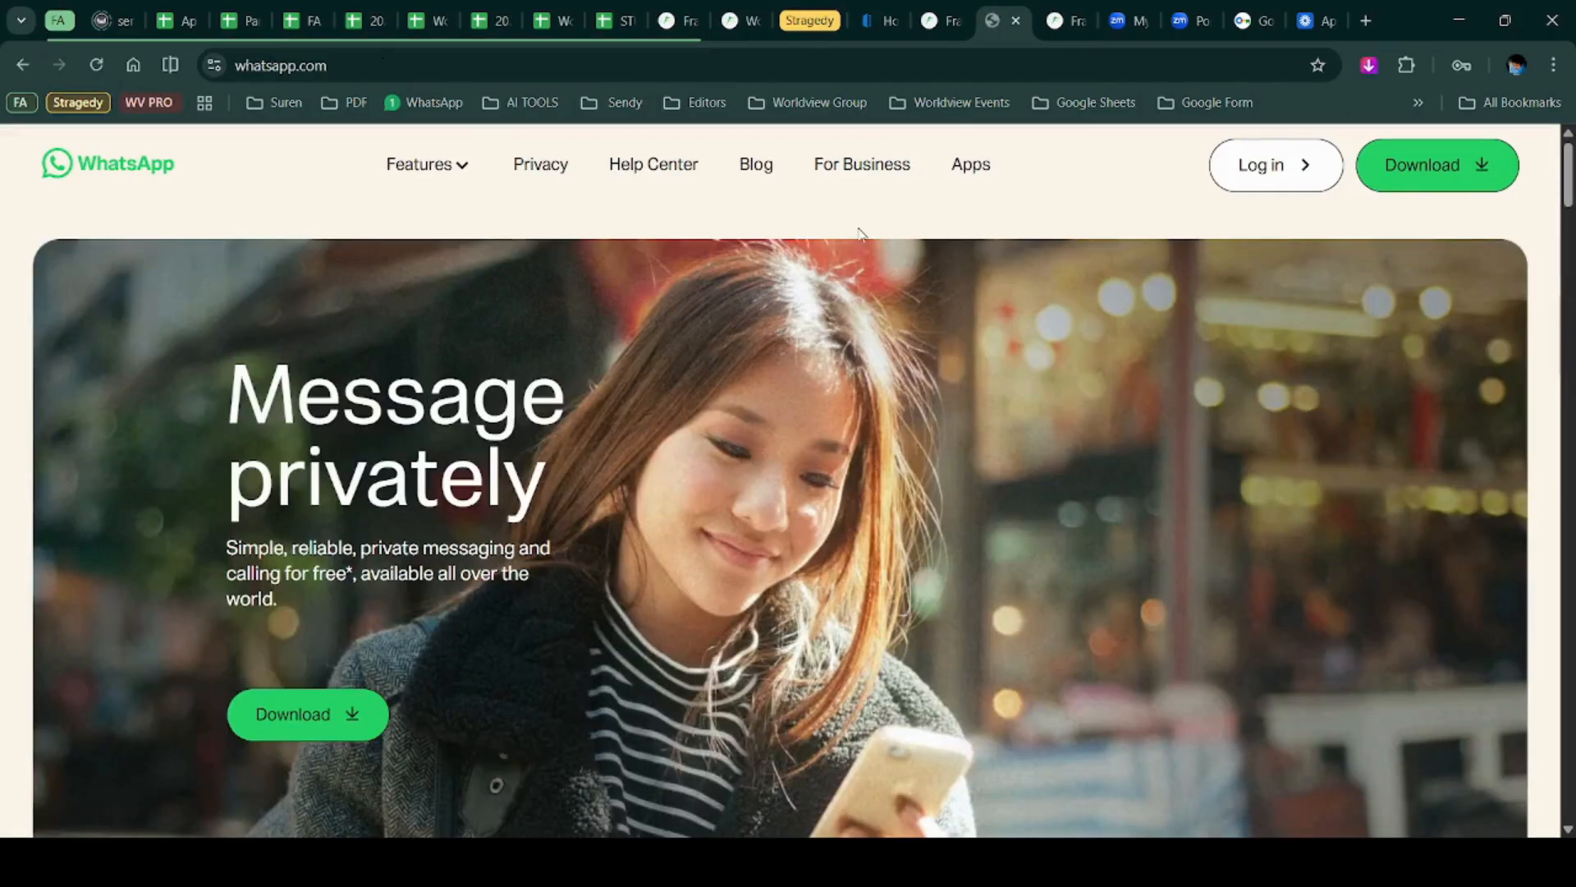
left_click(928, 31)
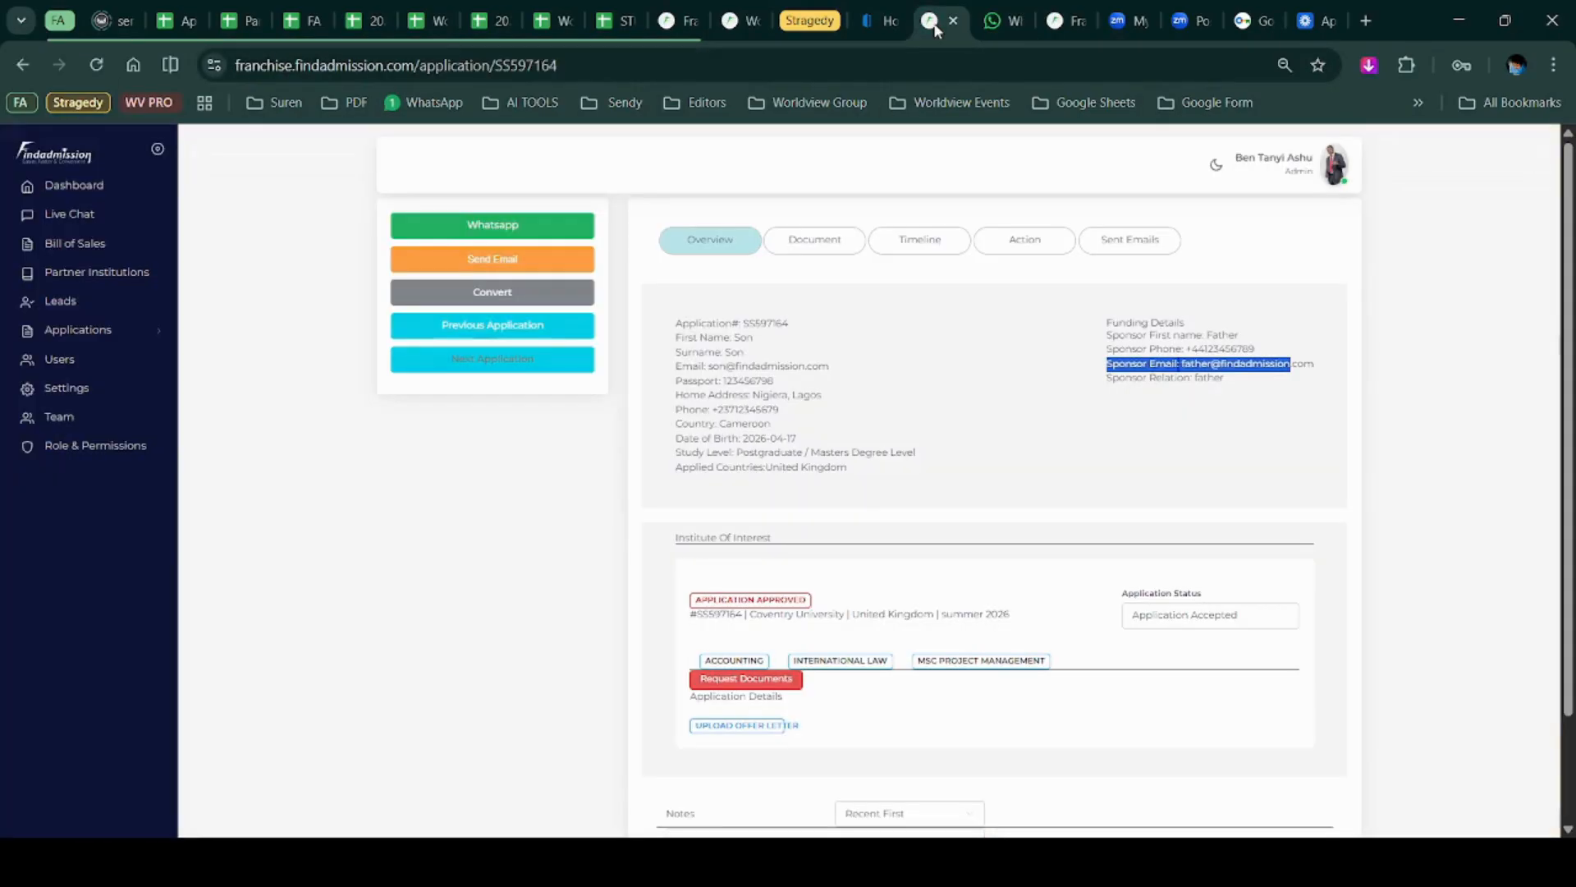
left_click(460, 226)
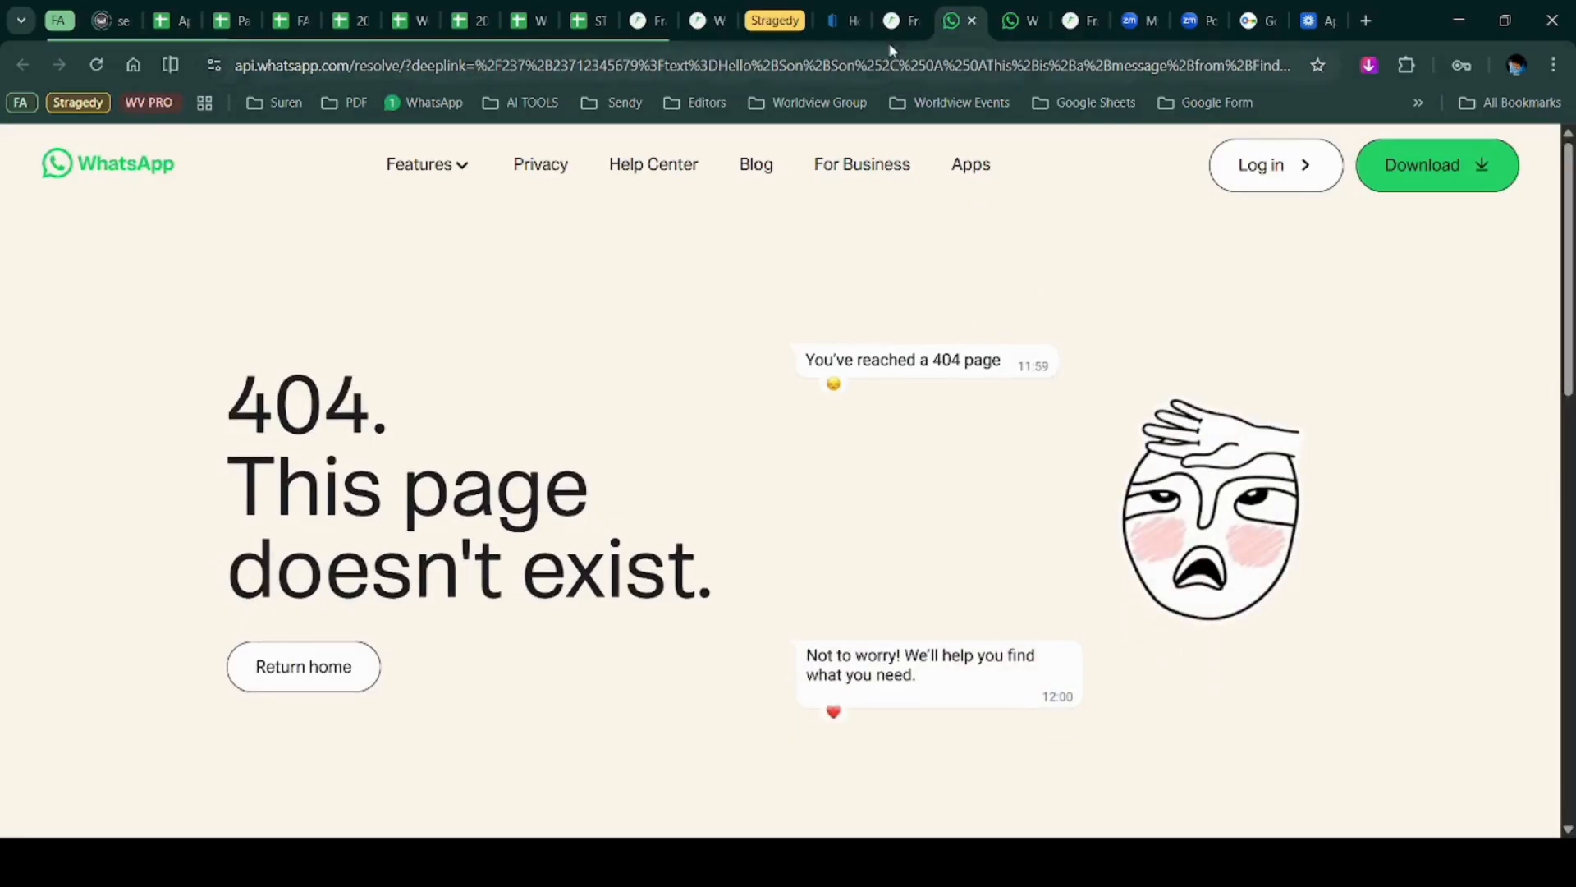
left_click(897, 20)
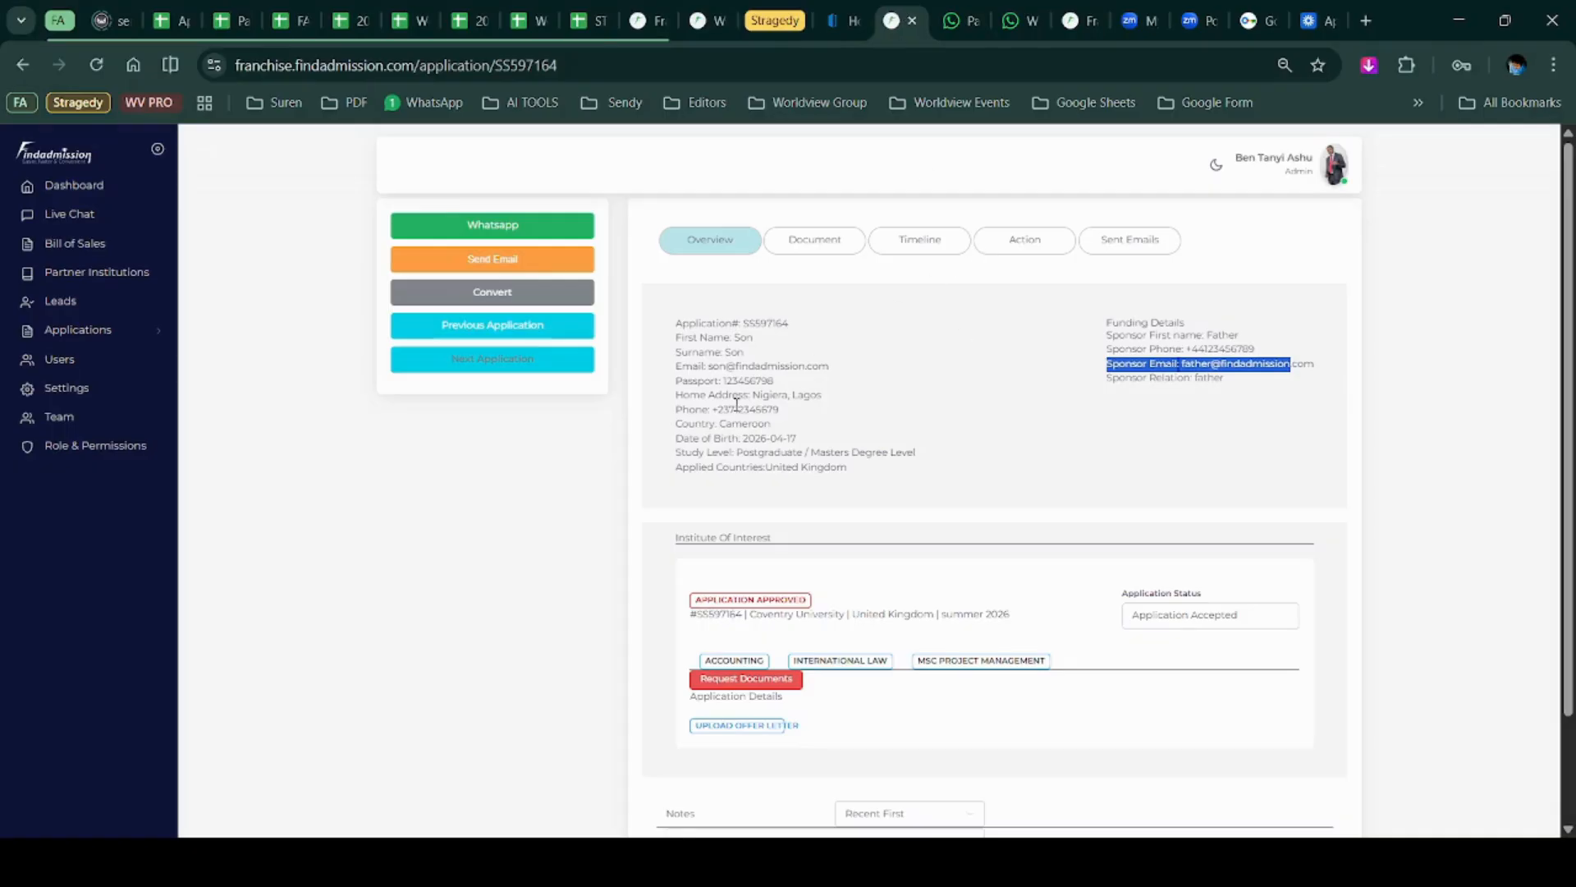
Clear the highlighted sponsor email text on the application page and expand Applications in the sidebar.
scroll(737, 404, "down", 2)
scroll(737, 404, "up", 2)
scroll(736, 404, "down", 2)
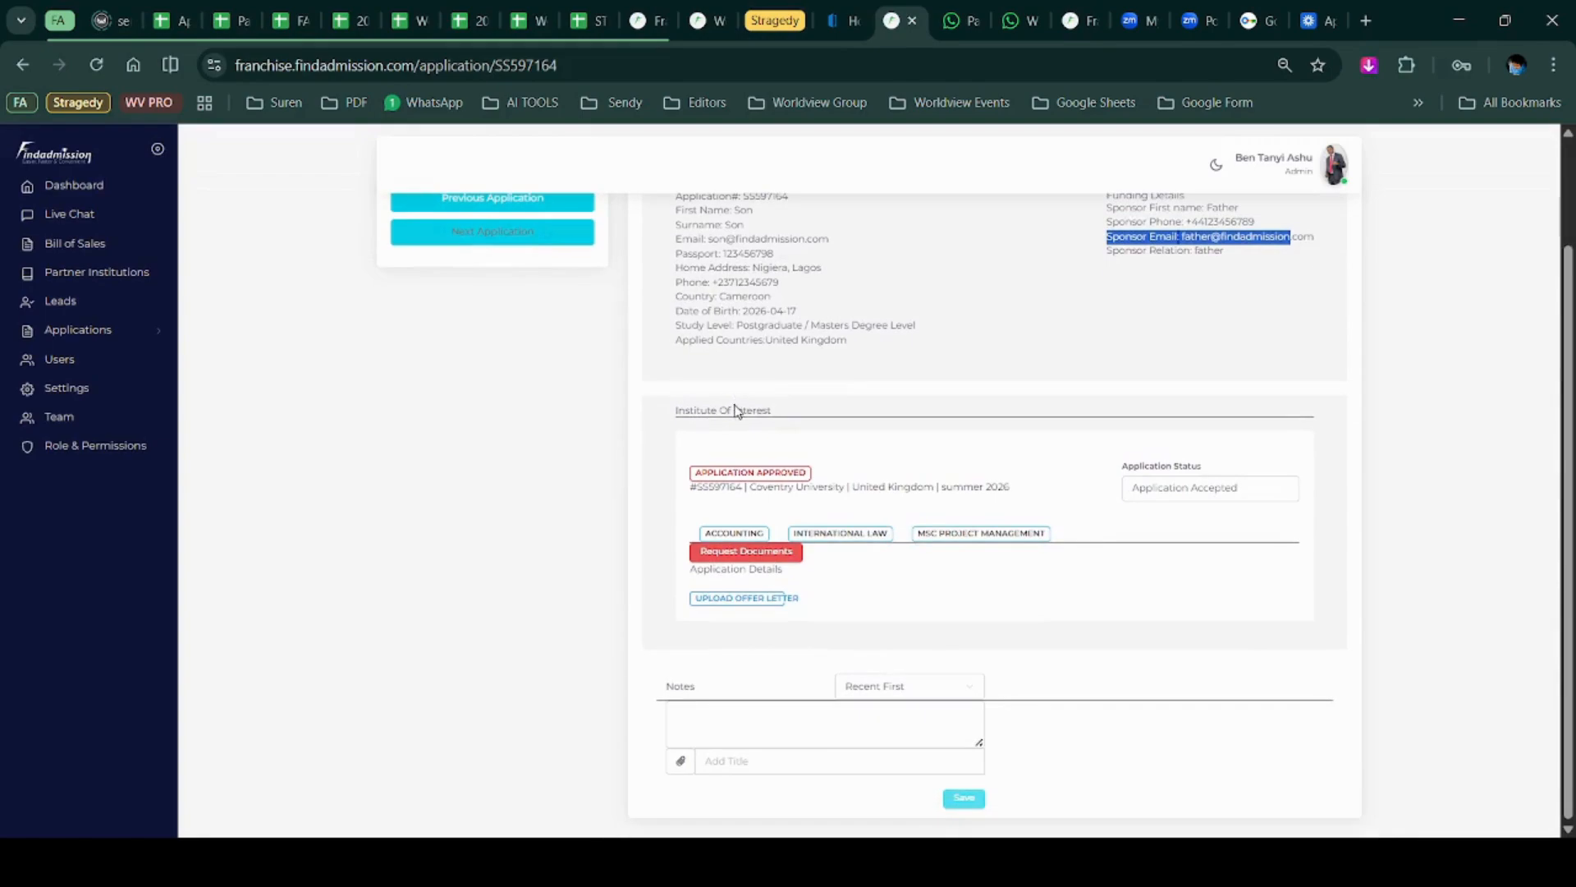
left_click(968, 794)
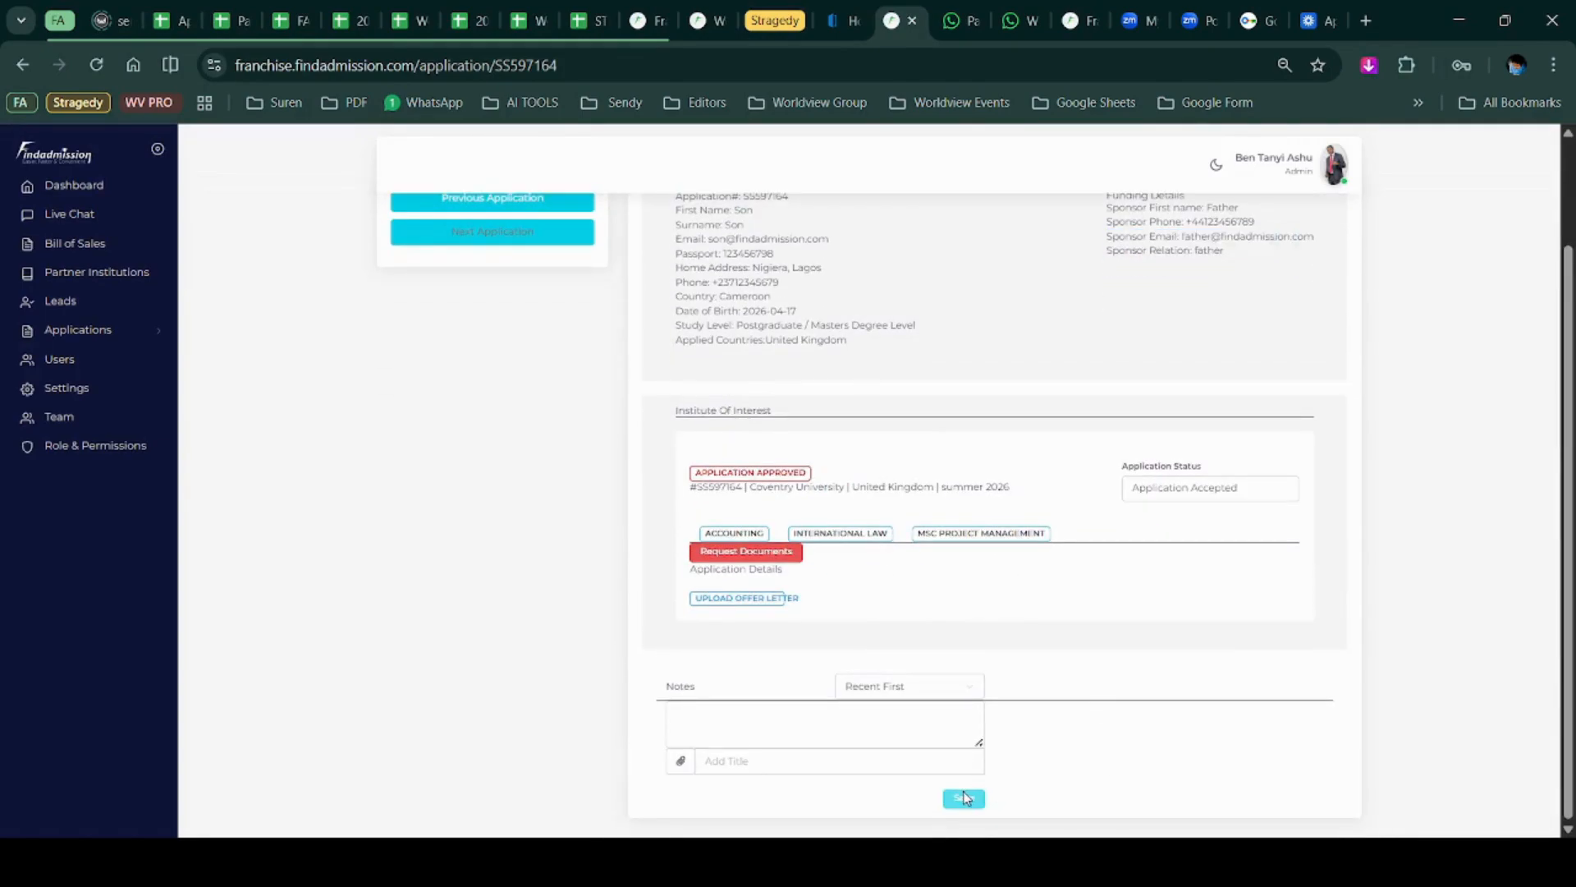
scroll(769, 463, "up", 2)
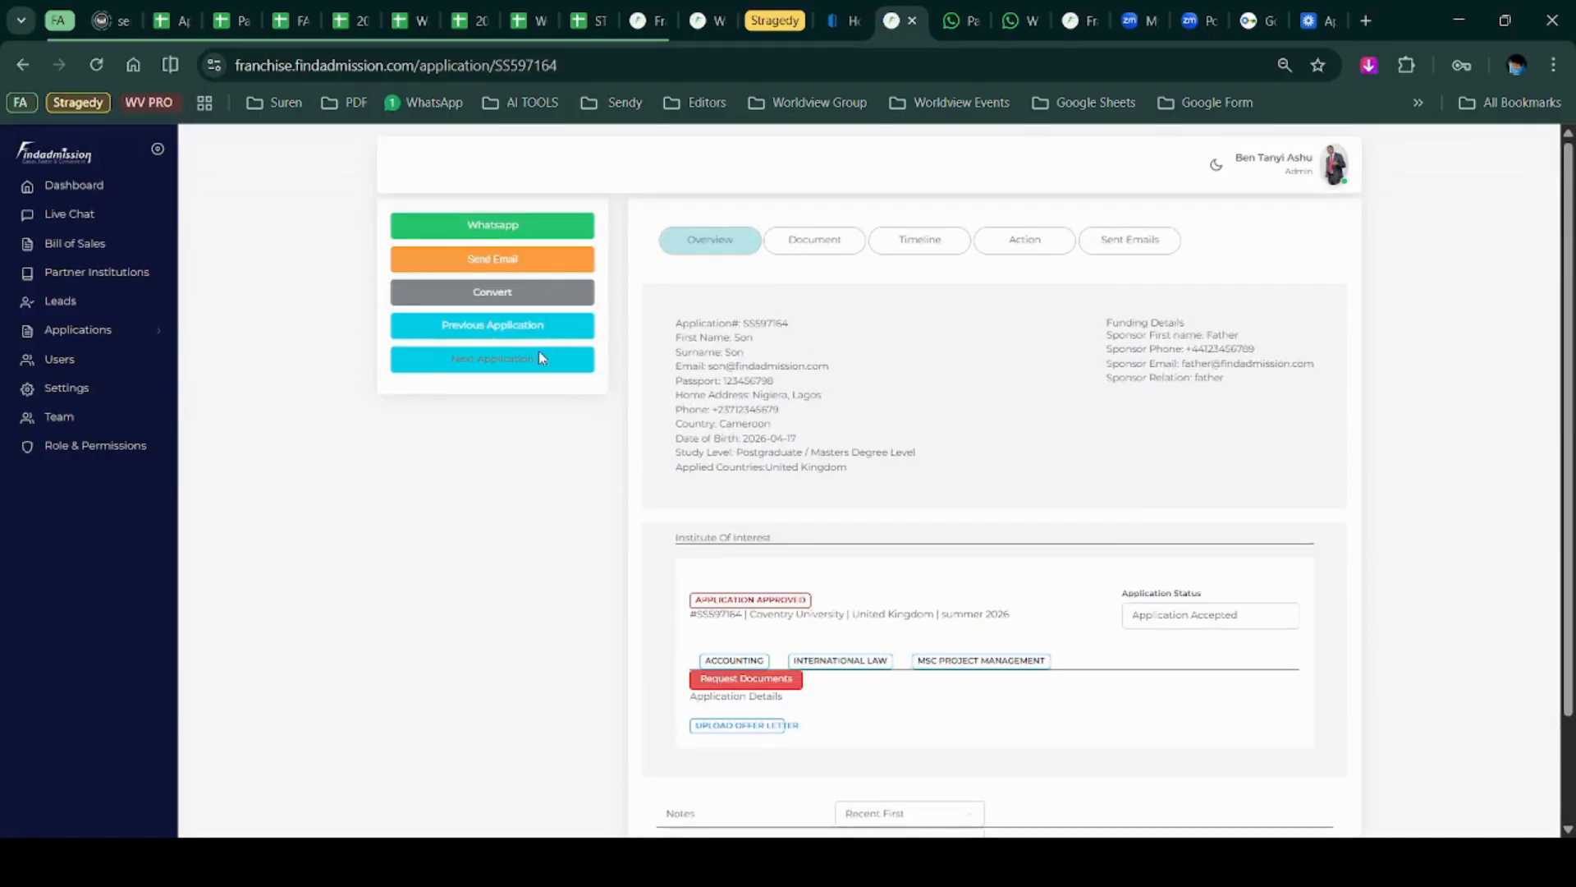
left_click(69, 335)
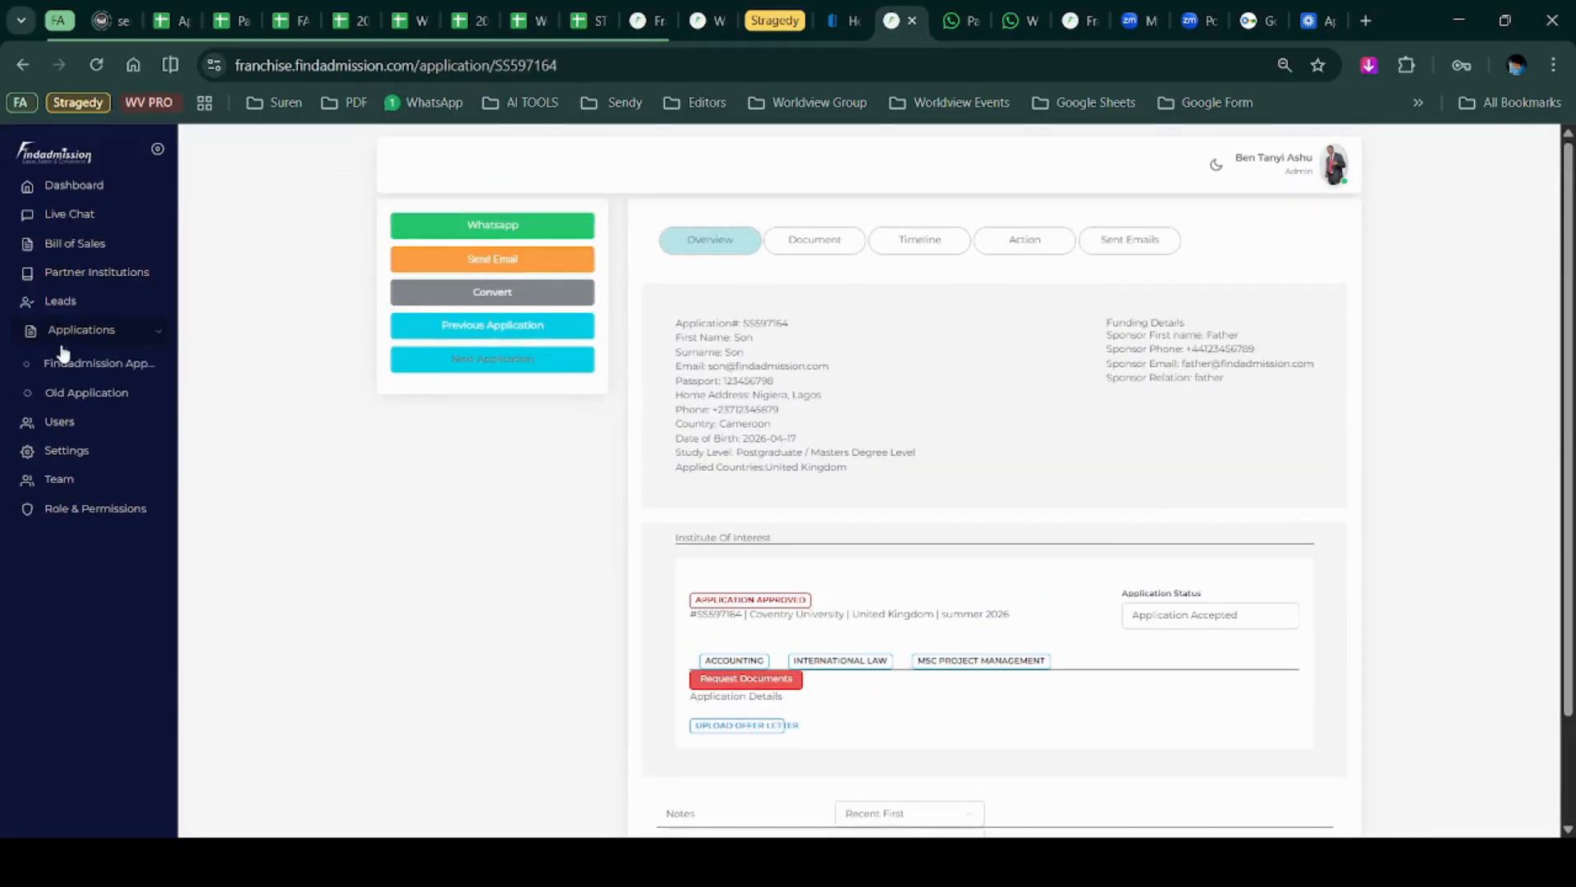
Filter Findadmission Applications by status Application Accepted, showing two entries including Coventry University.
left_click(61, 362)
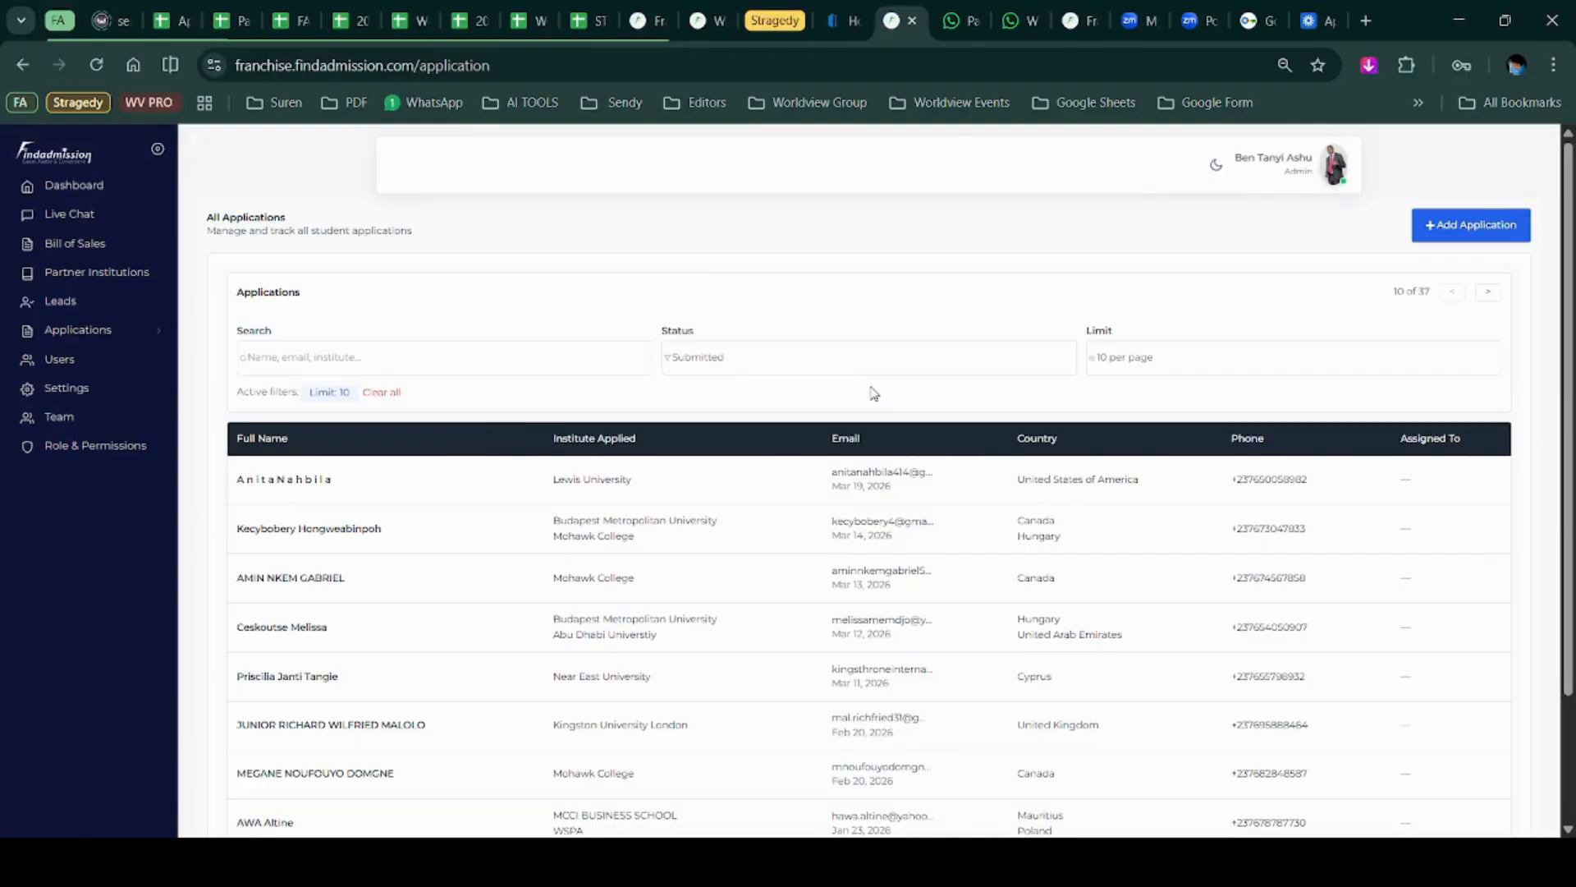
left_click(883, 353)
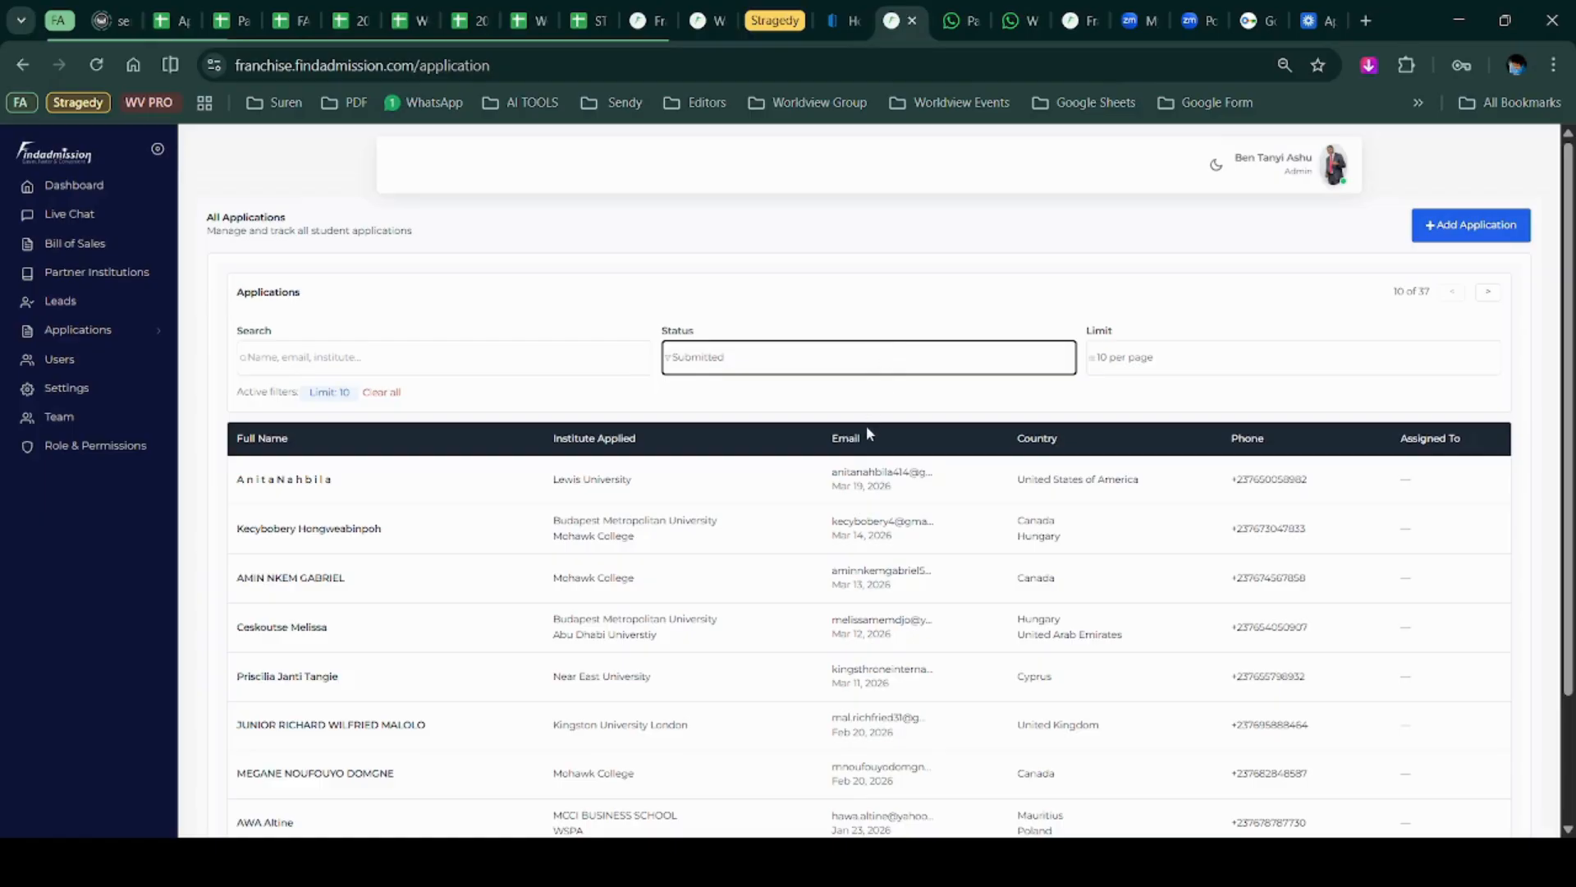
left_click(834, 517)
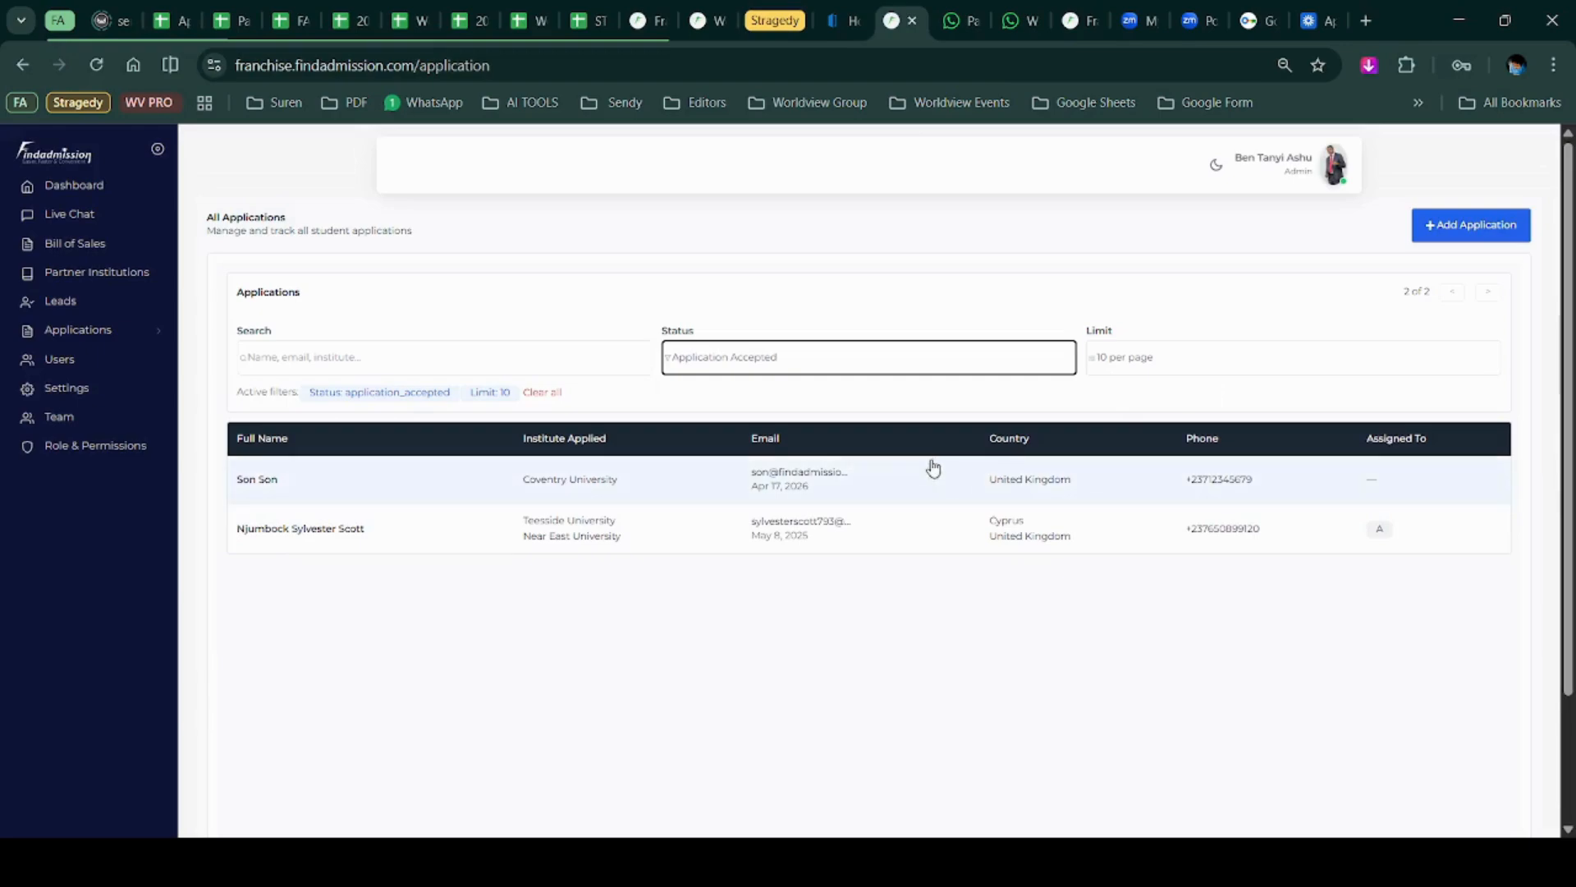
scroll(616, 622, "down", 2)
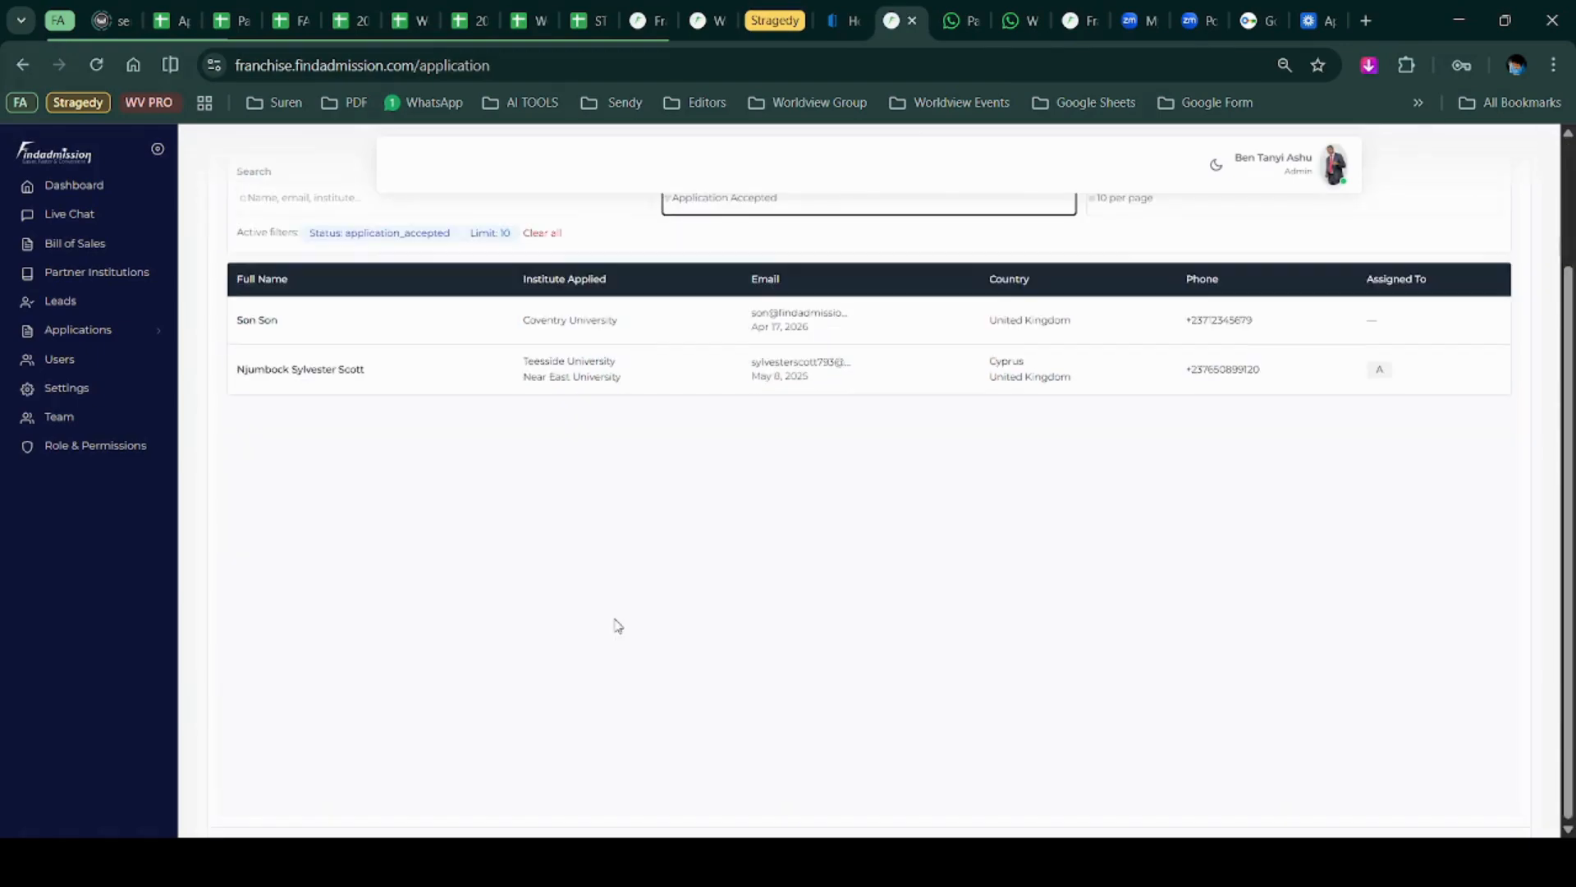
scroll(613, 604, "up", 2)
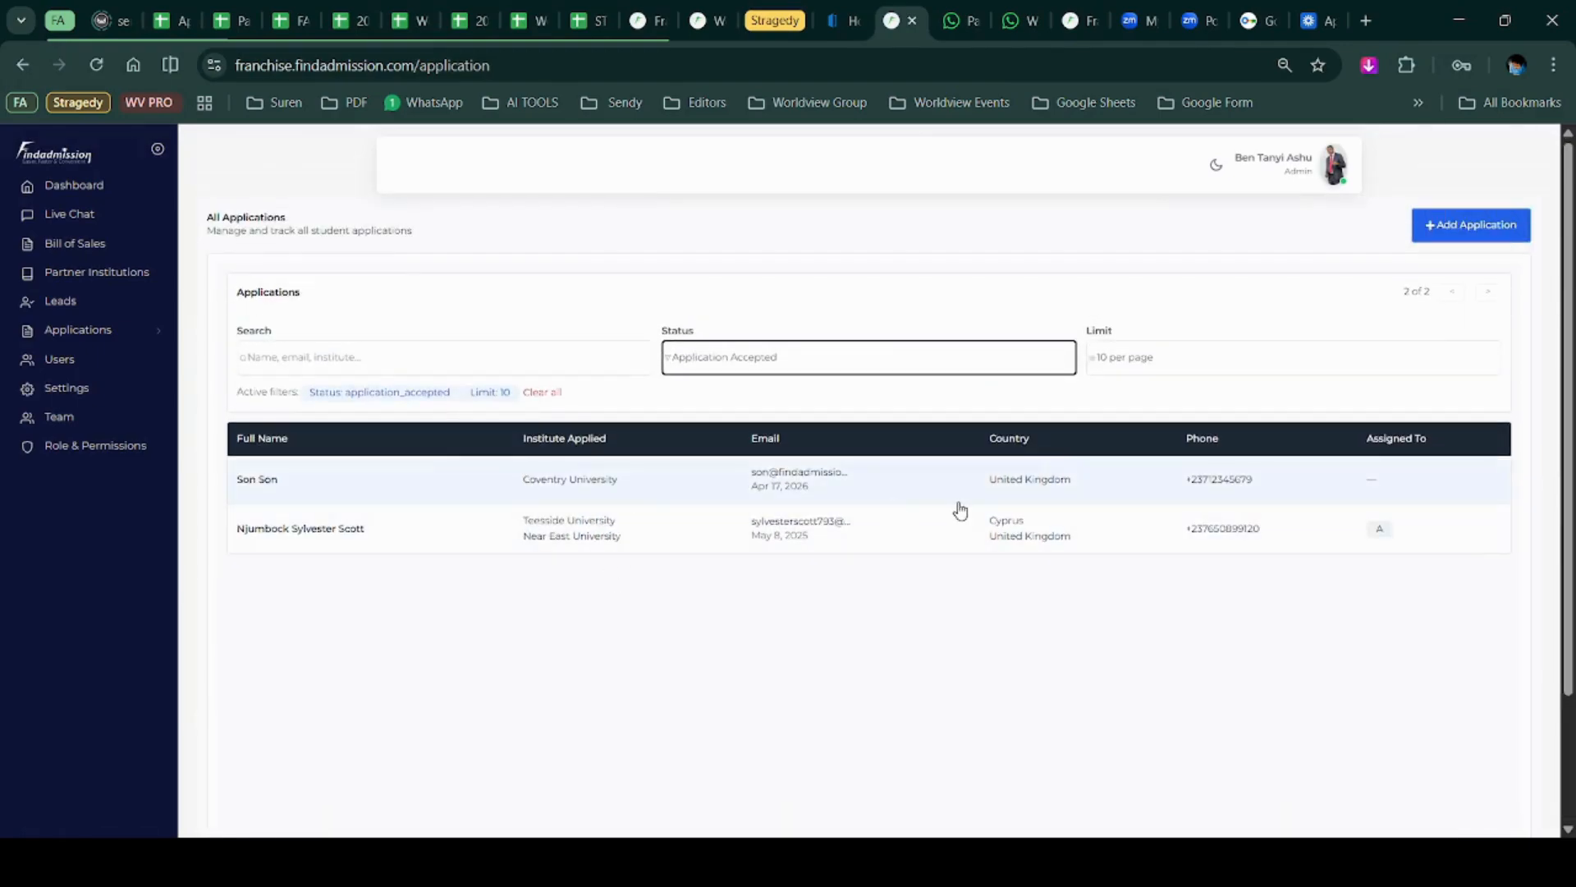
Search Partner Institutions with Country set to United Kingdom and open Coventry University's details.
left_click(101, 278)
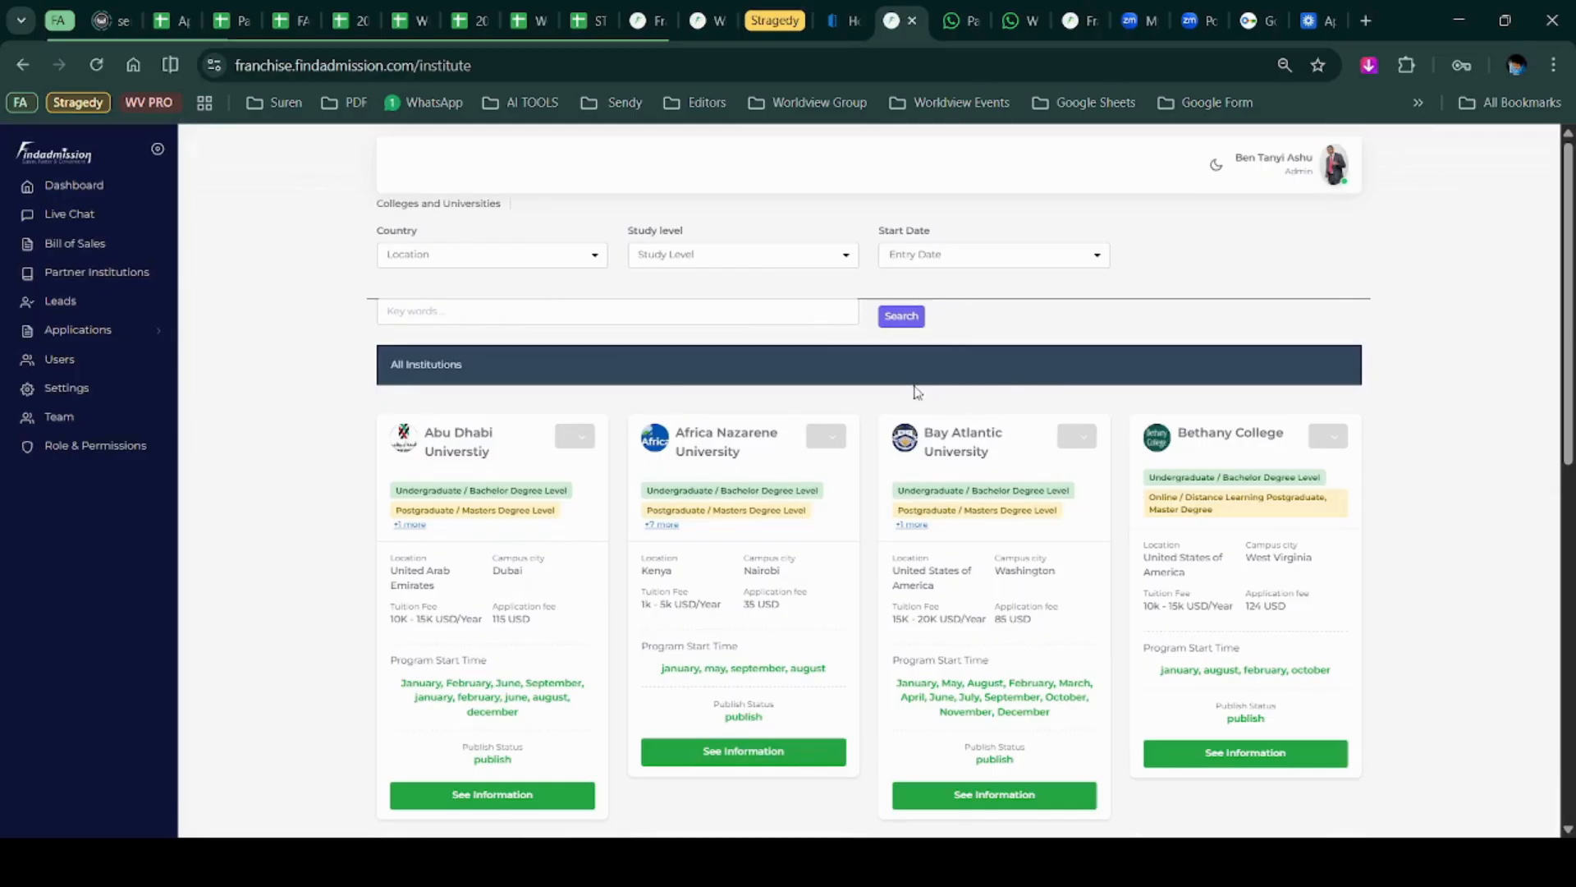
left_click(553, 260)
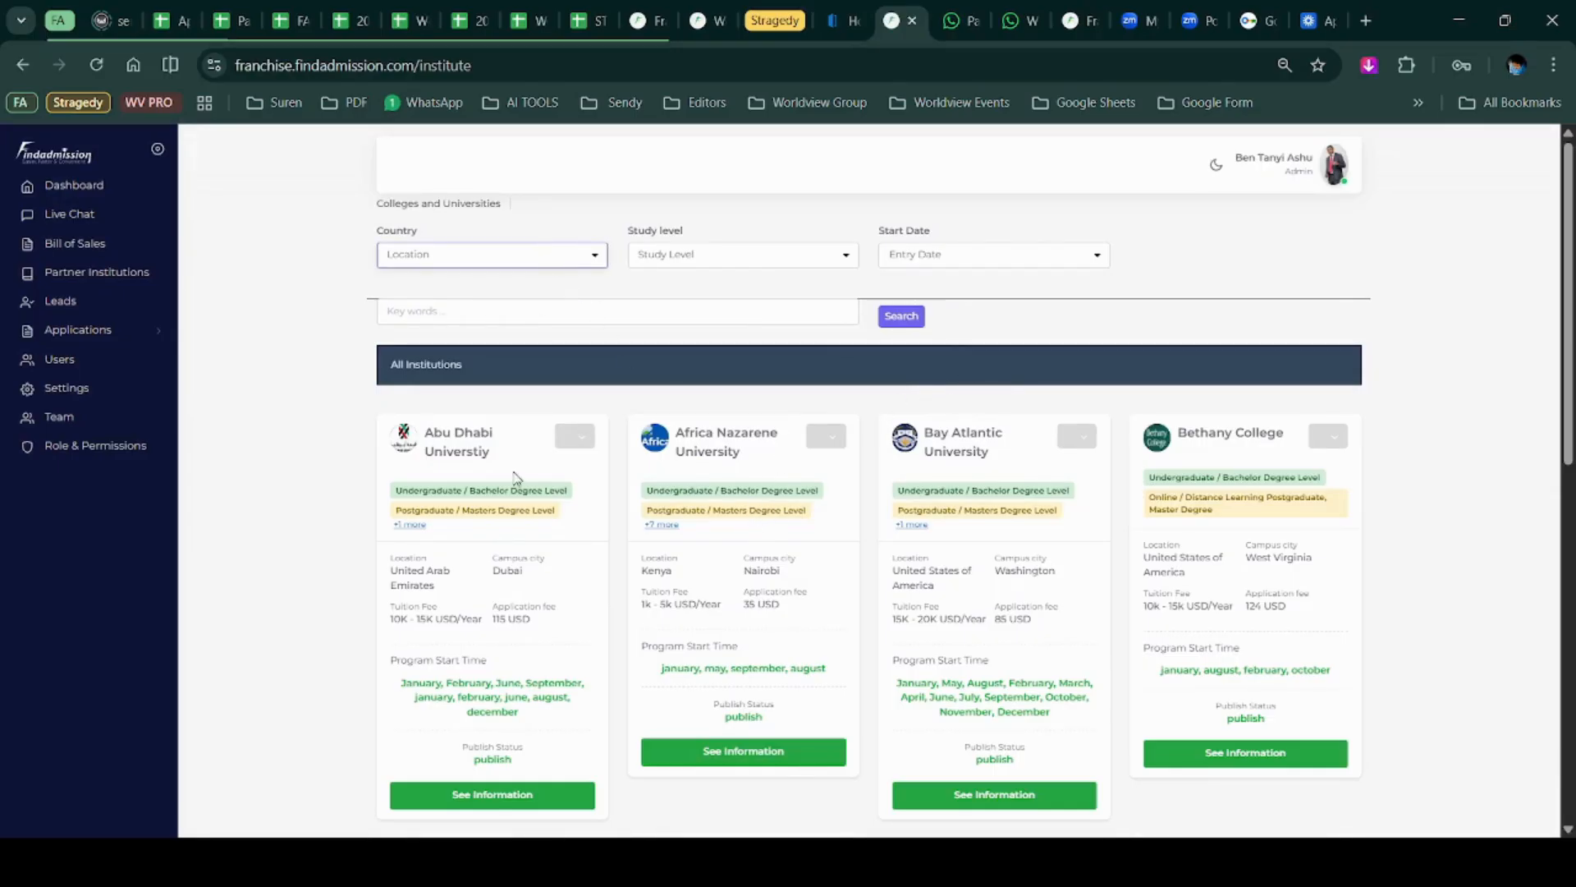
left_click(494, 641)
left_click(518, 332)
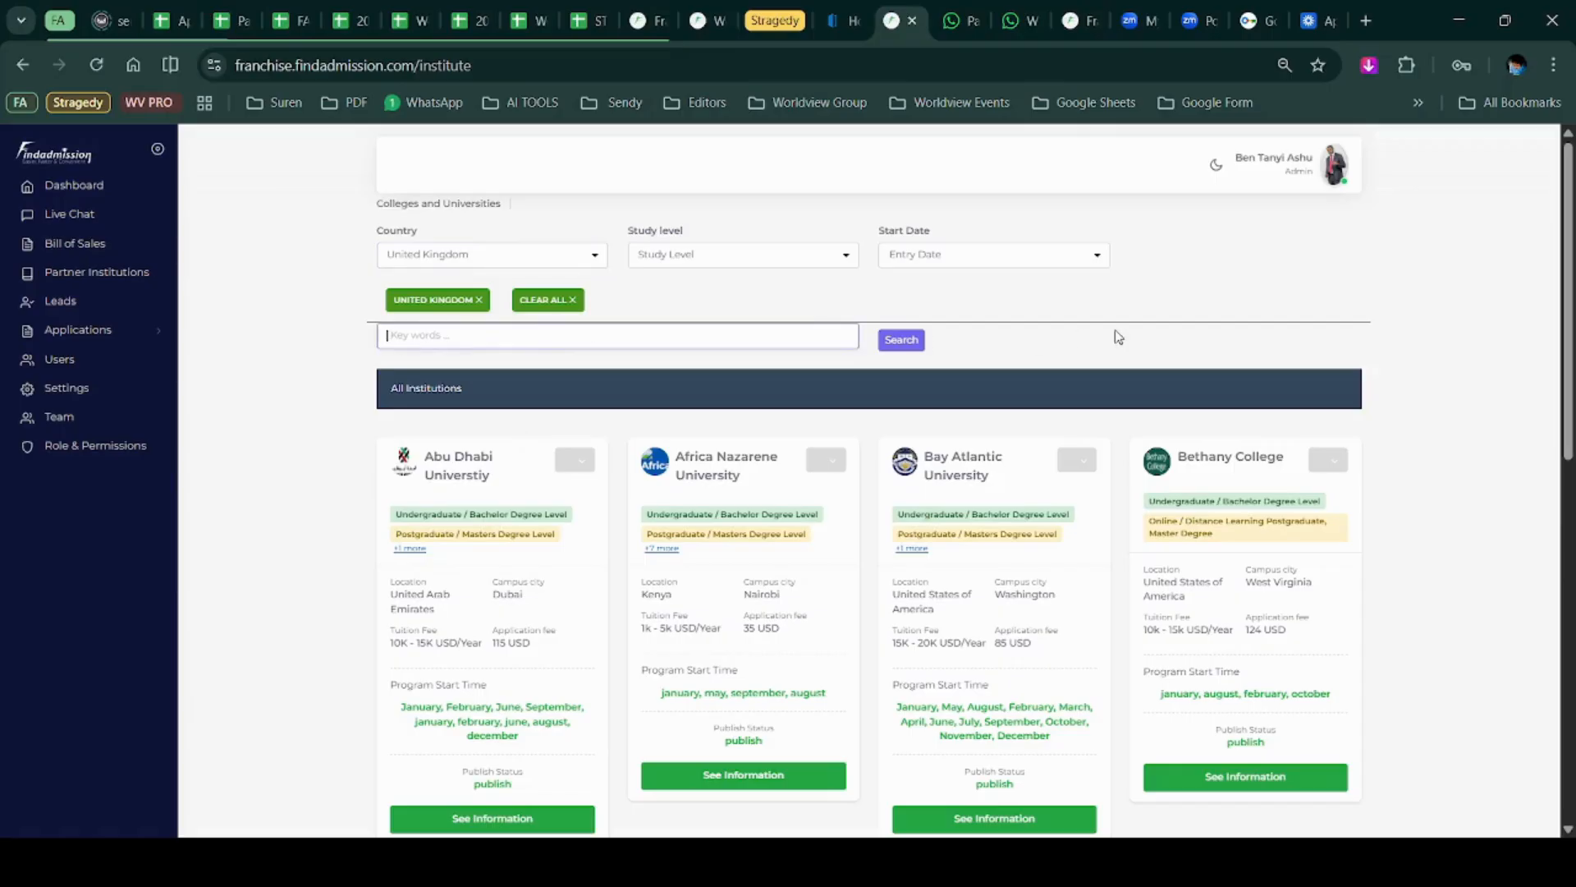
left_click(901, 339)
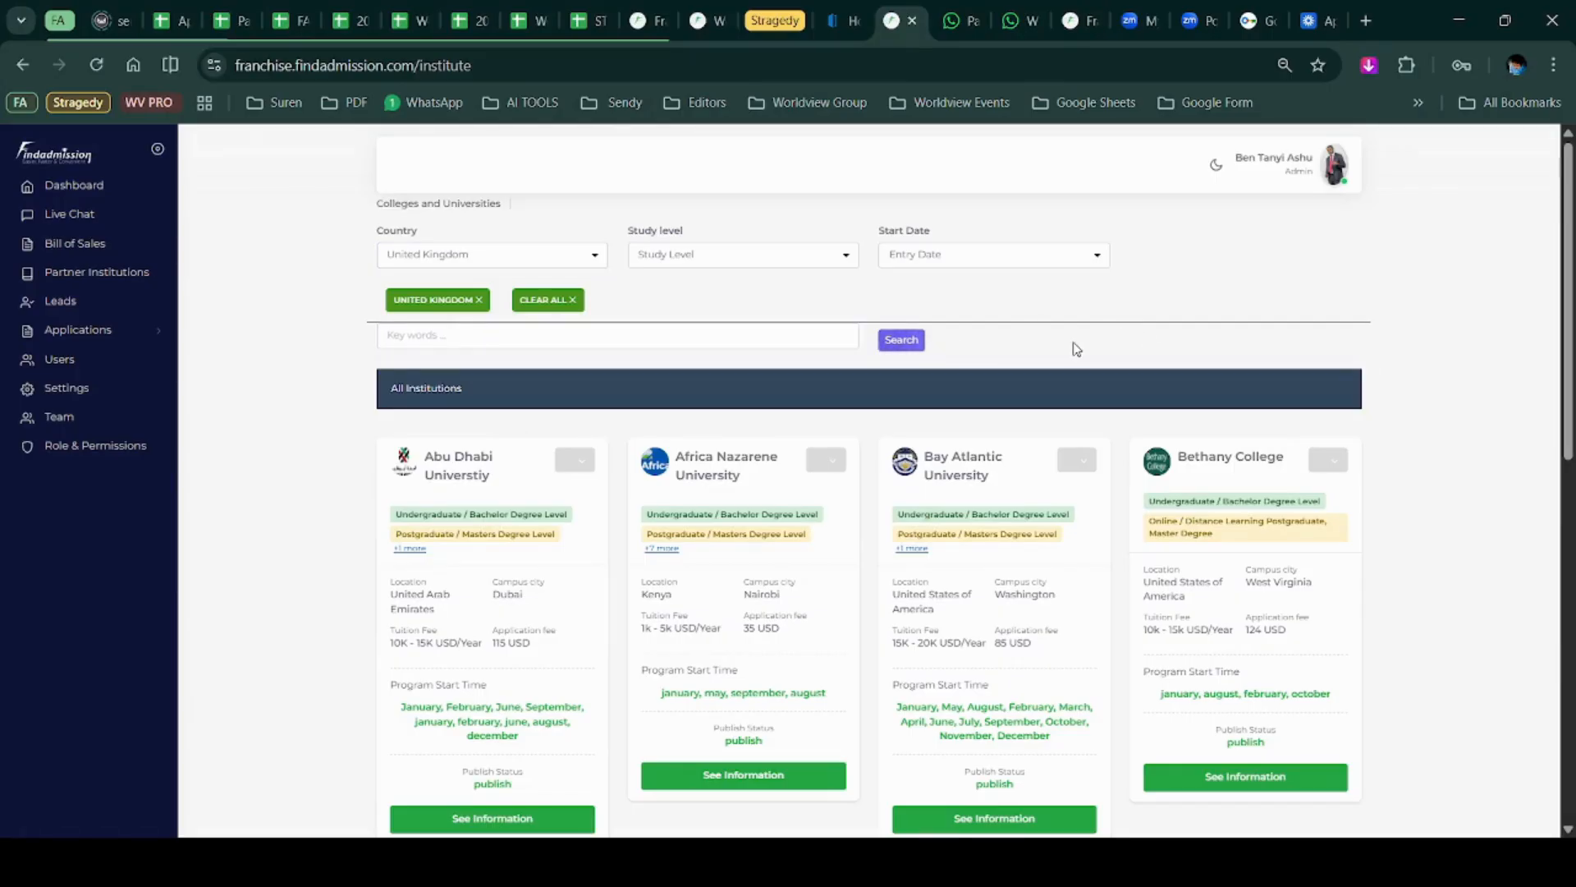
scroll(1071, 351, "down", 1)
scroll(1072, 350, "down", 5)
scroll(734, 411, "up", 5)
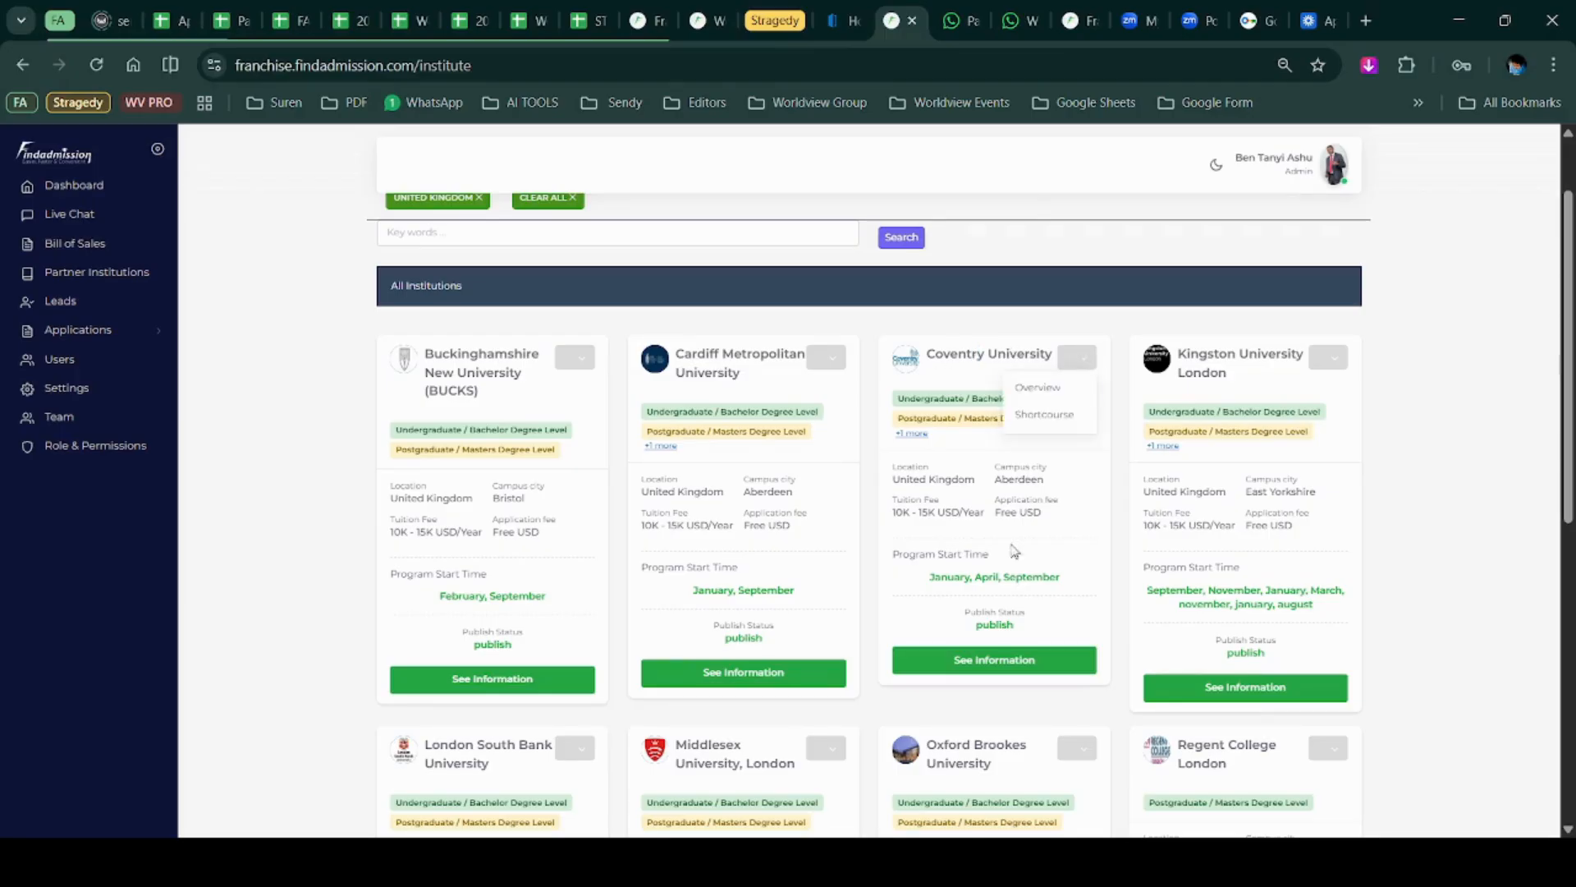
left_click(1006, 662)
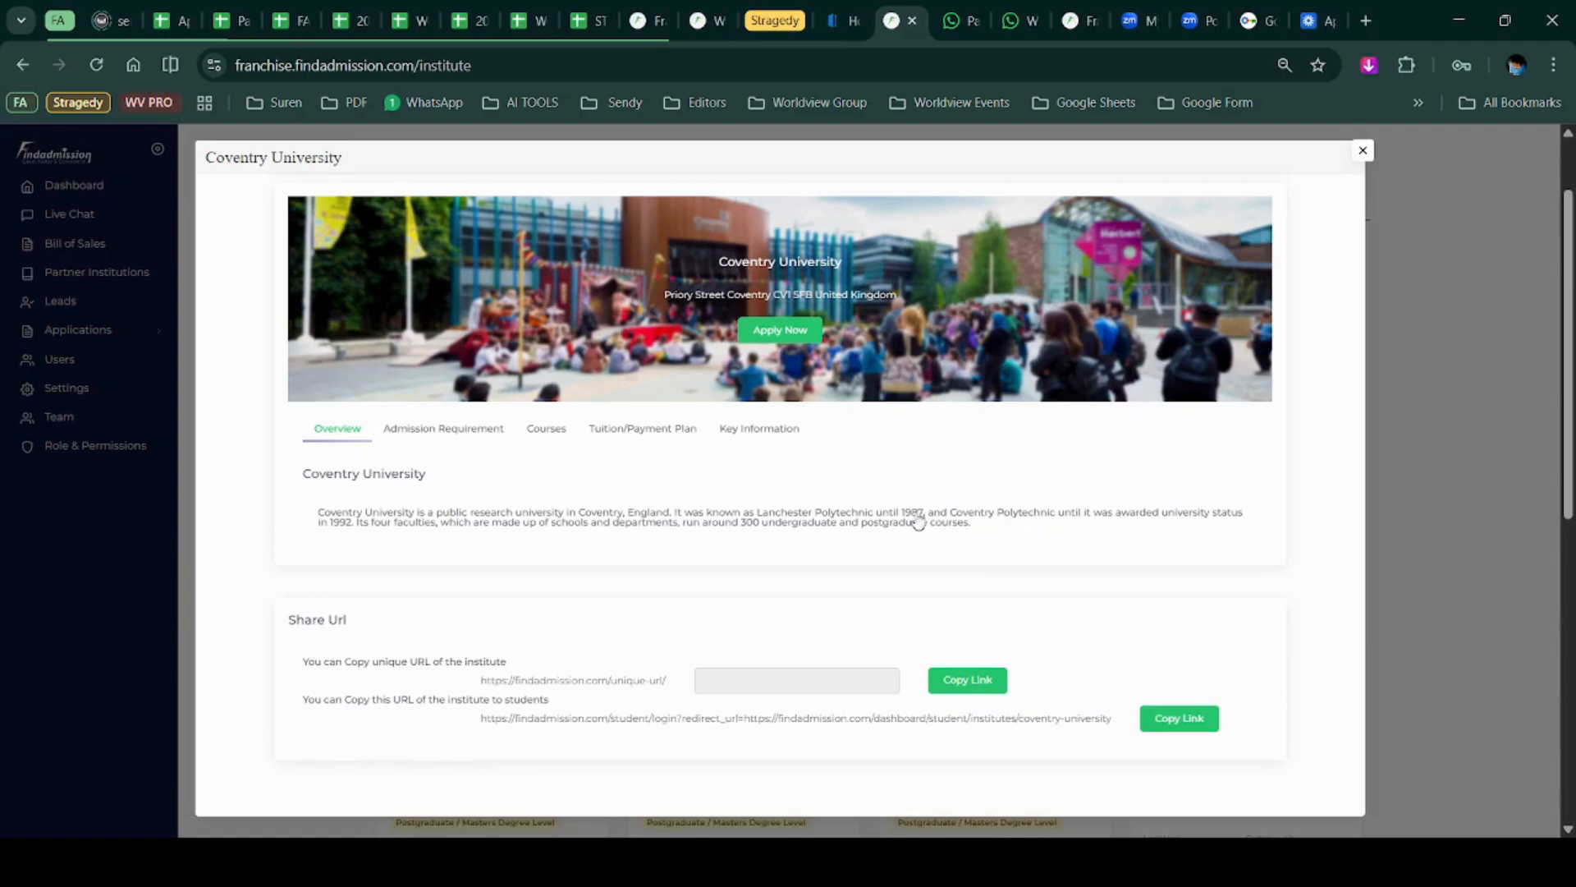
View Coventry University's undergraduate and postgraduate admission requirements.
left_click(458, 430)
left_click(509, 497)
left_click(510, 547)
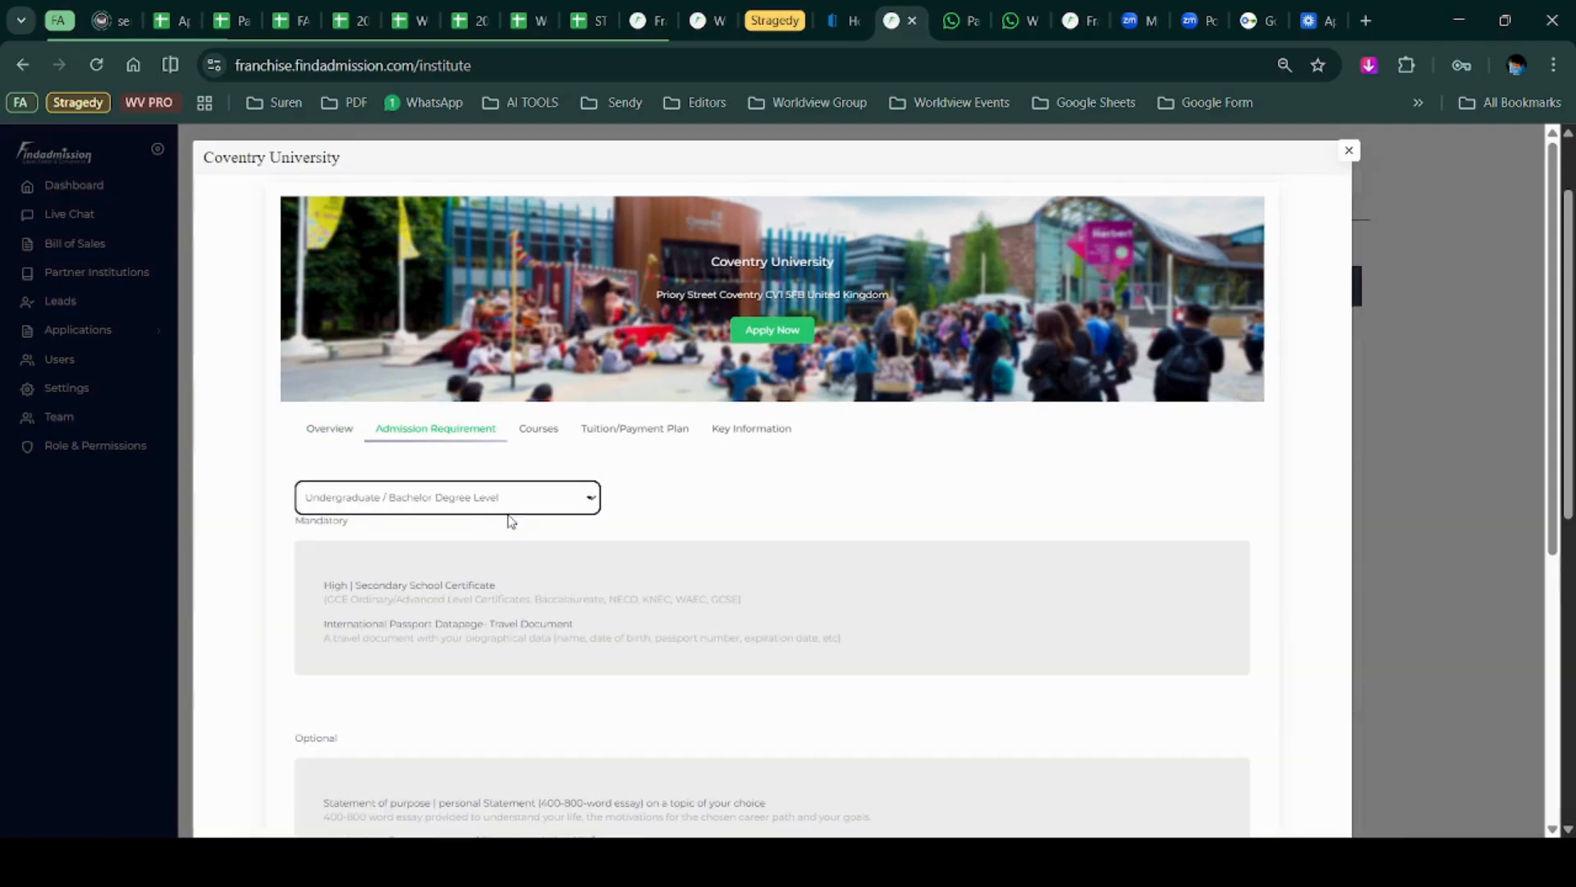
left_click(504, 569)
scroll(502, 570, "down", 5)
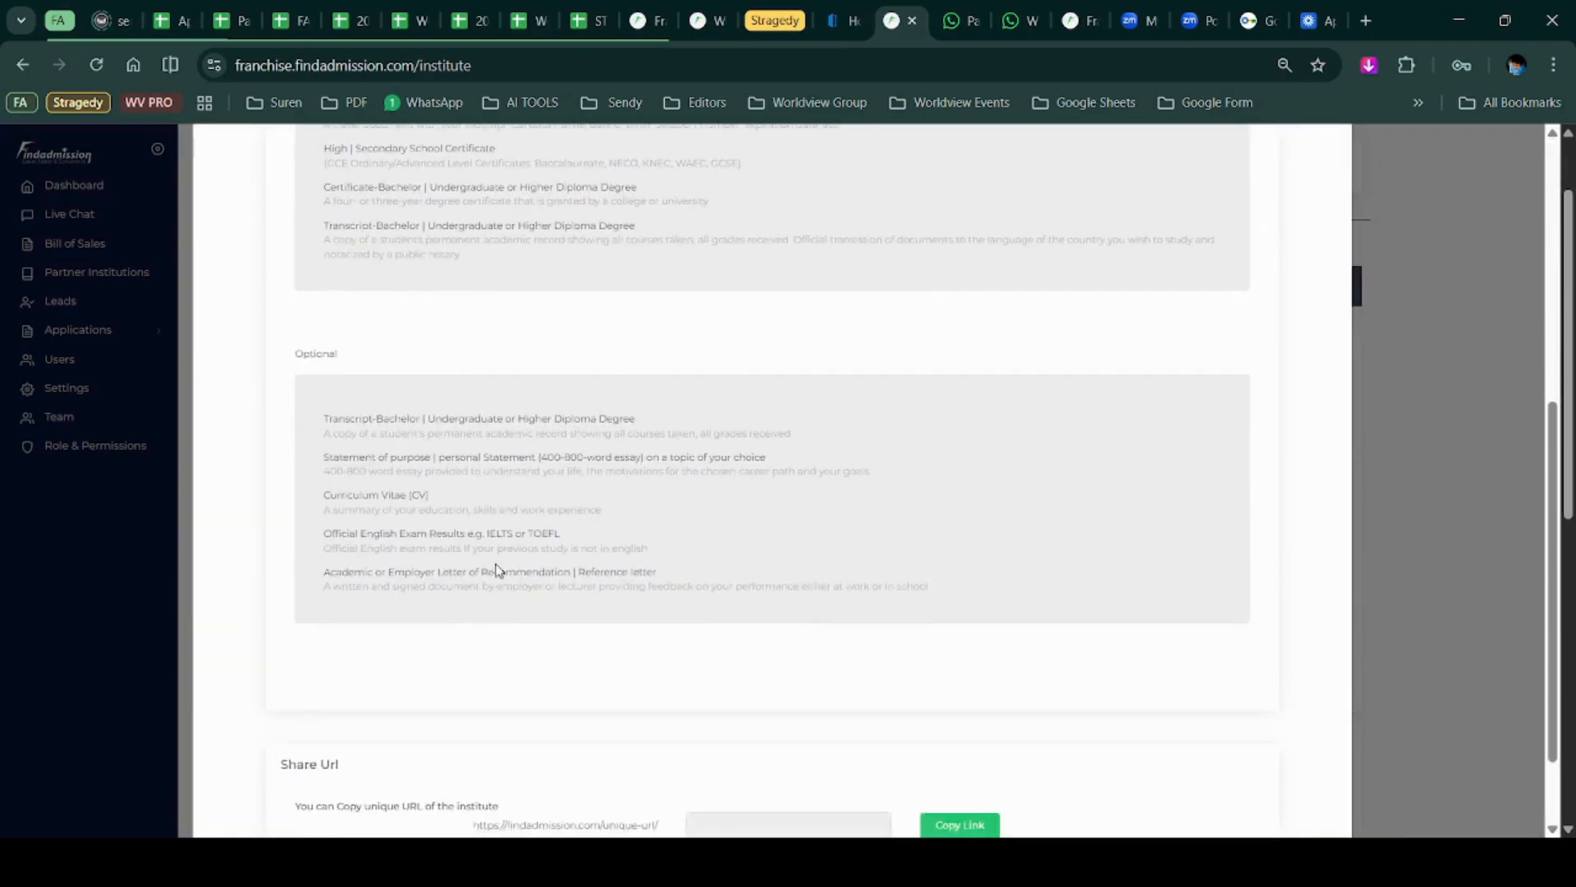
scroll(494, 564, "up", 4)
List courses by study level, expanding Language Programs, Social Sciences, Life Sciences and Arts faculties.
left_click(547, 330)
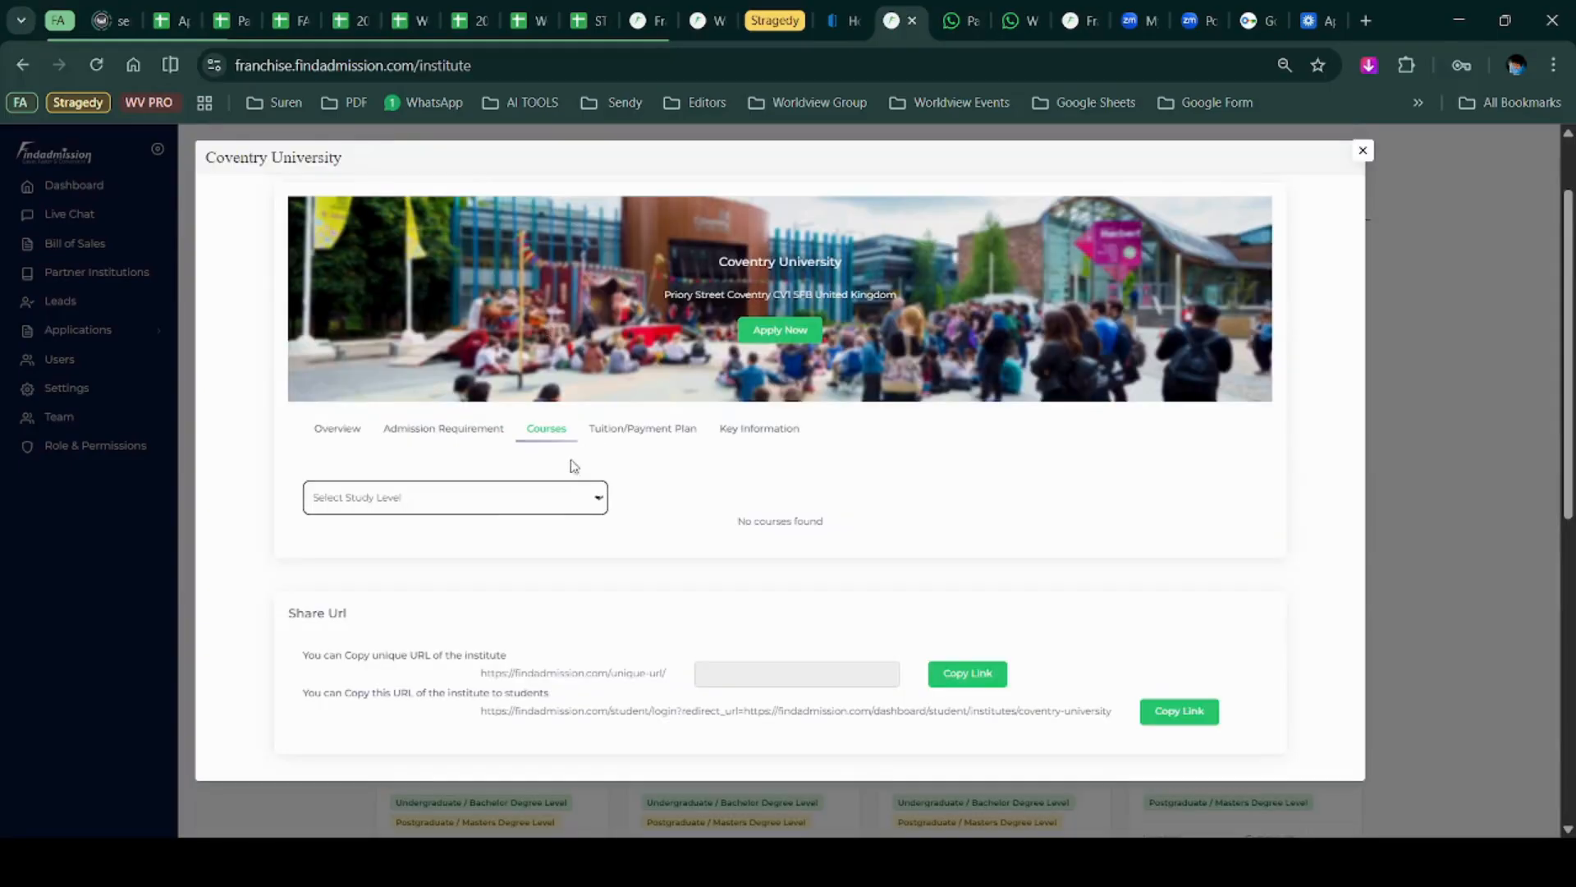
left_click(526, 568)
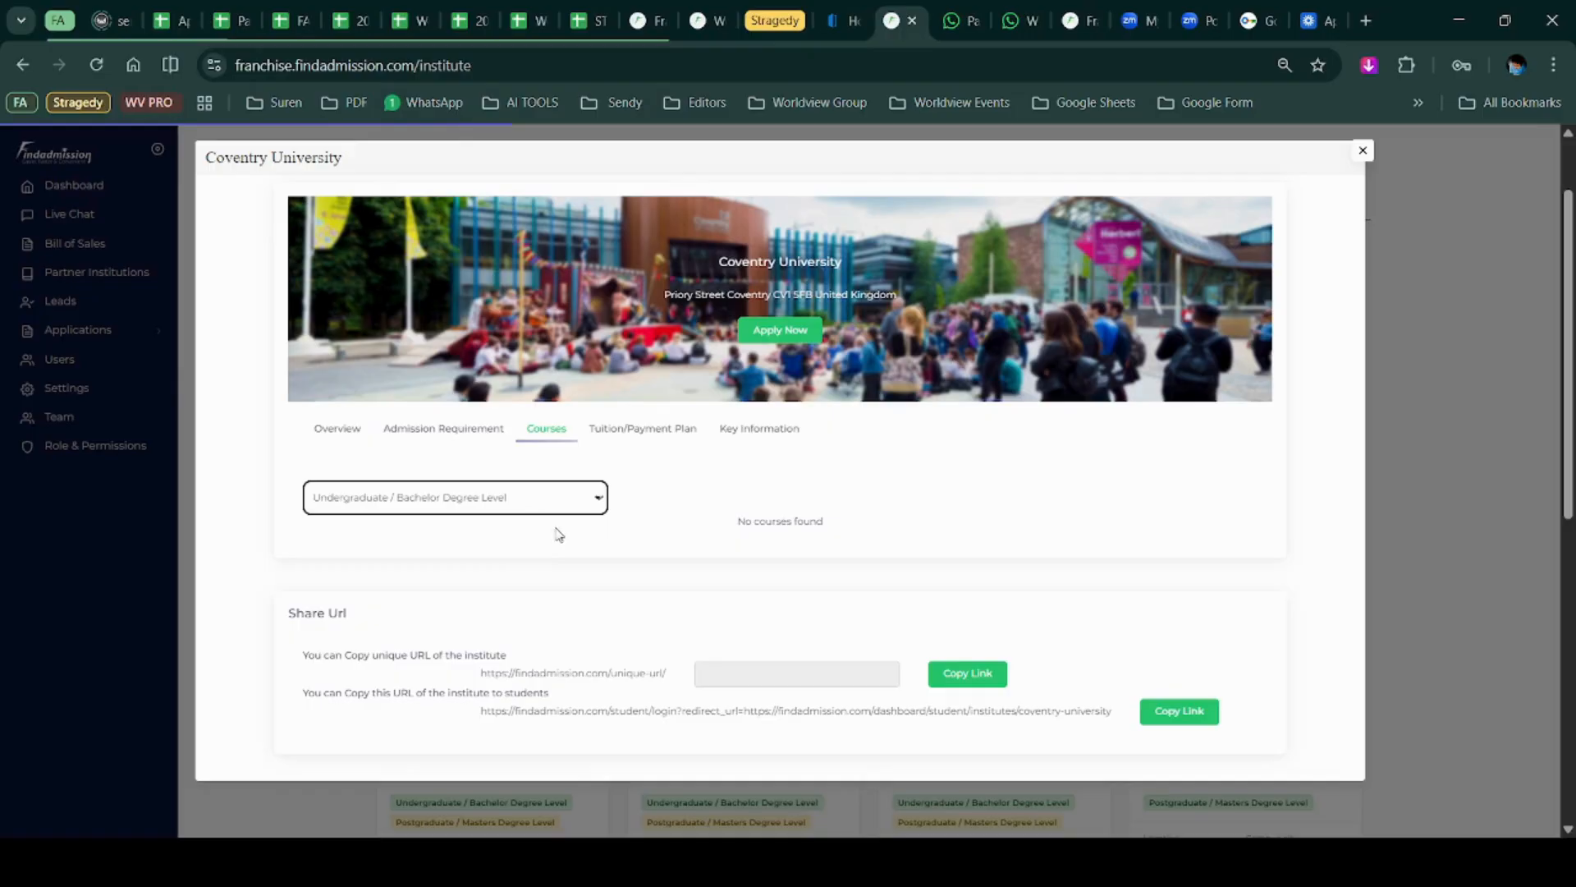
scroll(557, 536, "down", 5)
left_click(361, 522)
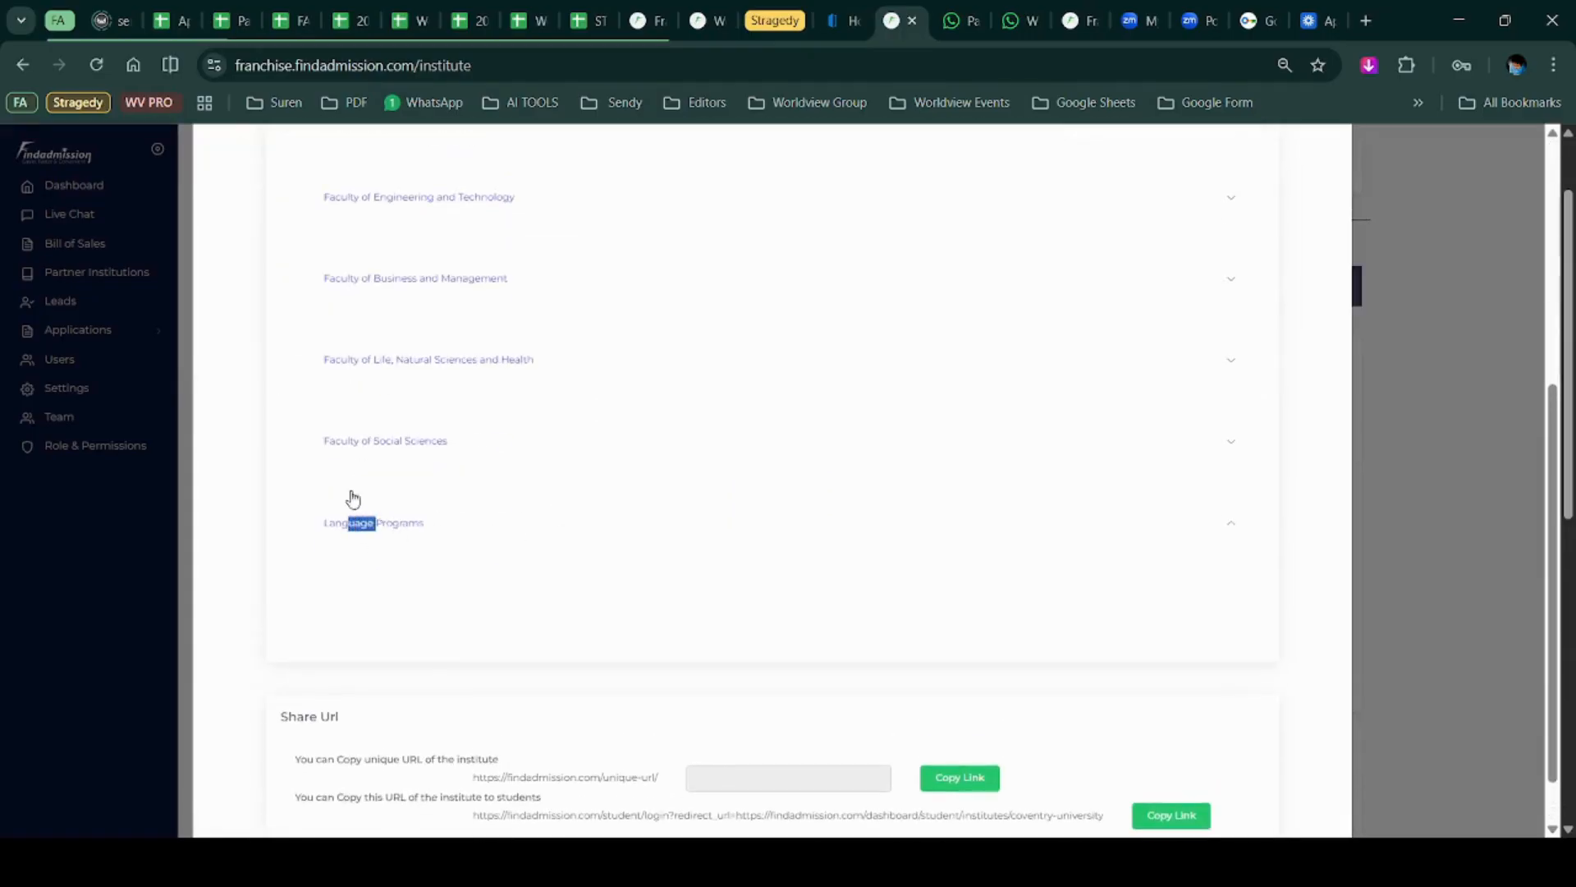
left_click(370, 448)
left_click(419, 394)
scroll(420, 400, "up", 10)
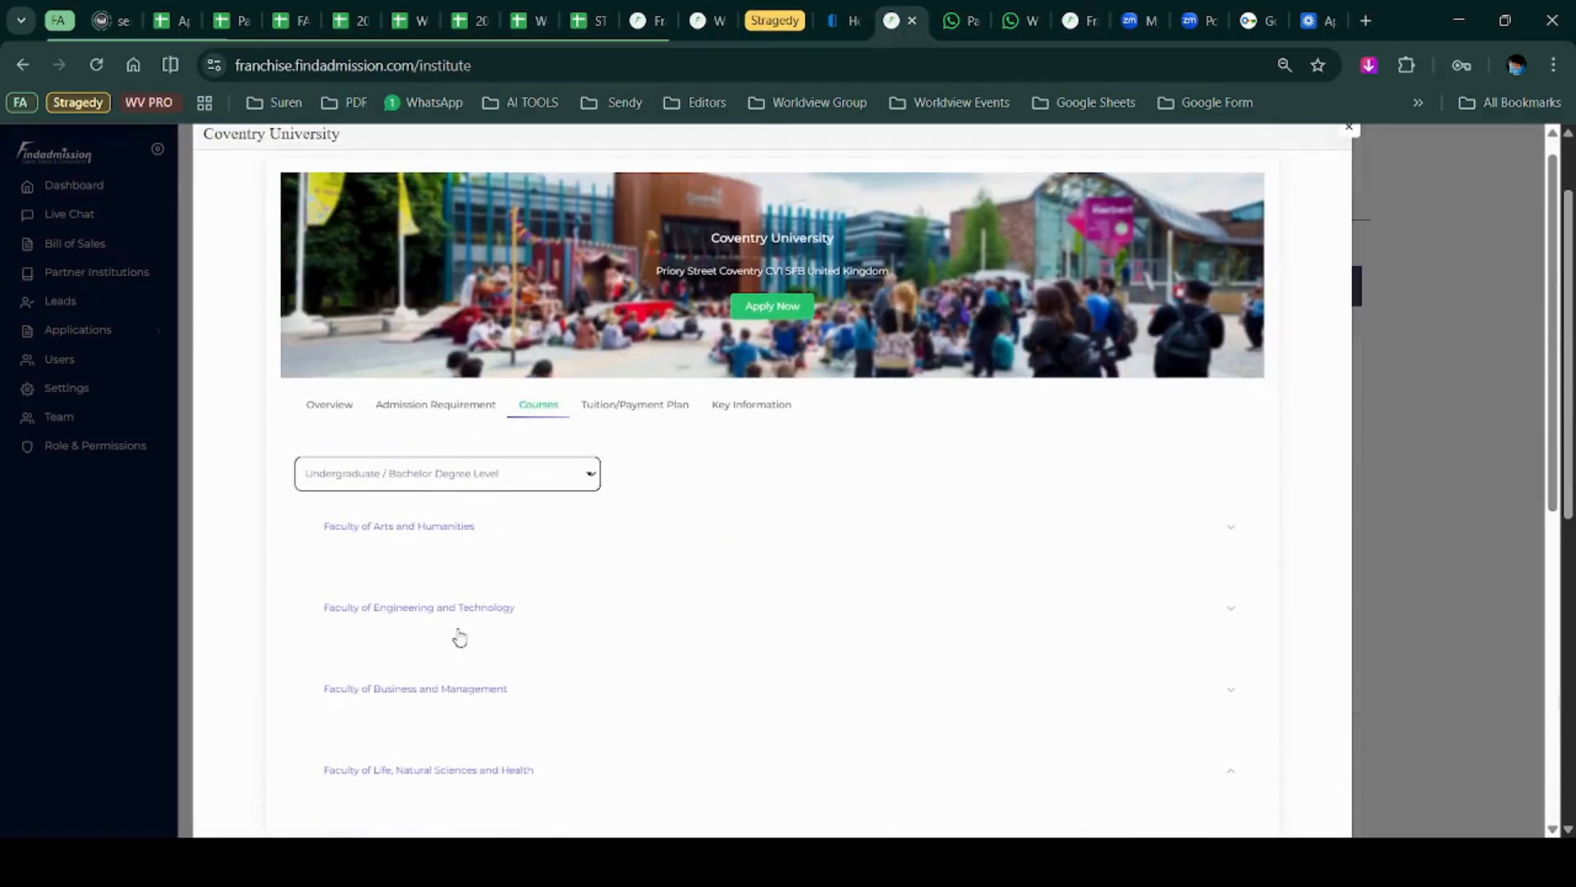
left_click(426, 530)
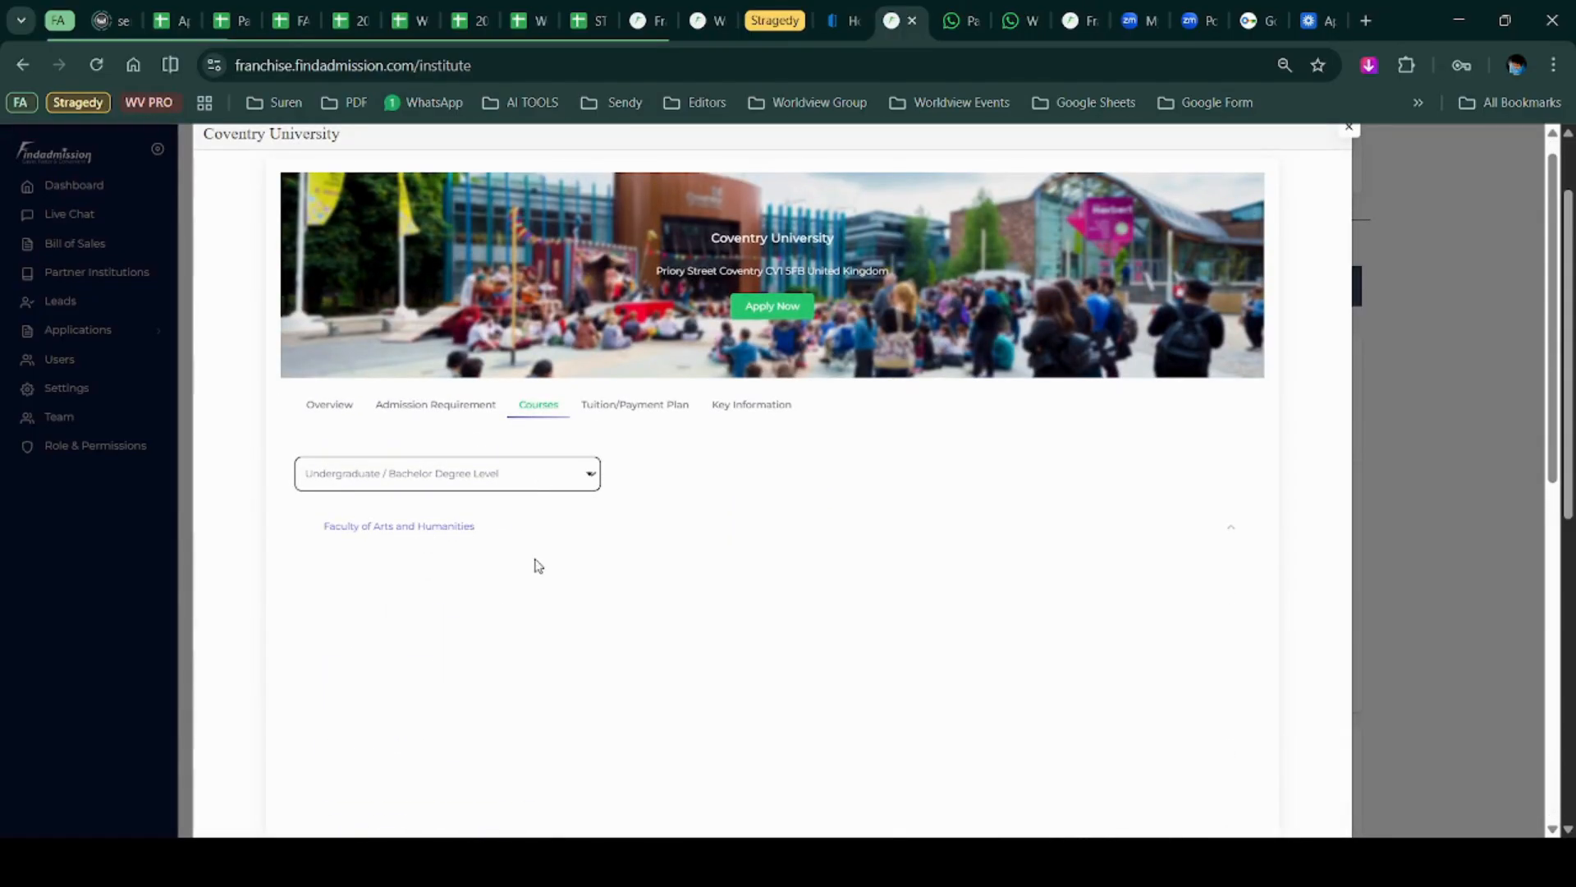
scroll(451, 627, "down", 5)
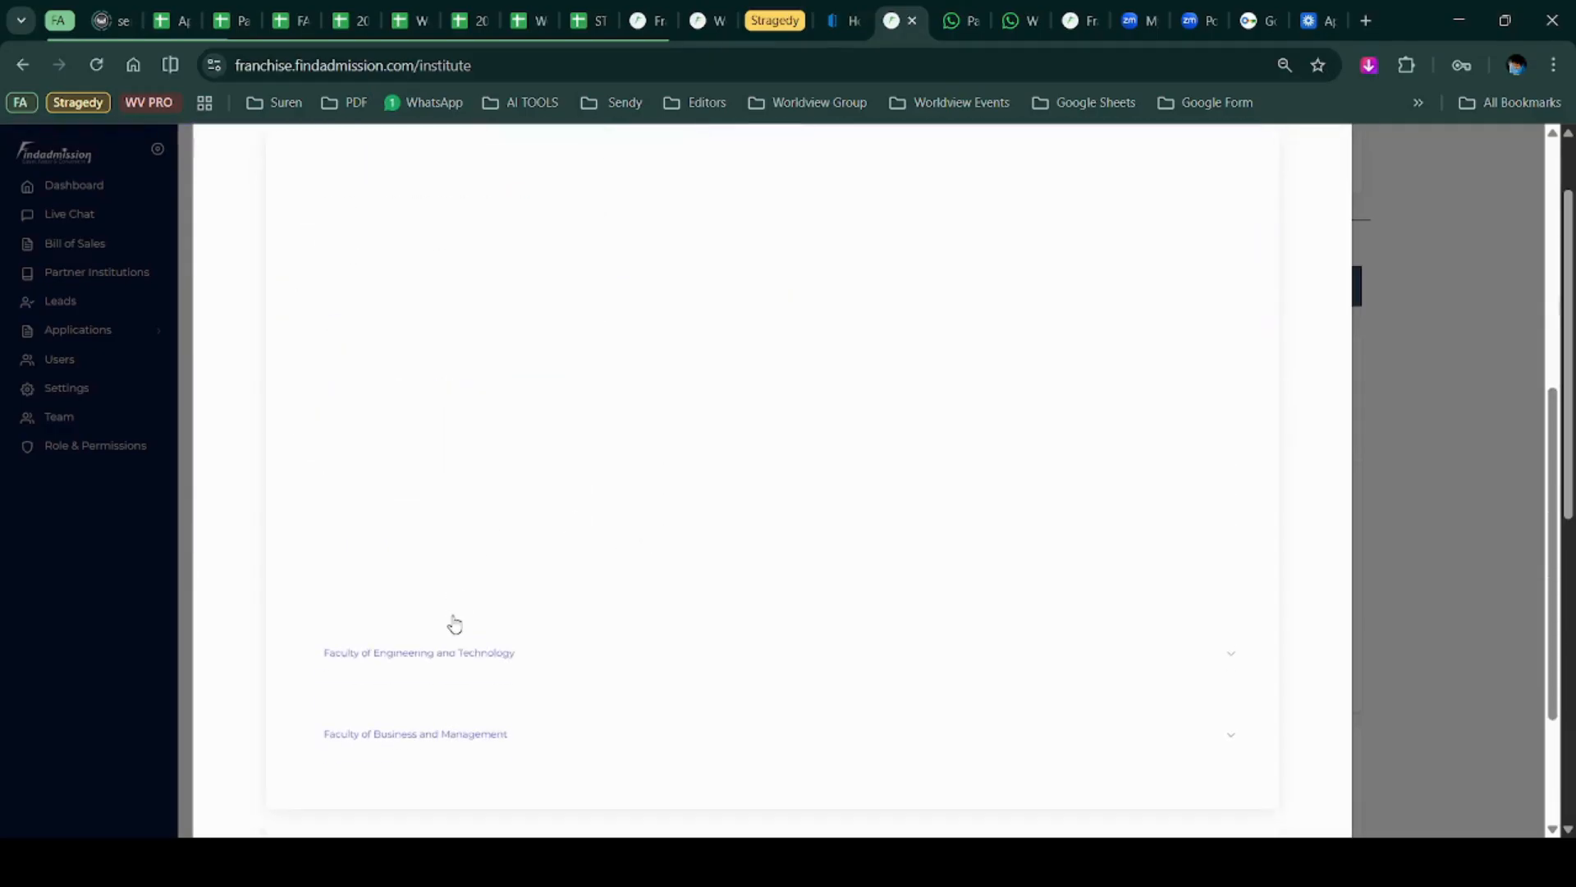
scroll(455, 625, "up", 6)
scroll(455, 625, "down", 8)
scroll(455, 625, "up", 8)
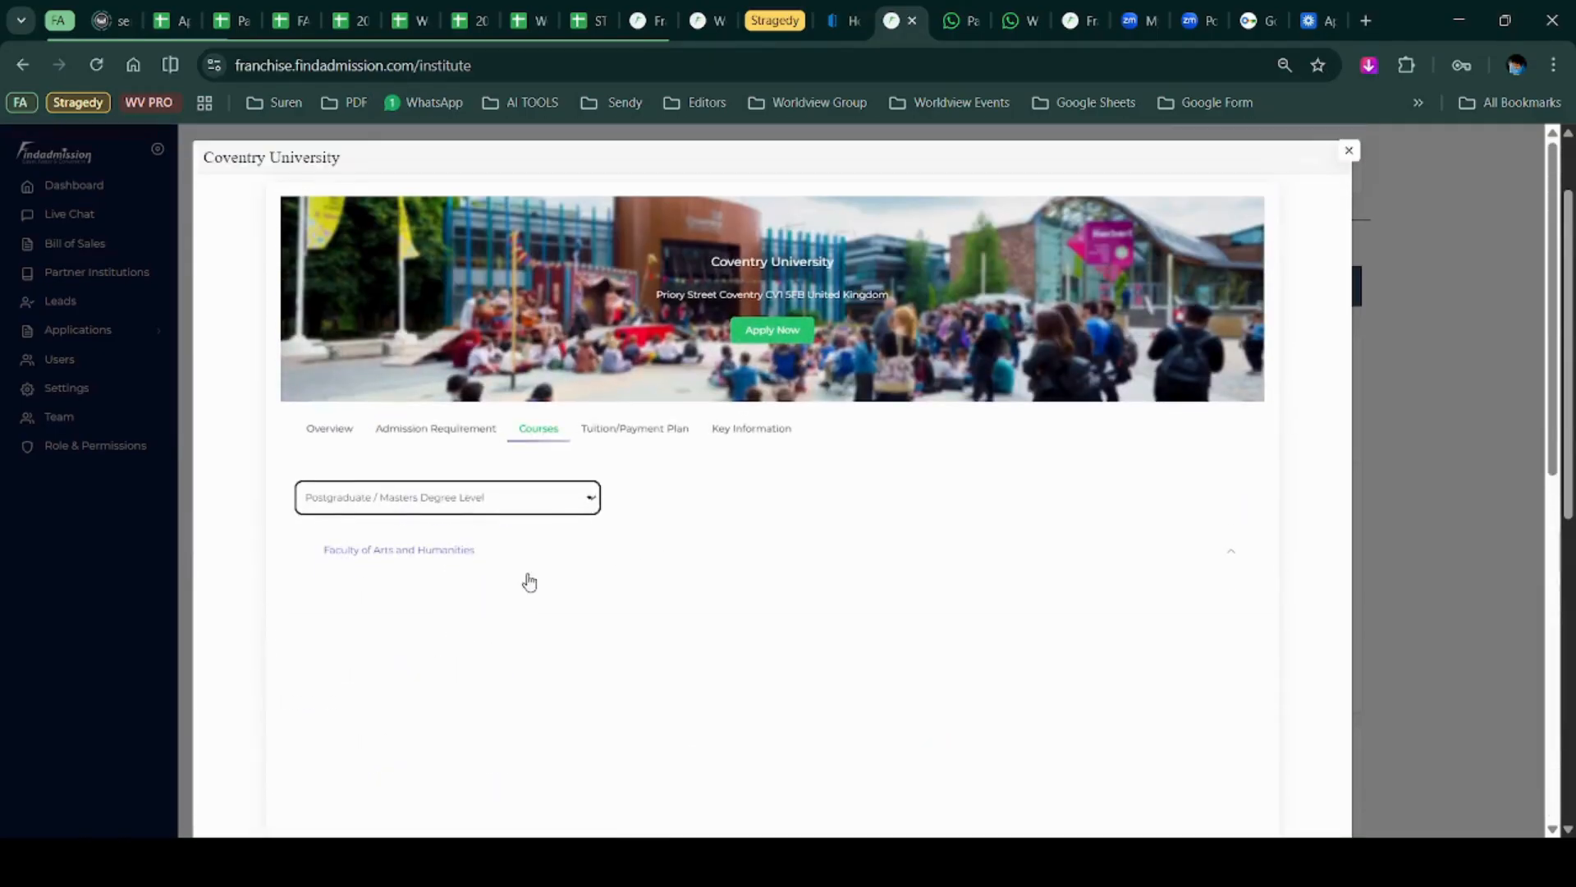
left_click(666, 426)
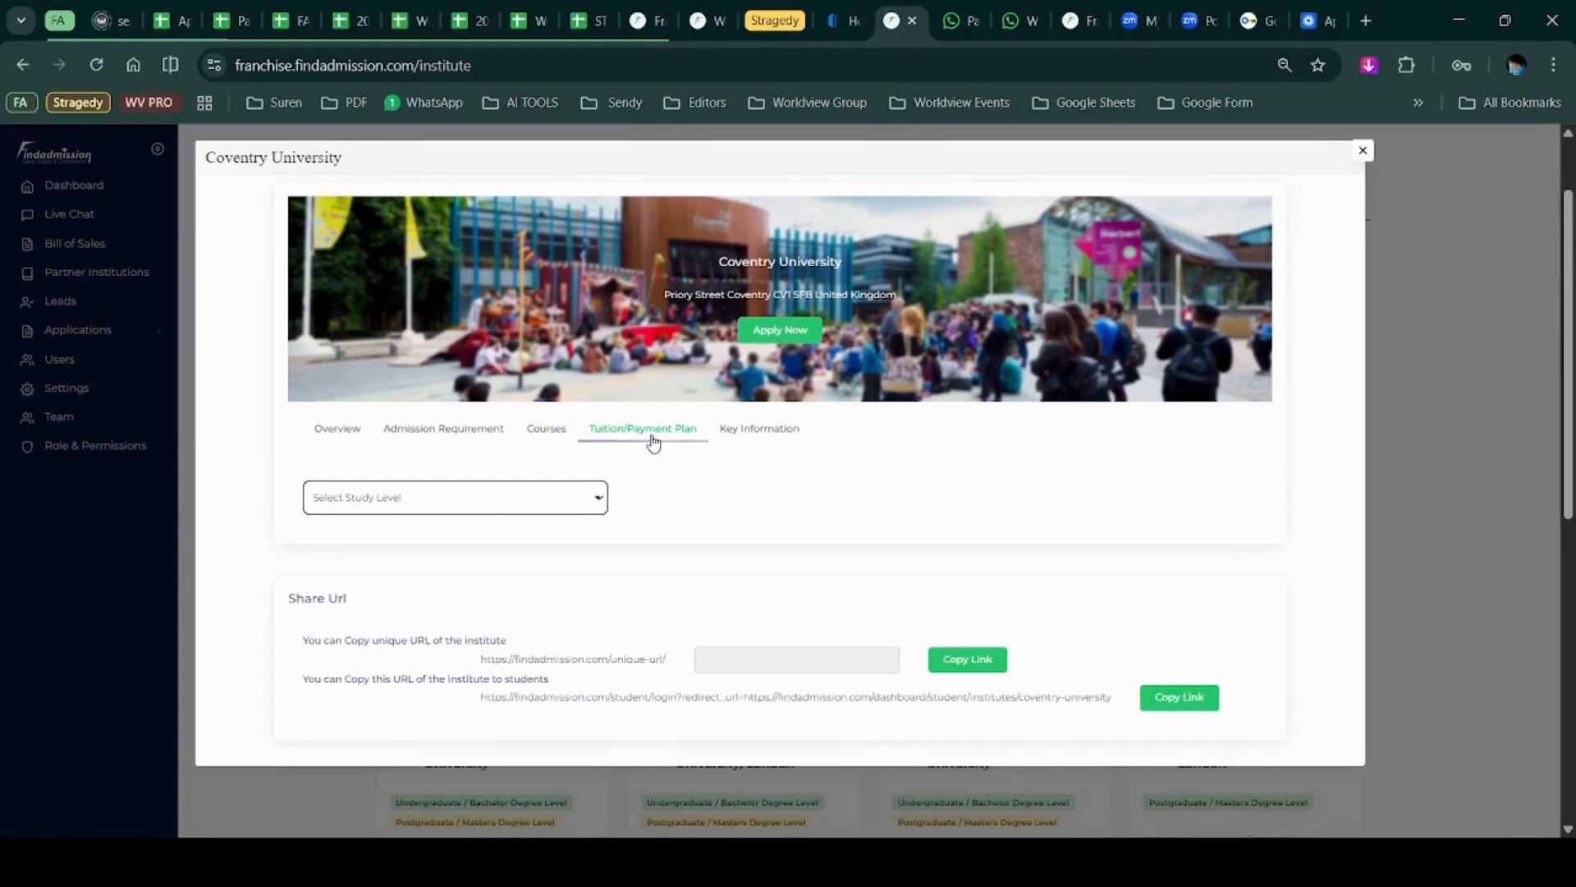
Compare Coventry University's undergraduate and postgraduate tuition and payment plans.
left_click(557, 558)
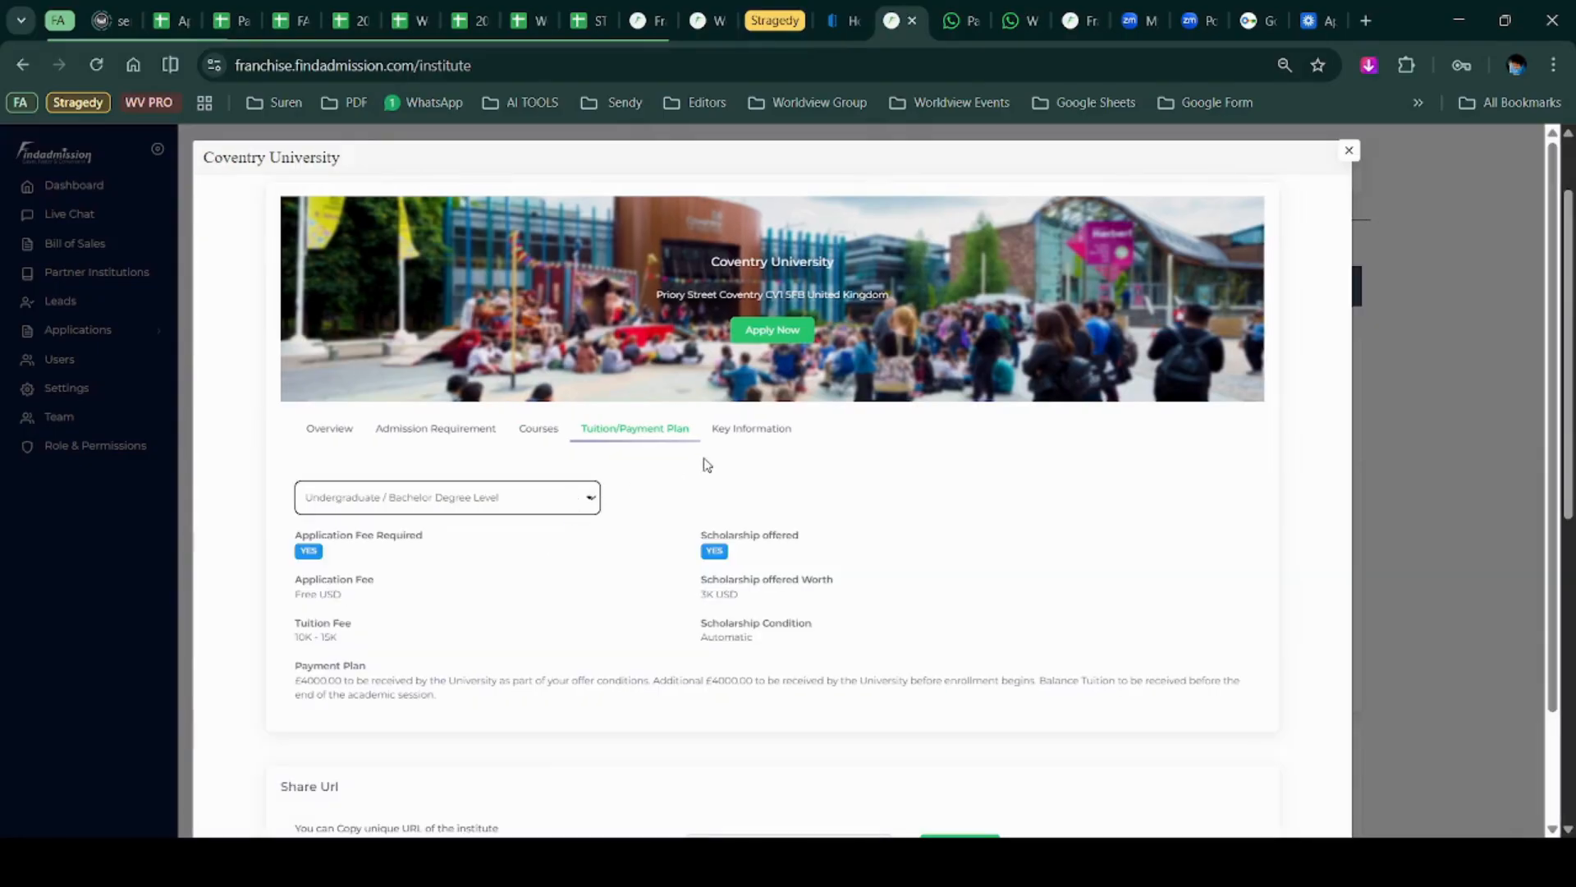
left_click(489, 504)
left_click(554, 584)
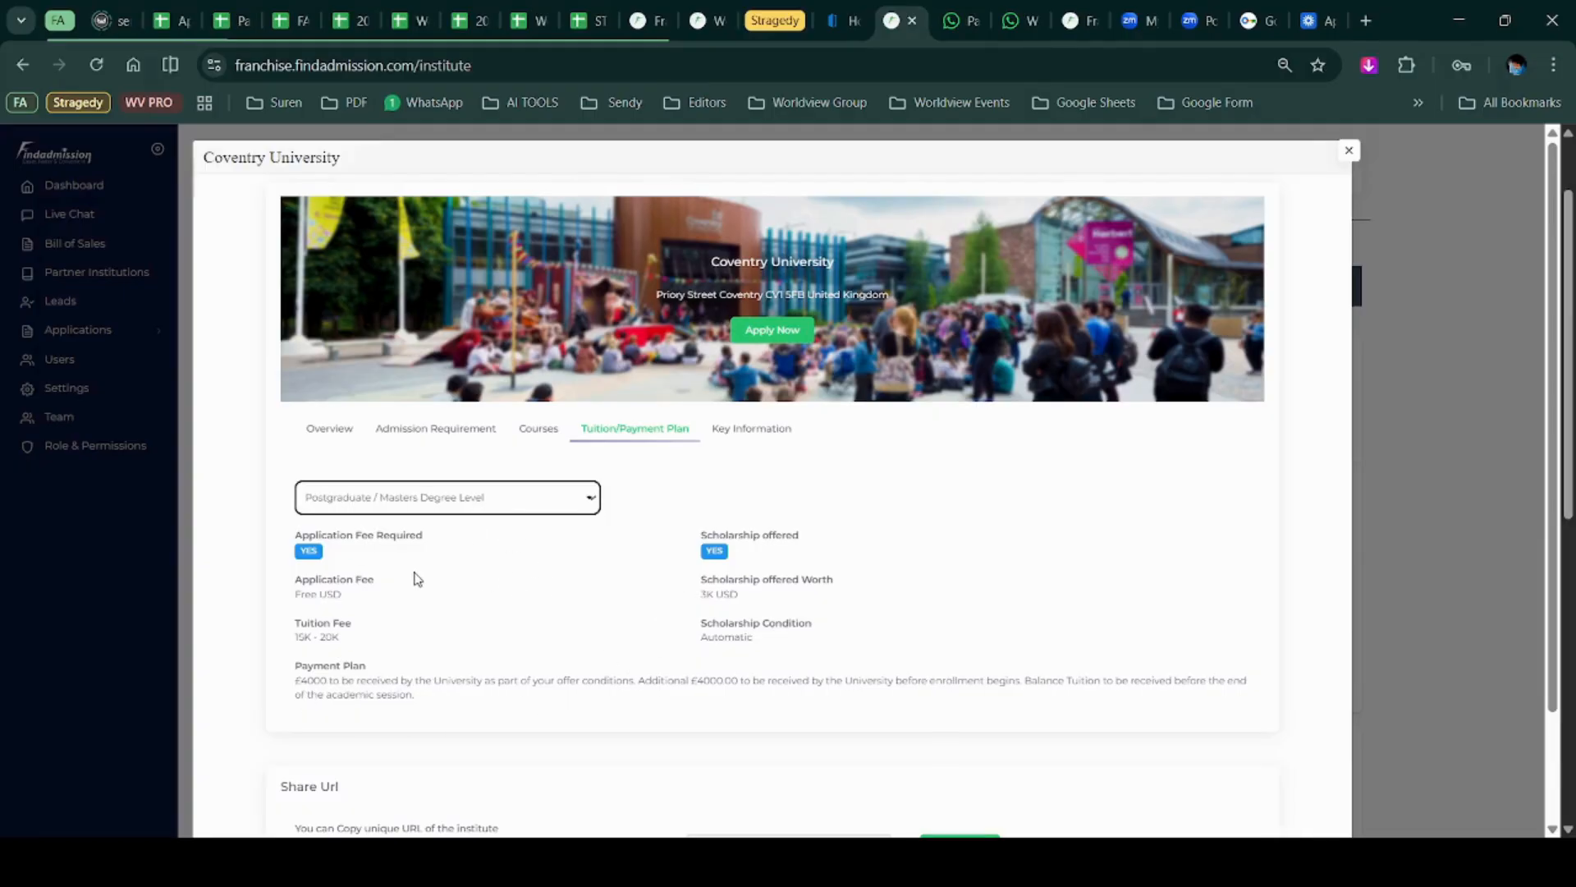
scroll(551, 699, "down", 1)
scroll(552, 699, "down", 1)
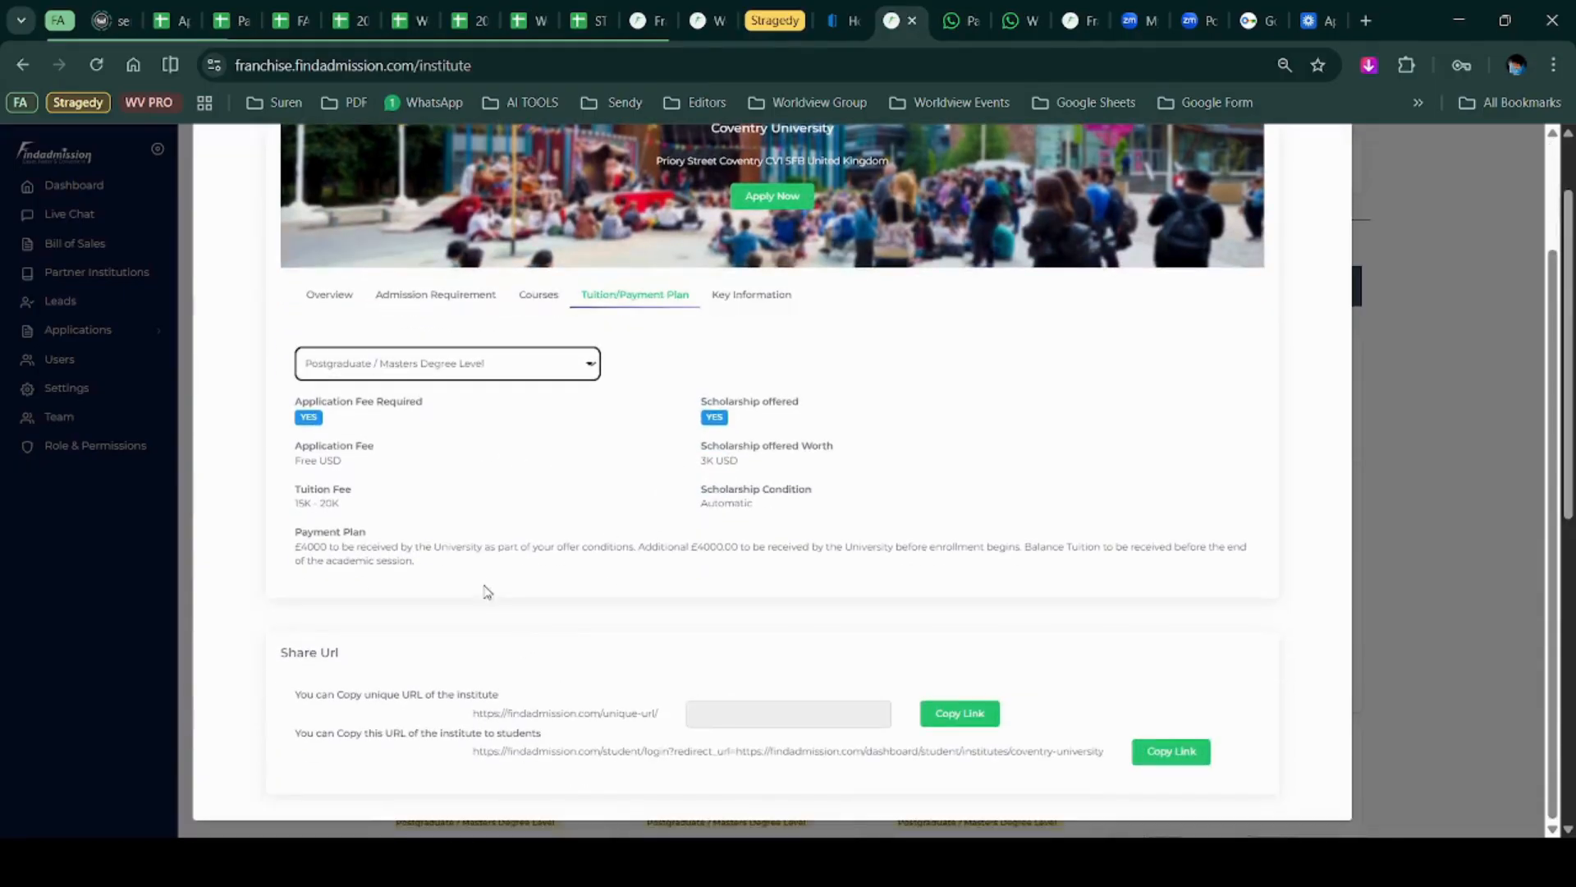
scroll(477, 582, "up", 2)
Show Key Information for undergraduate then postgraduate levels, with JAN, APR, SEP sessions.
left_click(771, 435)
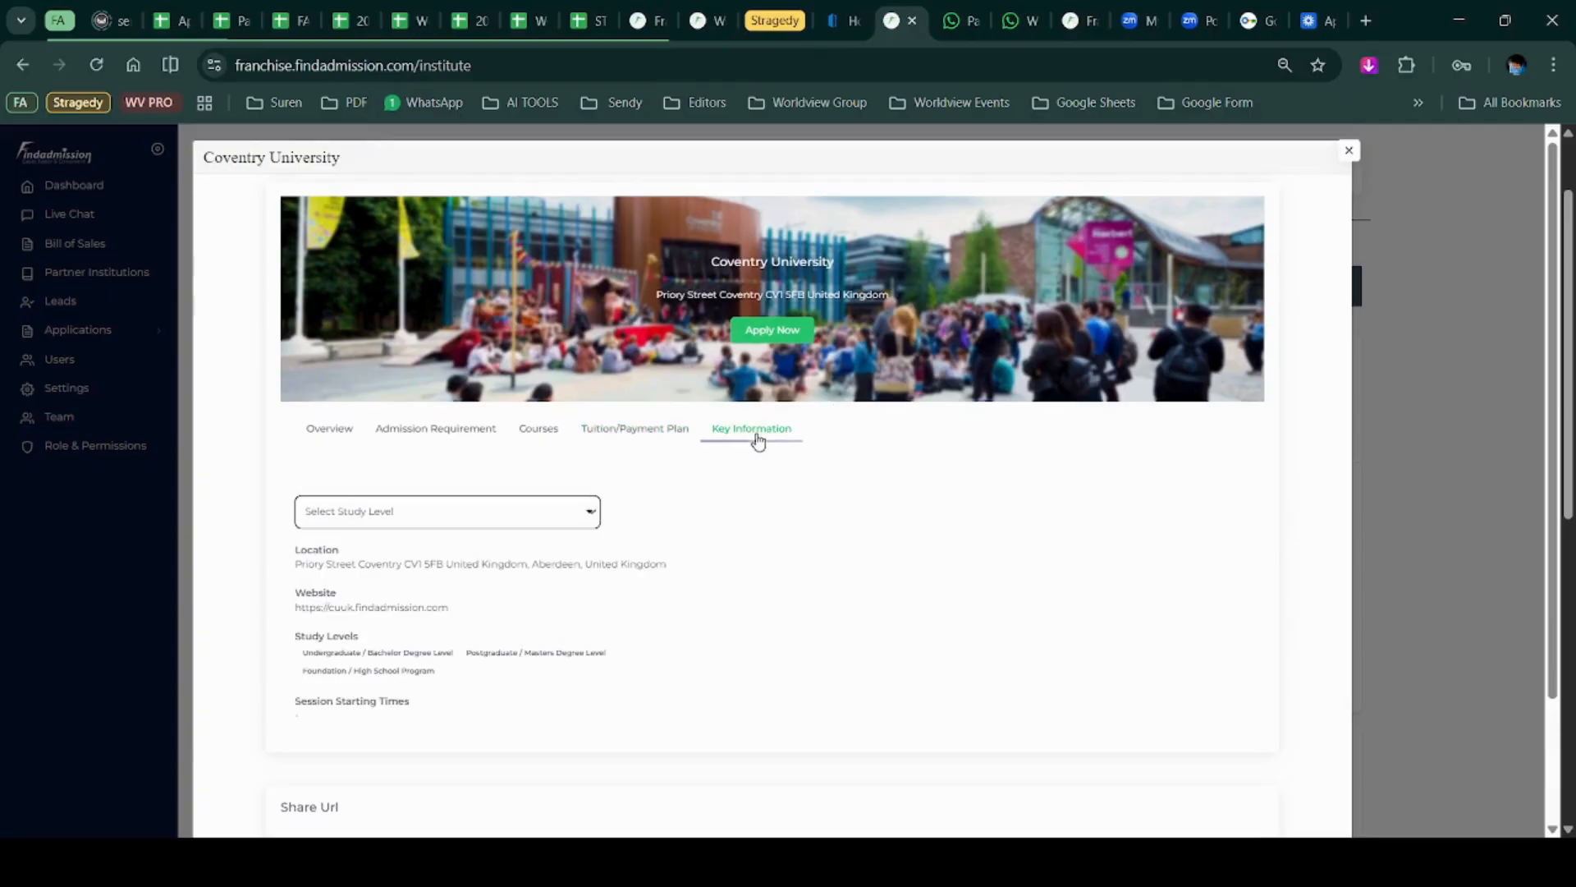
left_click(571, 513)
left_click(542, 566)
left_click(565, 507)
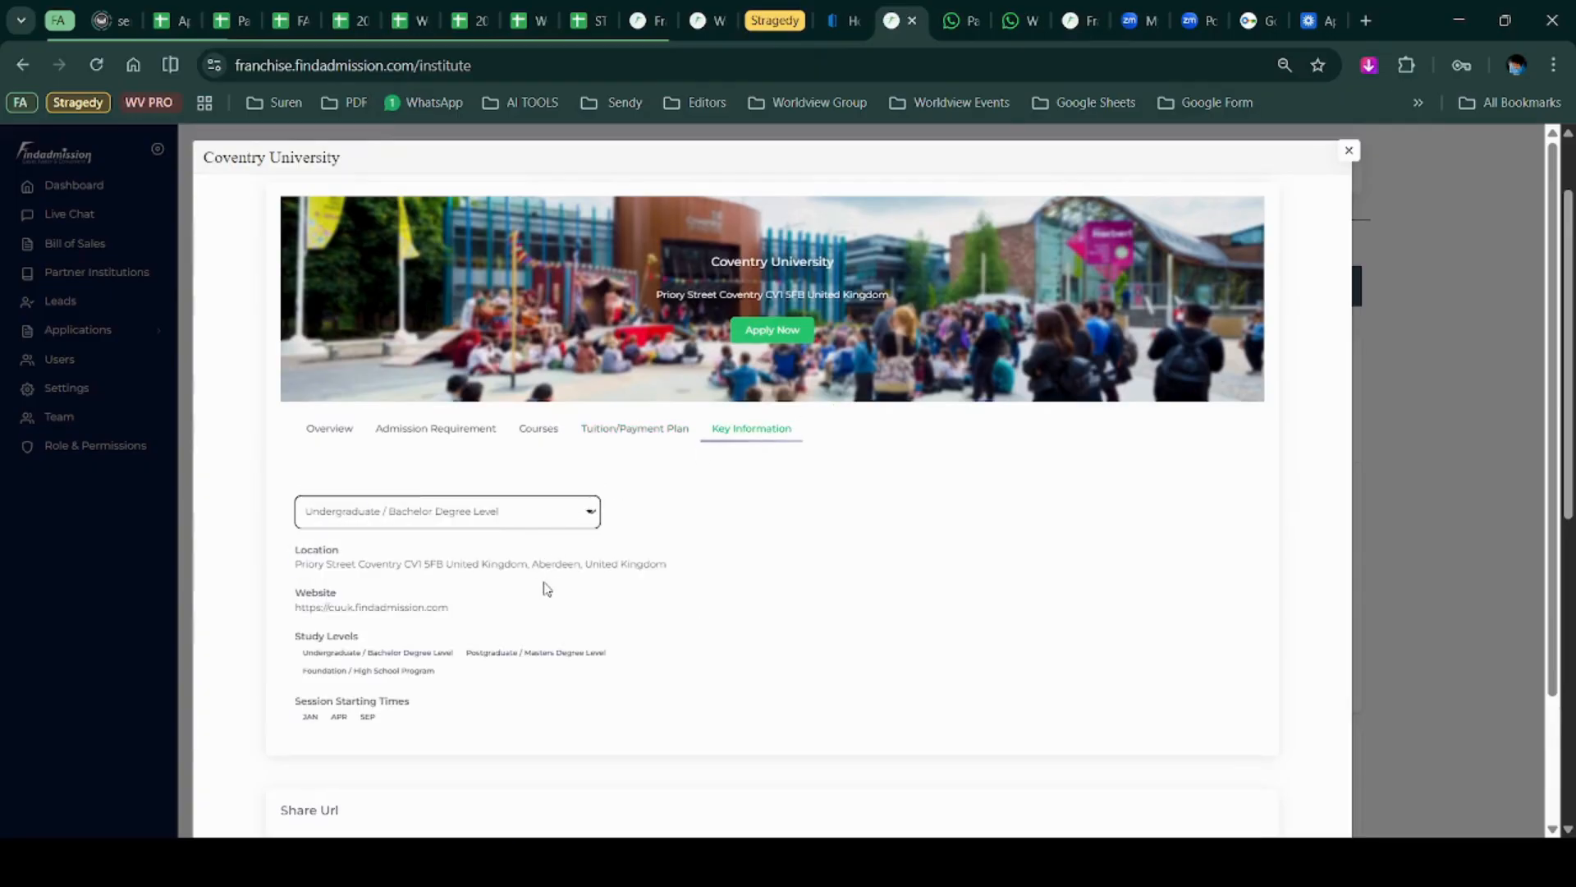
left_click(545, 588)
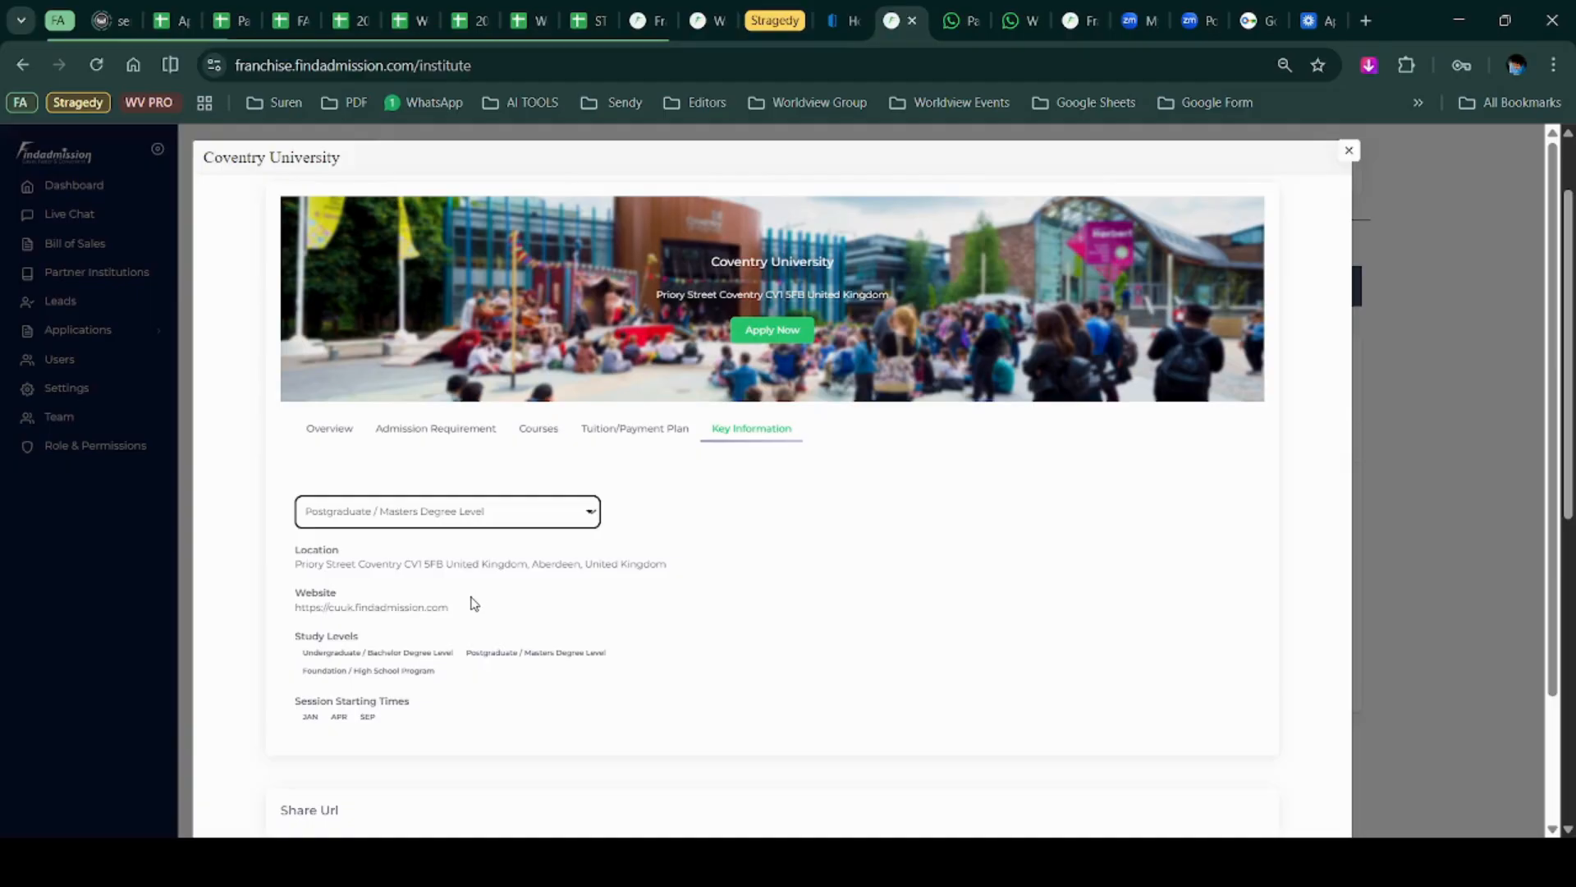
scroll(474, 561, "down", 2)
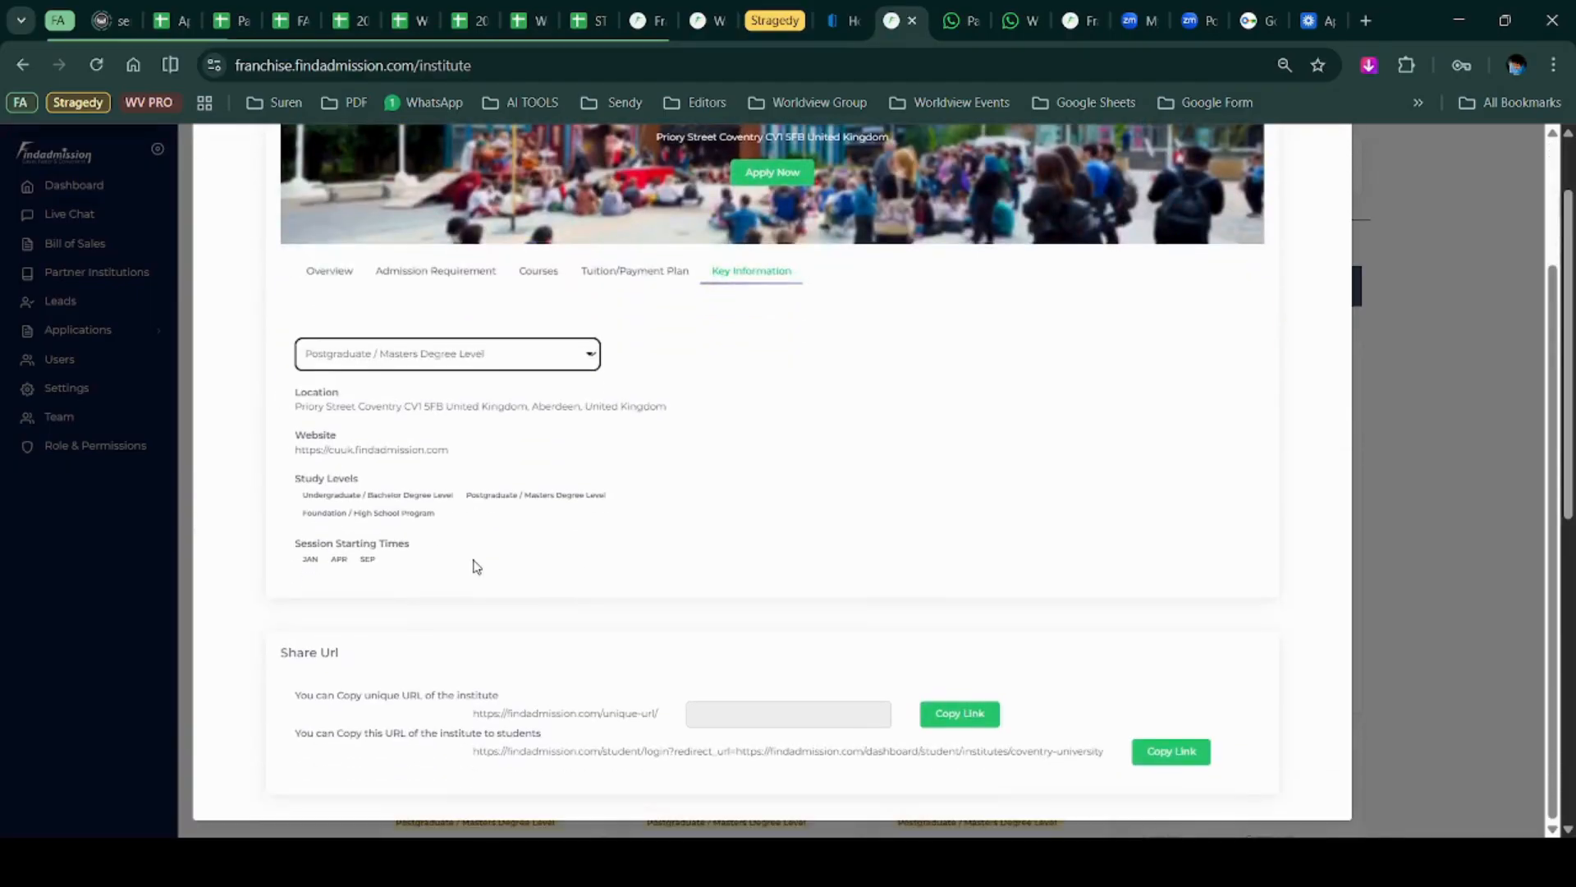
scroll(476, 567, "up", 2)
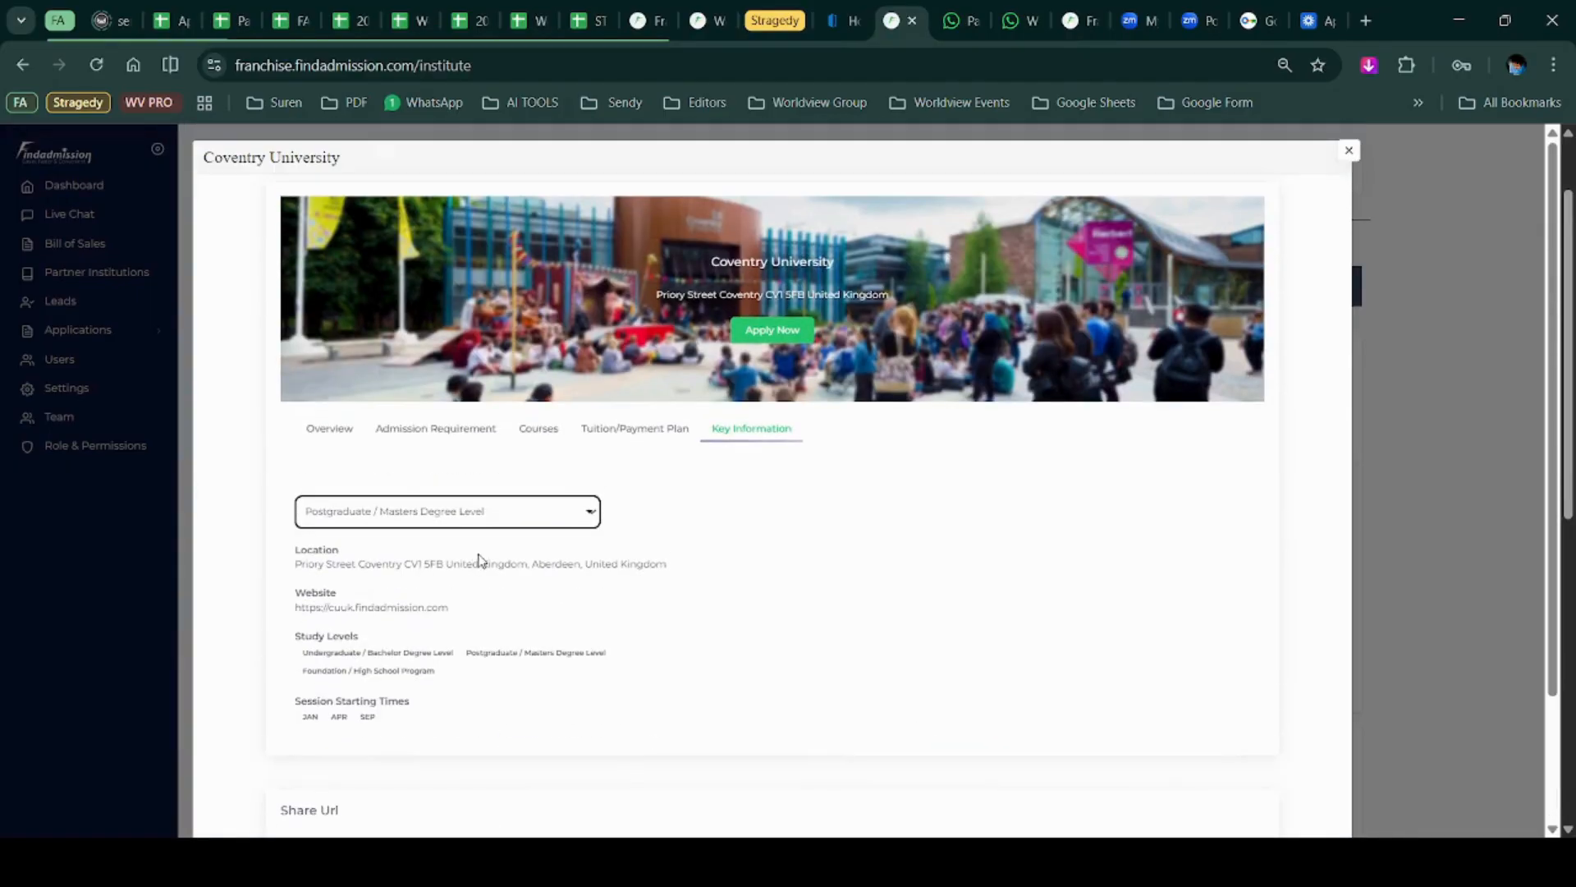
scroll(481, 561, "up", 1)
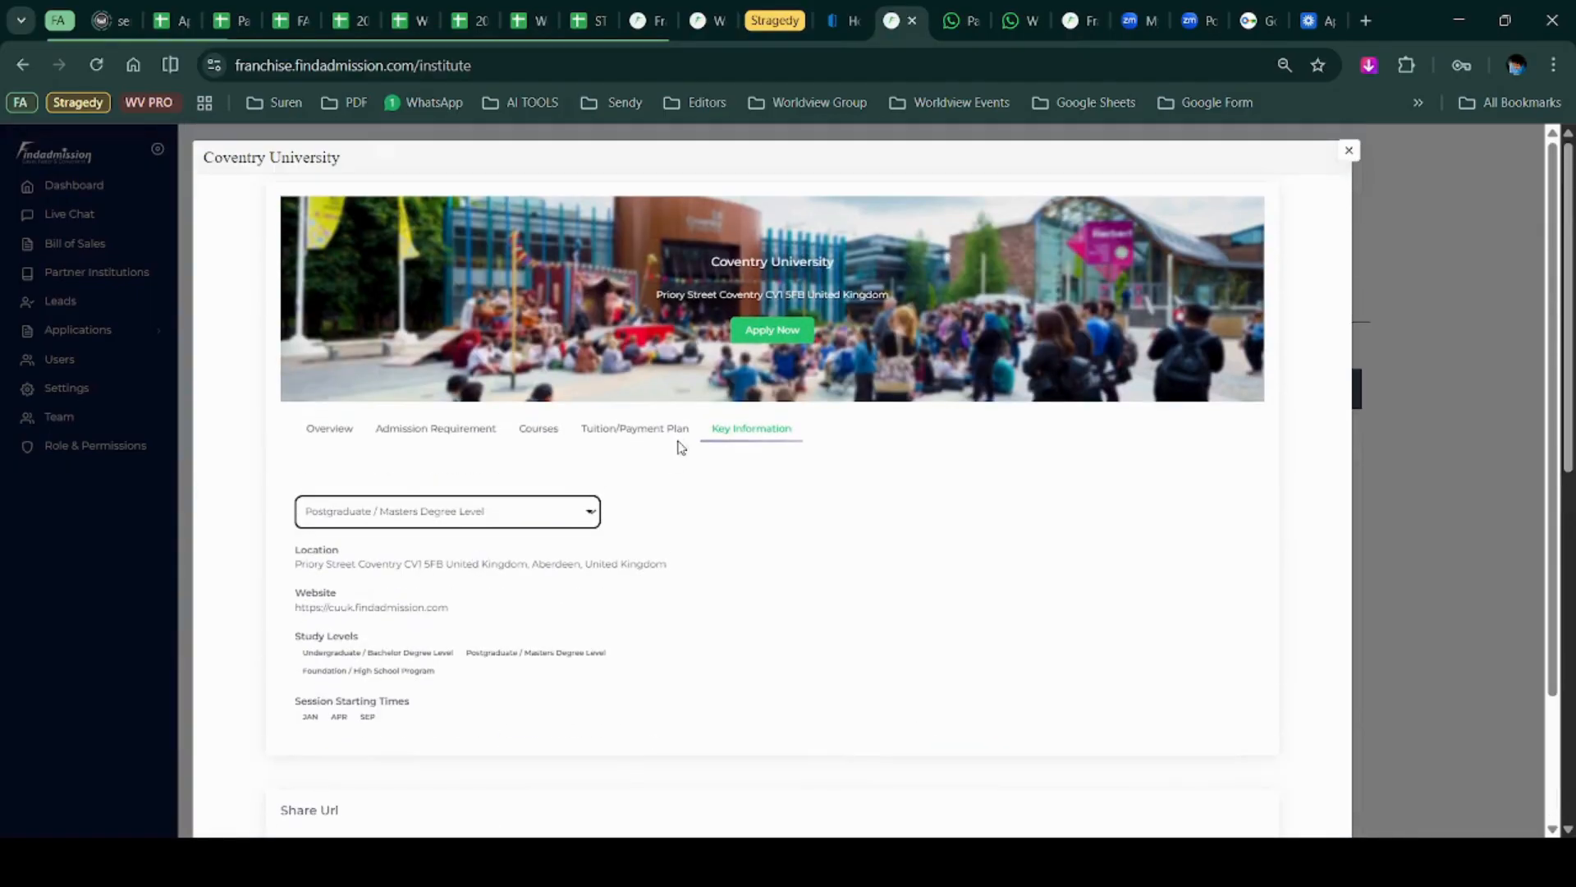
Open Coventry University's blank Apply Now form, then go back to All Applications (37 entries).
left_click(773, 339)
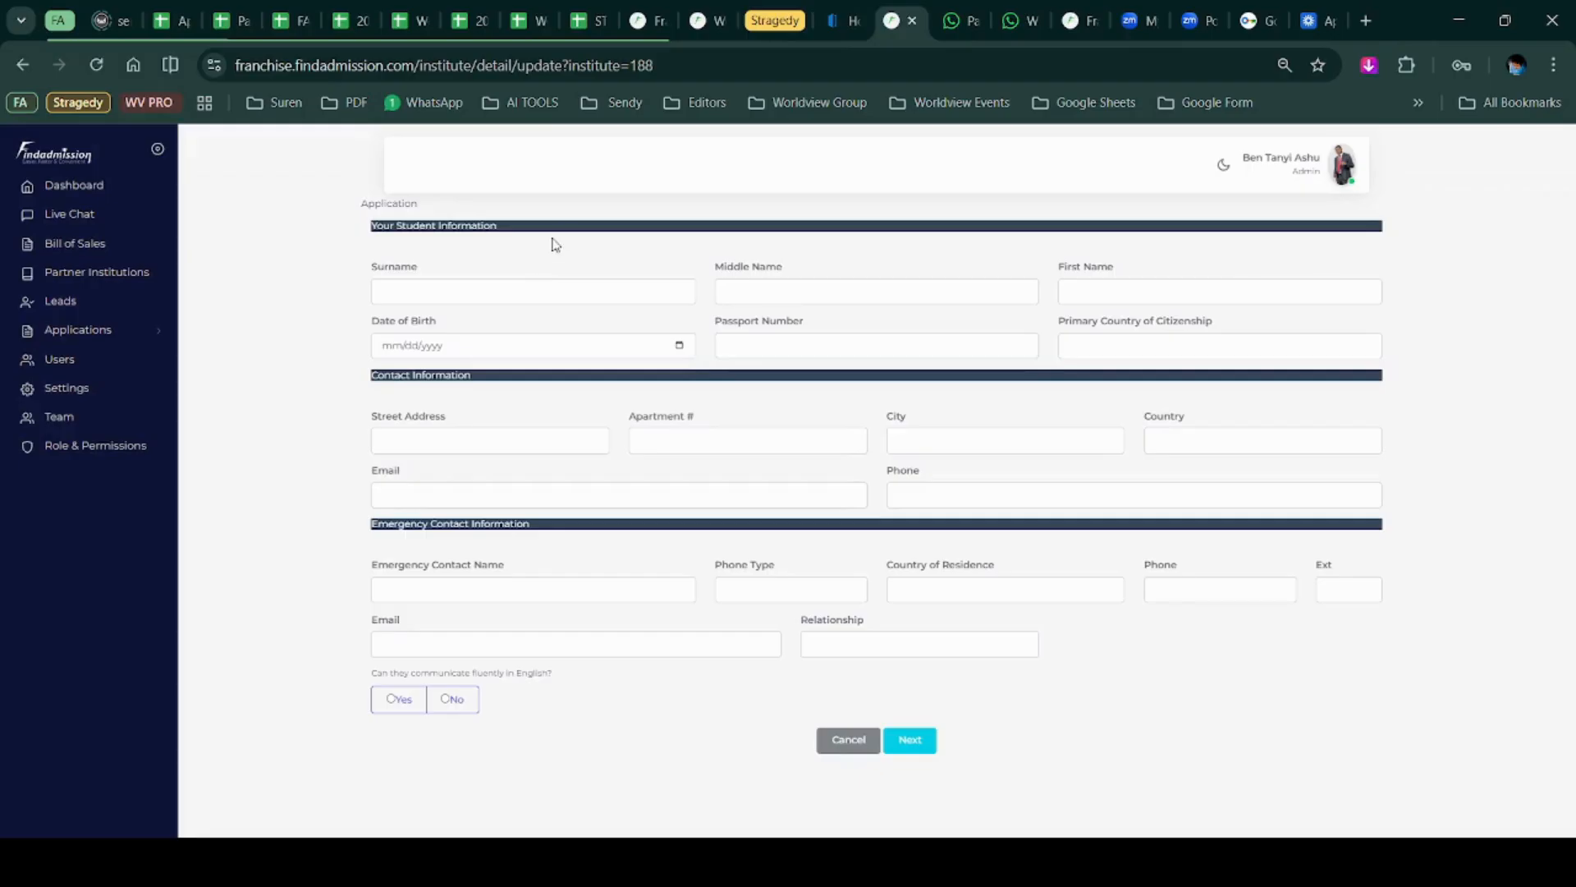
left_click(35, 337)
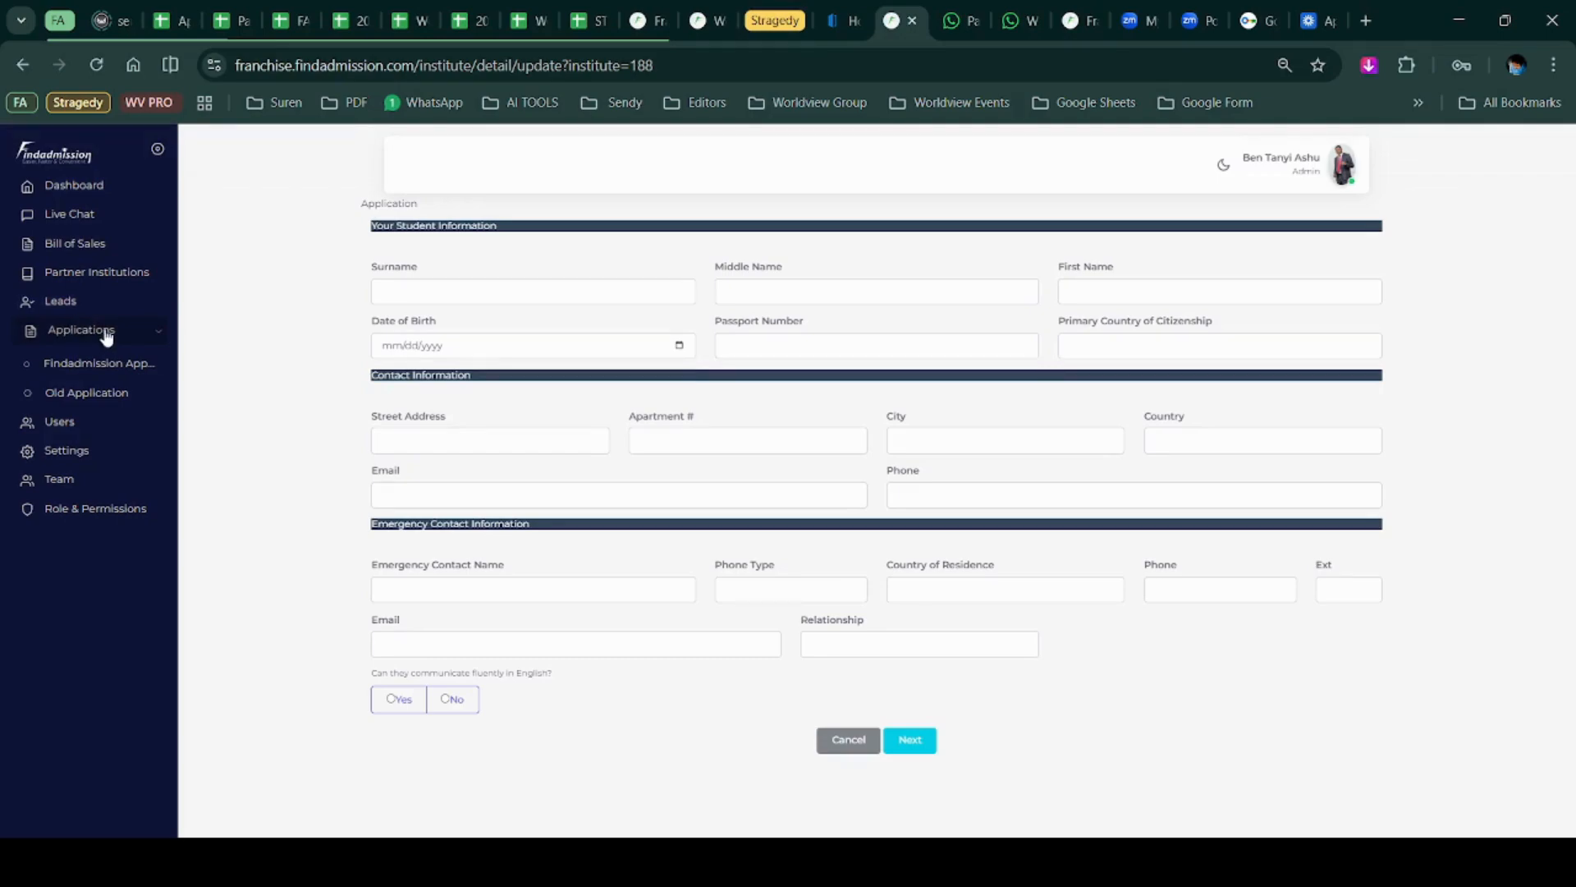
left_click(73, 340)
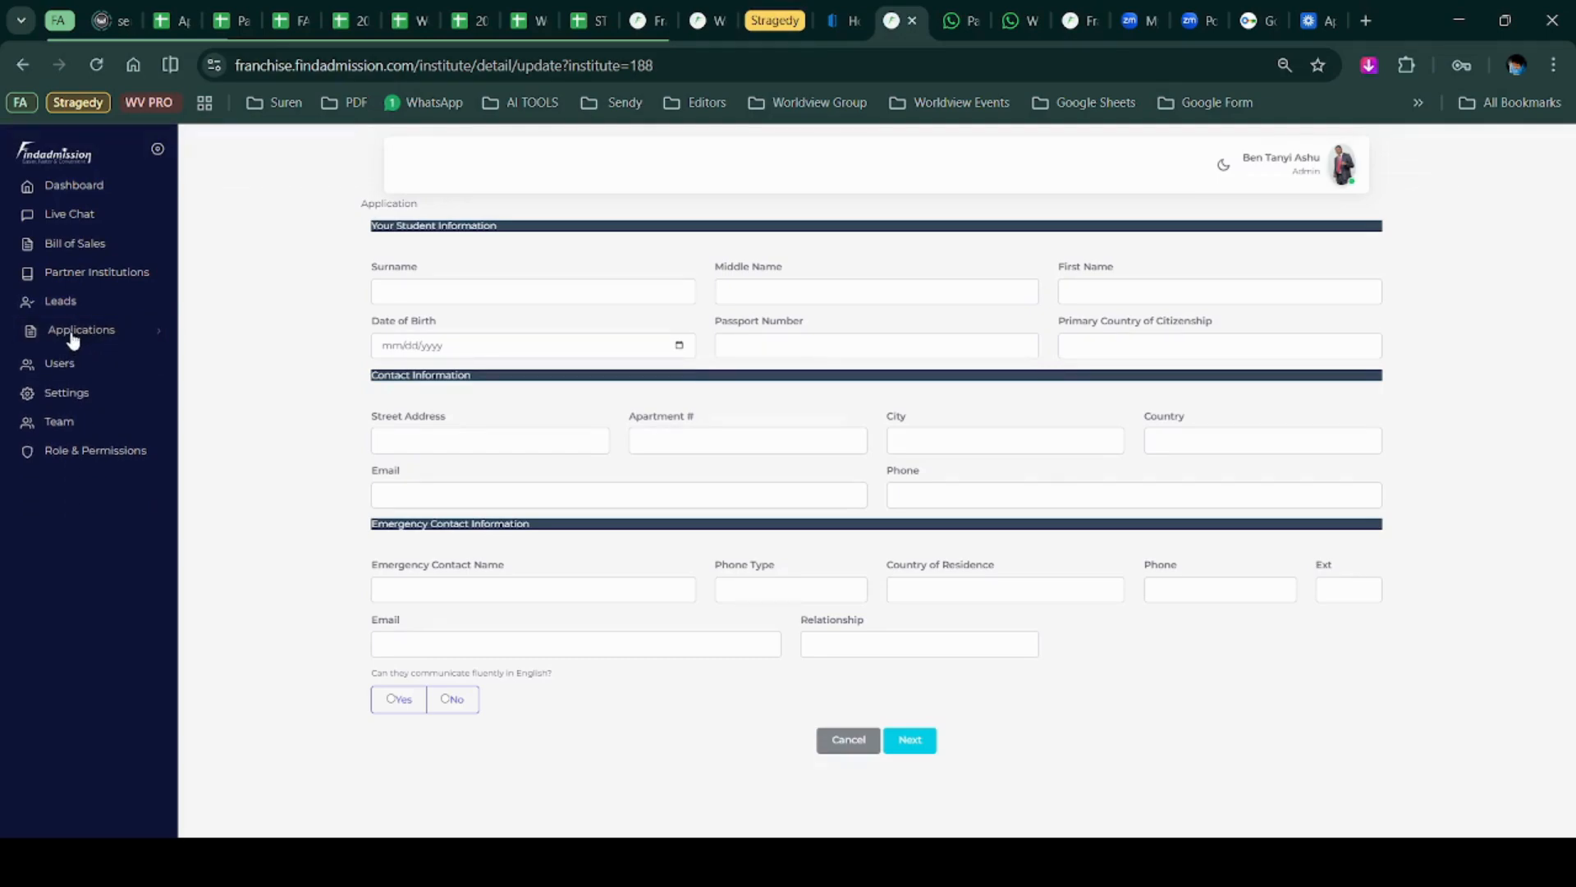
left_click(88, 337)
left_click(96, 369)
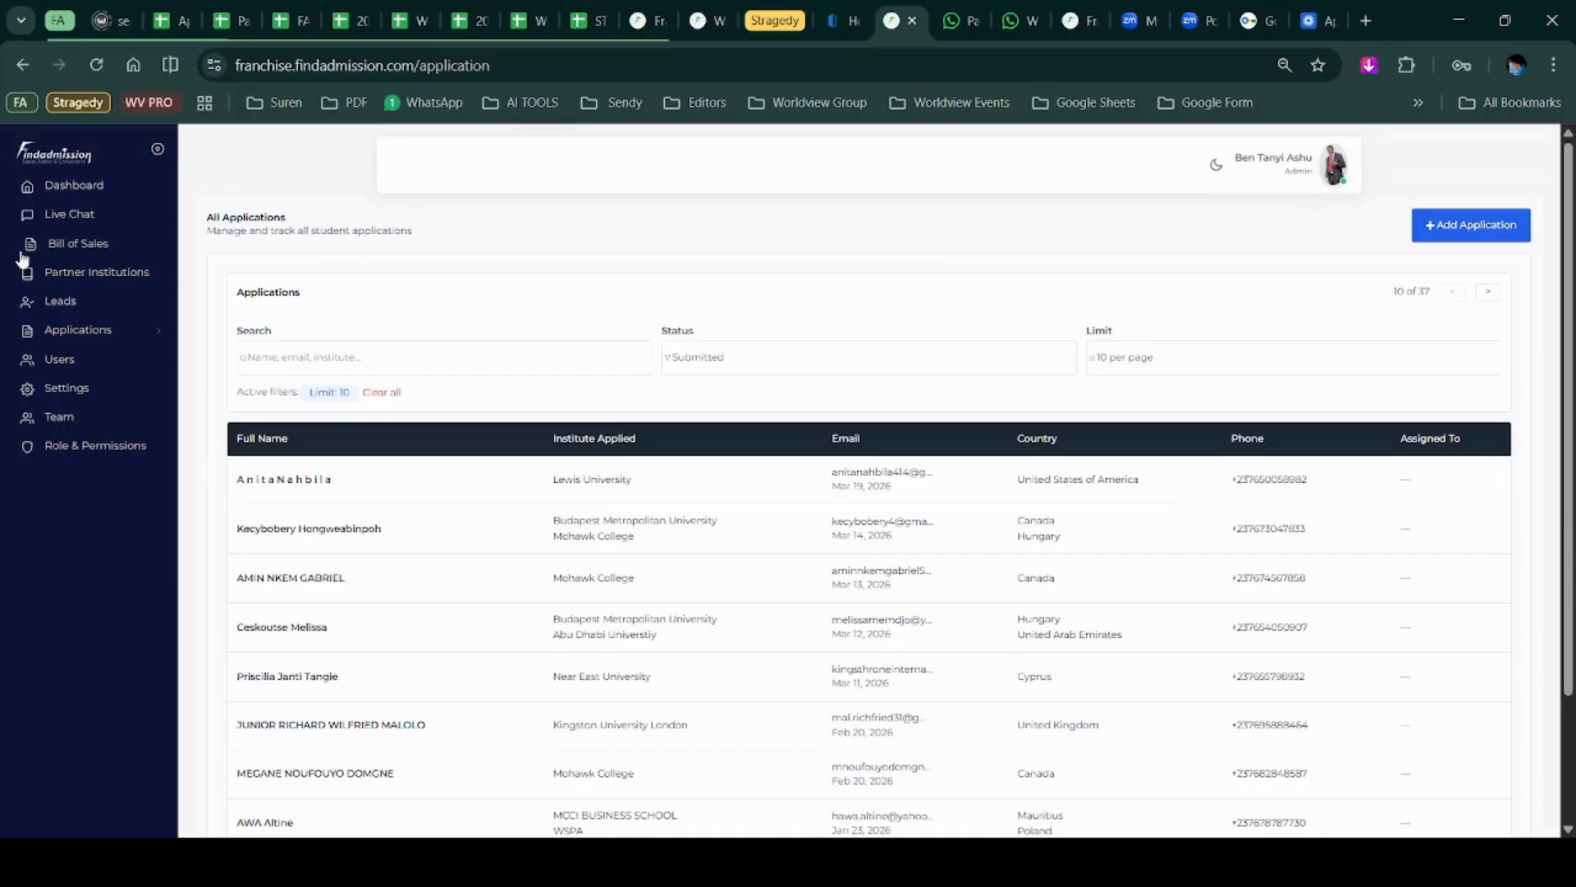
In the full Partner Institutions list, review Abu Dhabi Universtiy's admission and tuition tabs, then close them.
left_click(58, 271)
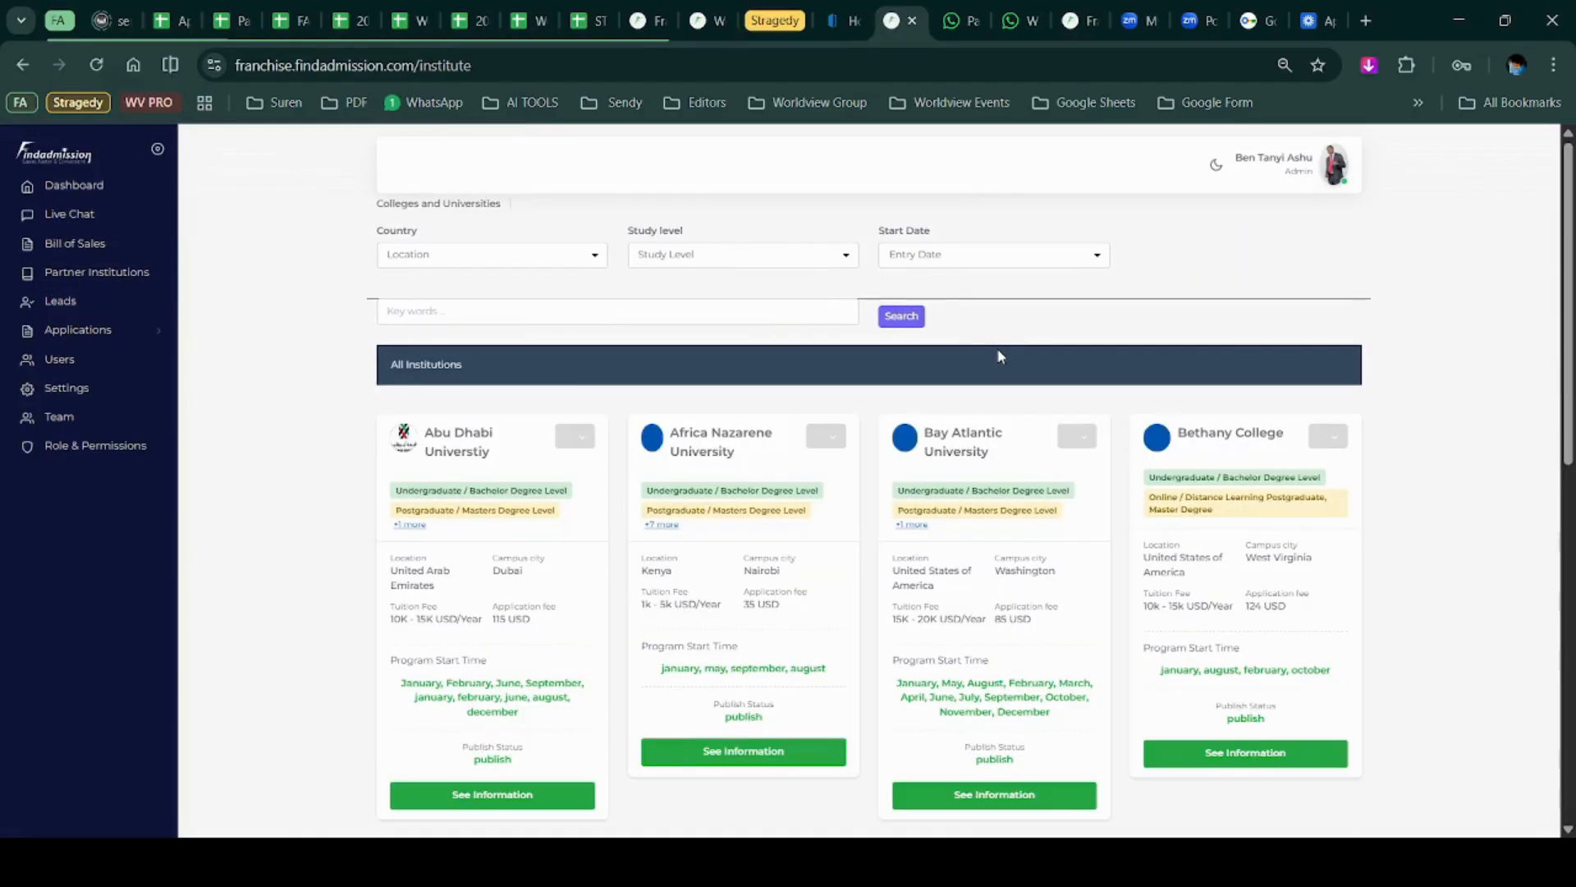
scroll(1000, 356, "down", 4)
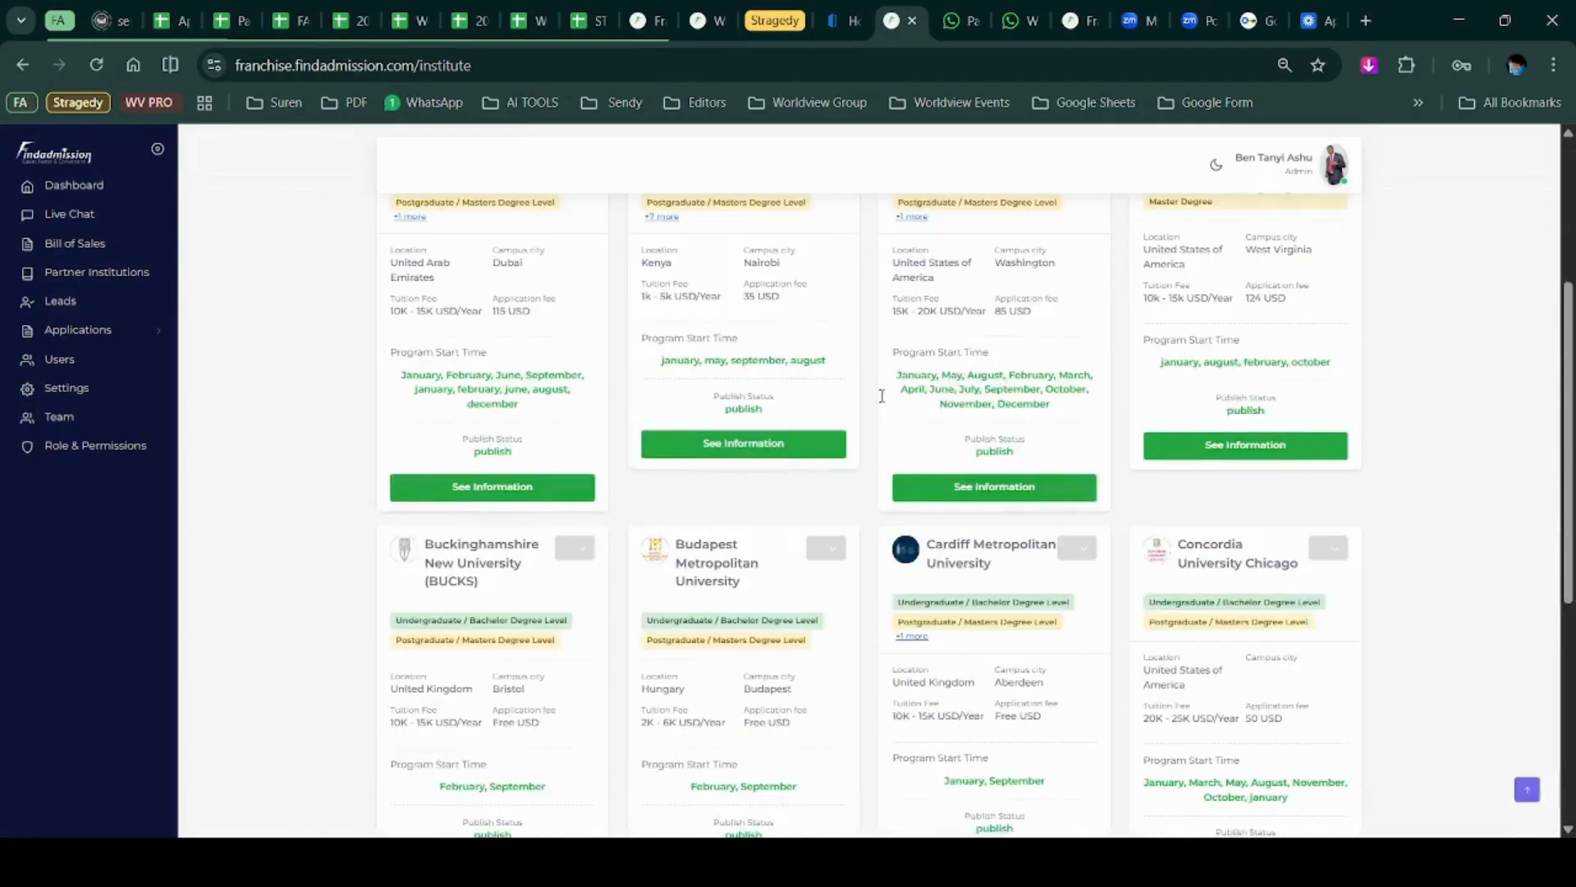
scroll(965, 377, "up", 2)
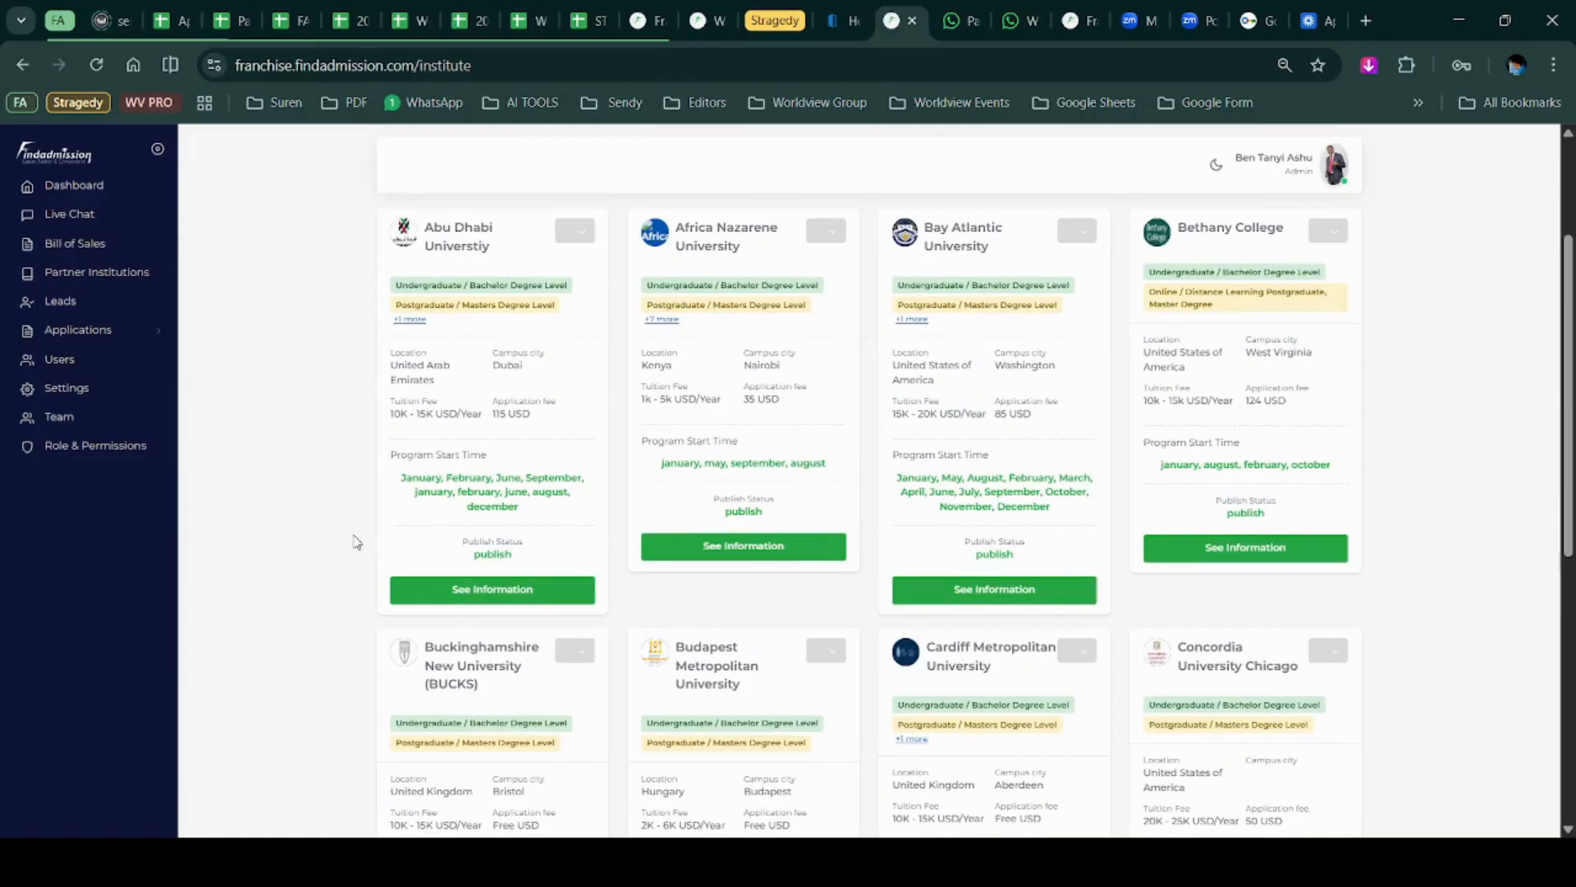
left_click(469, 598)
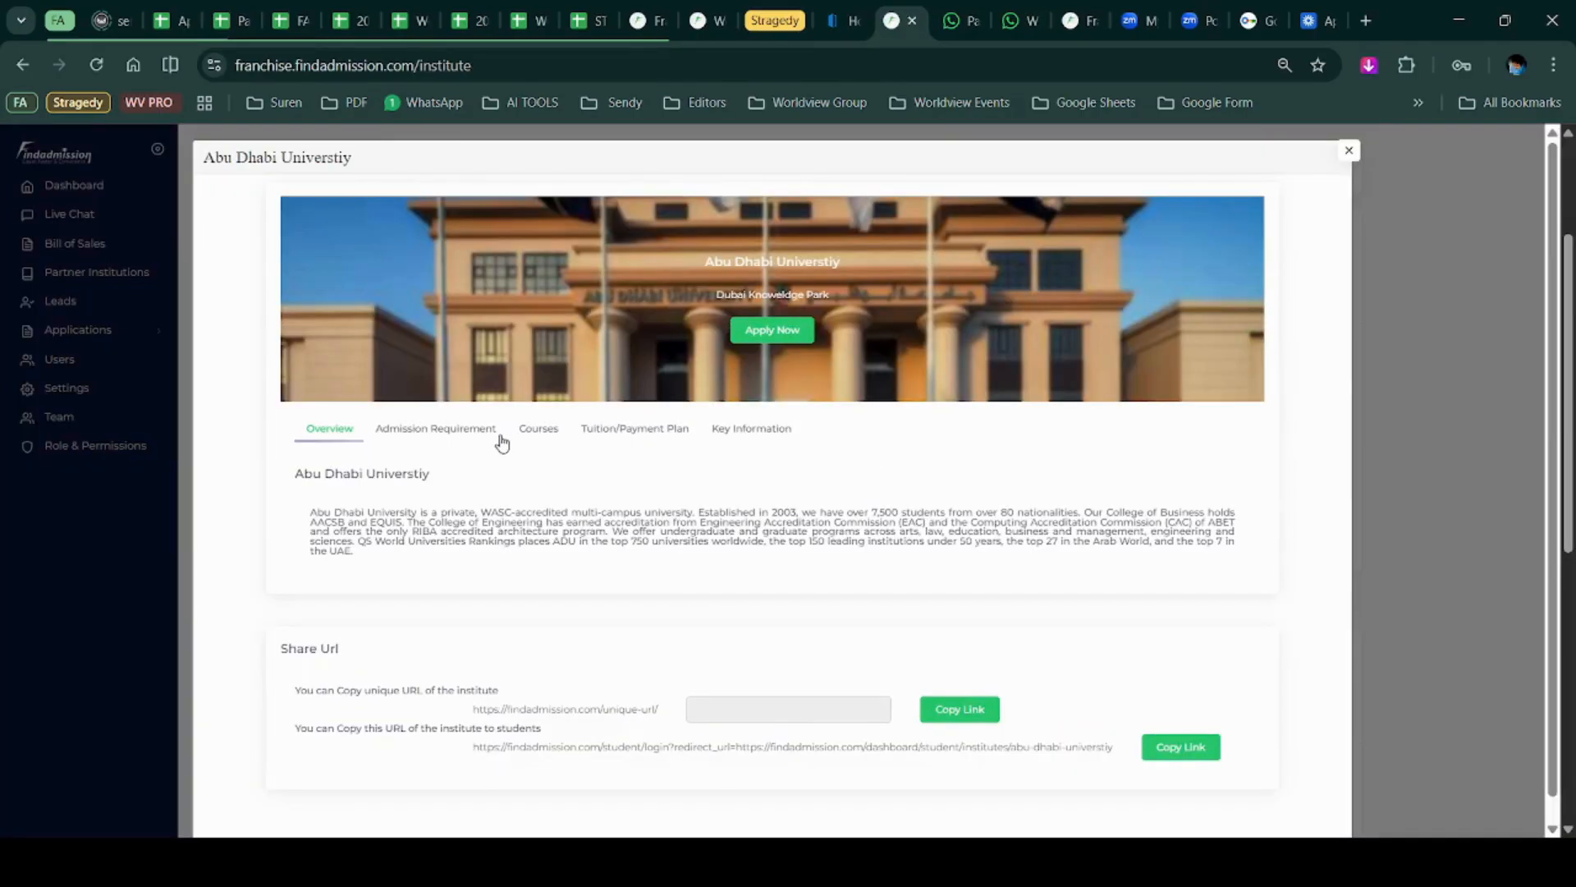
left_click(460, 430)
left_click(593, 432)
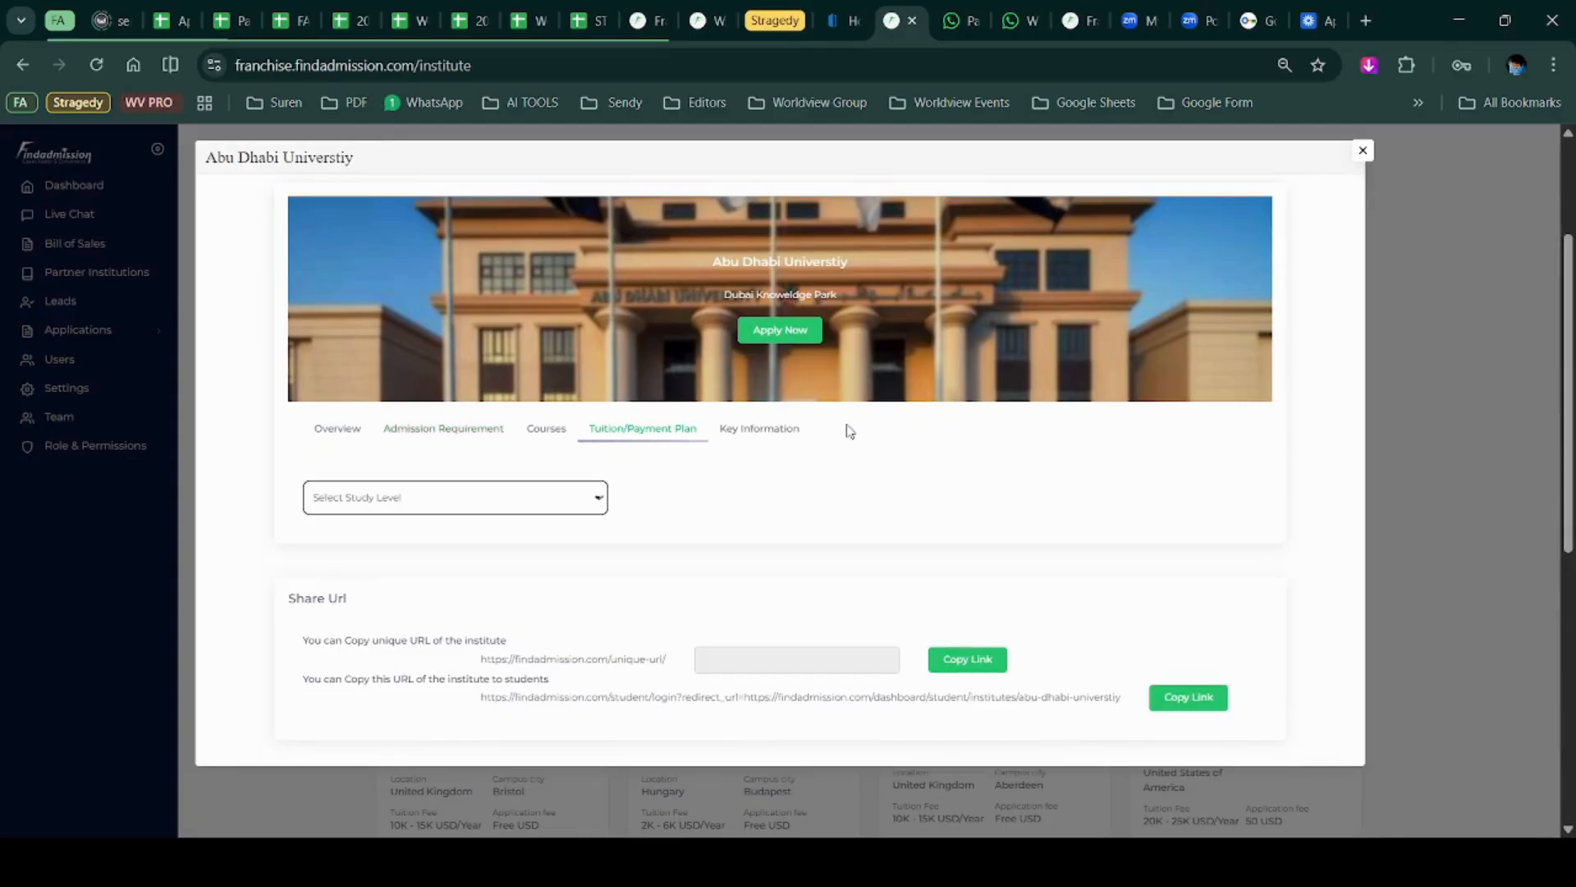
scroll(1281, 485, "up", 3)
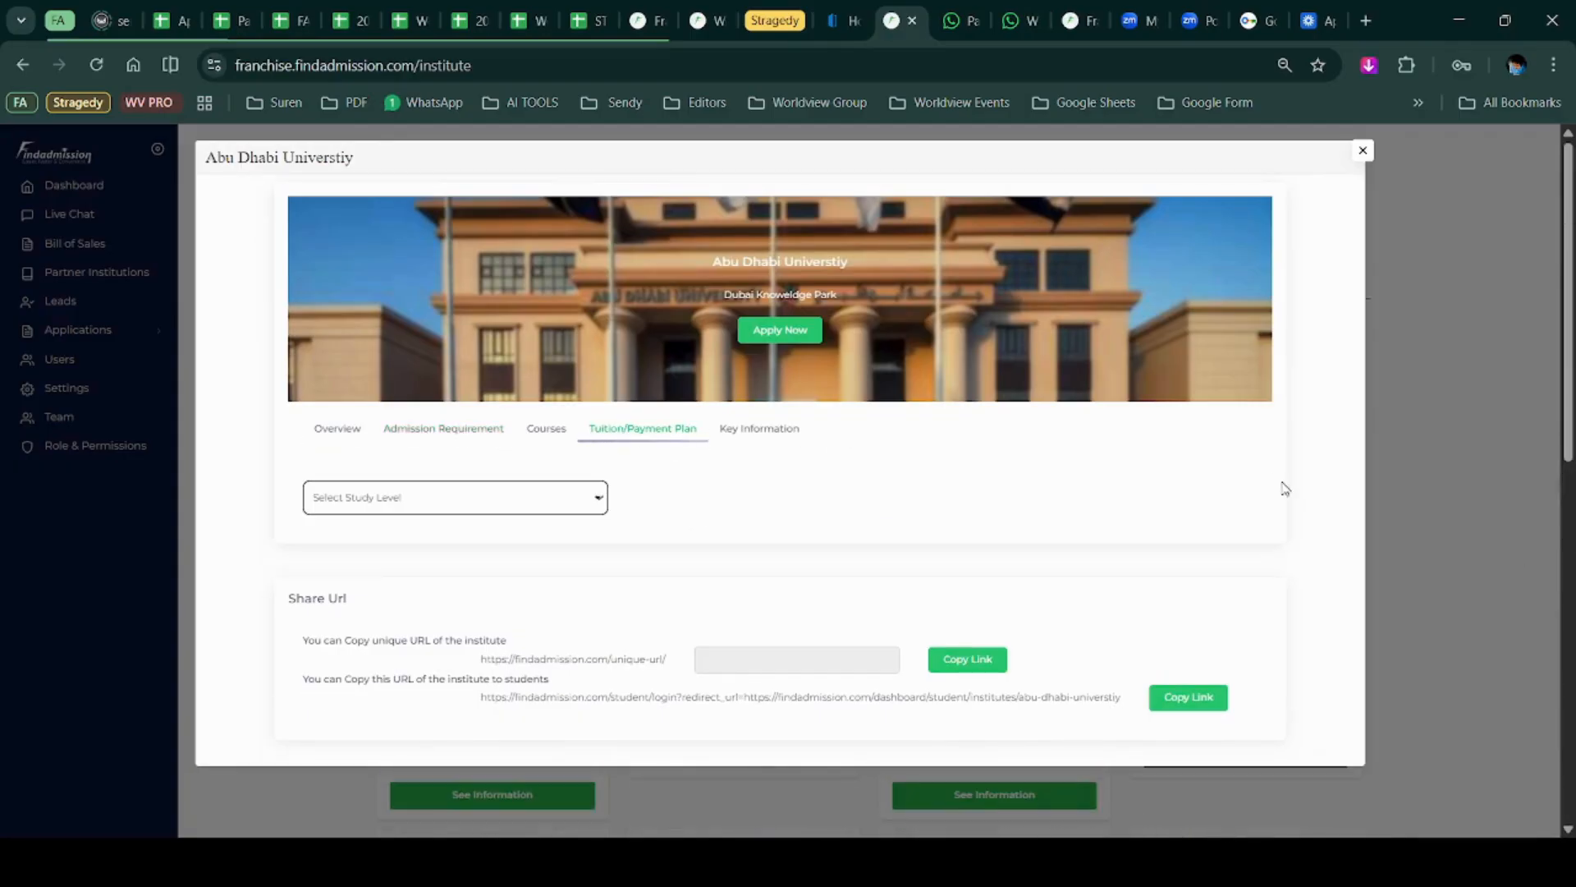
left_click(1362, 151)
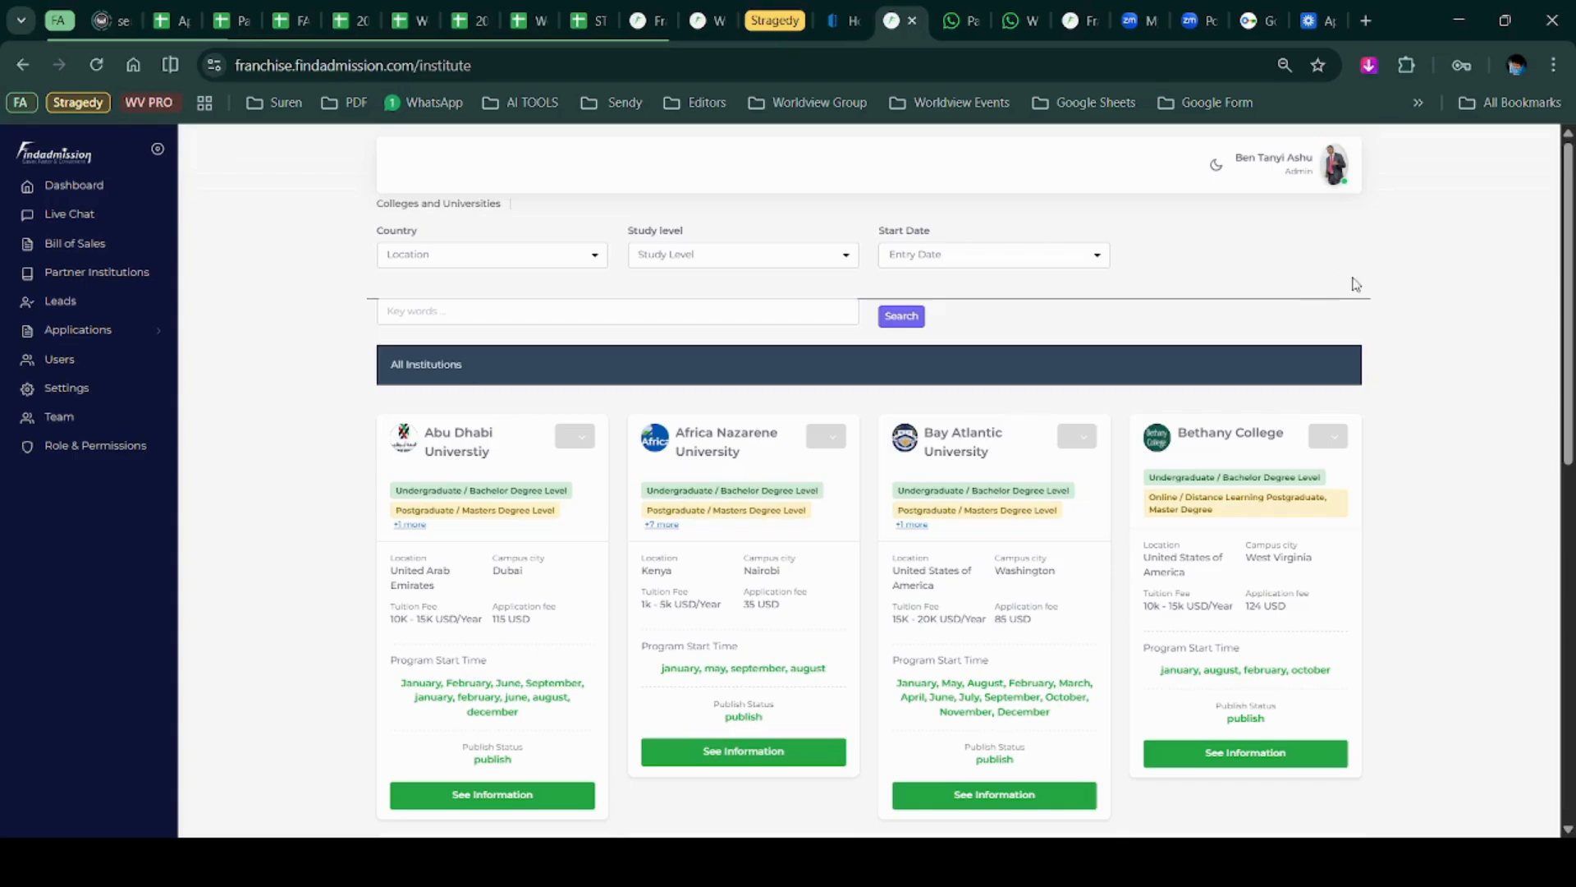
scroll(1333, 300, "down", 7)
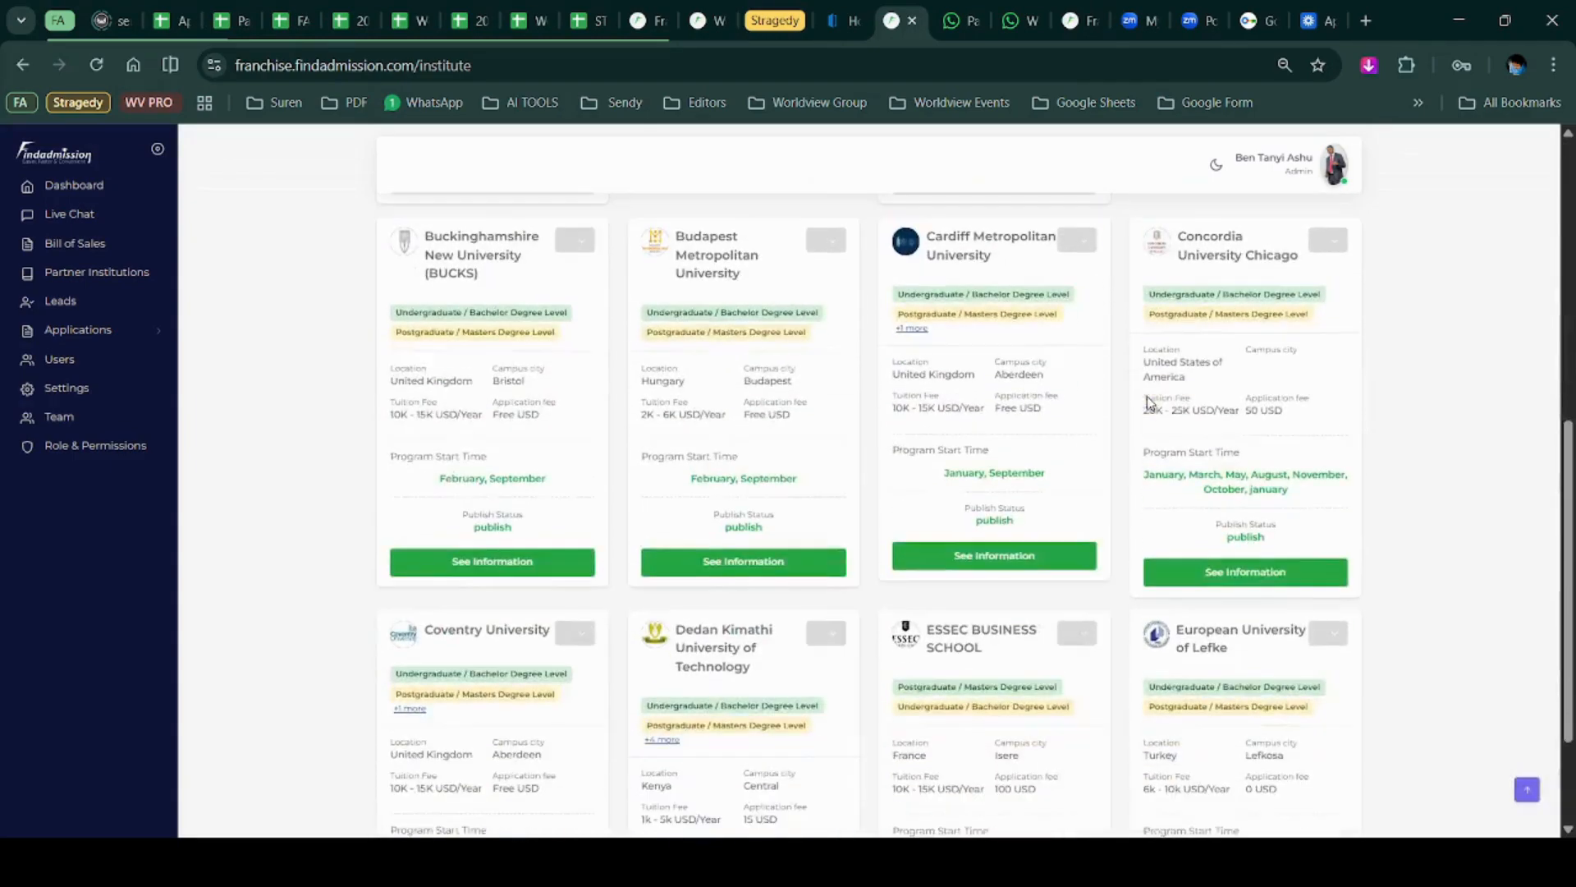
scroll(1147, 396, "up", 7)
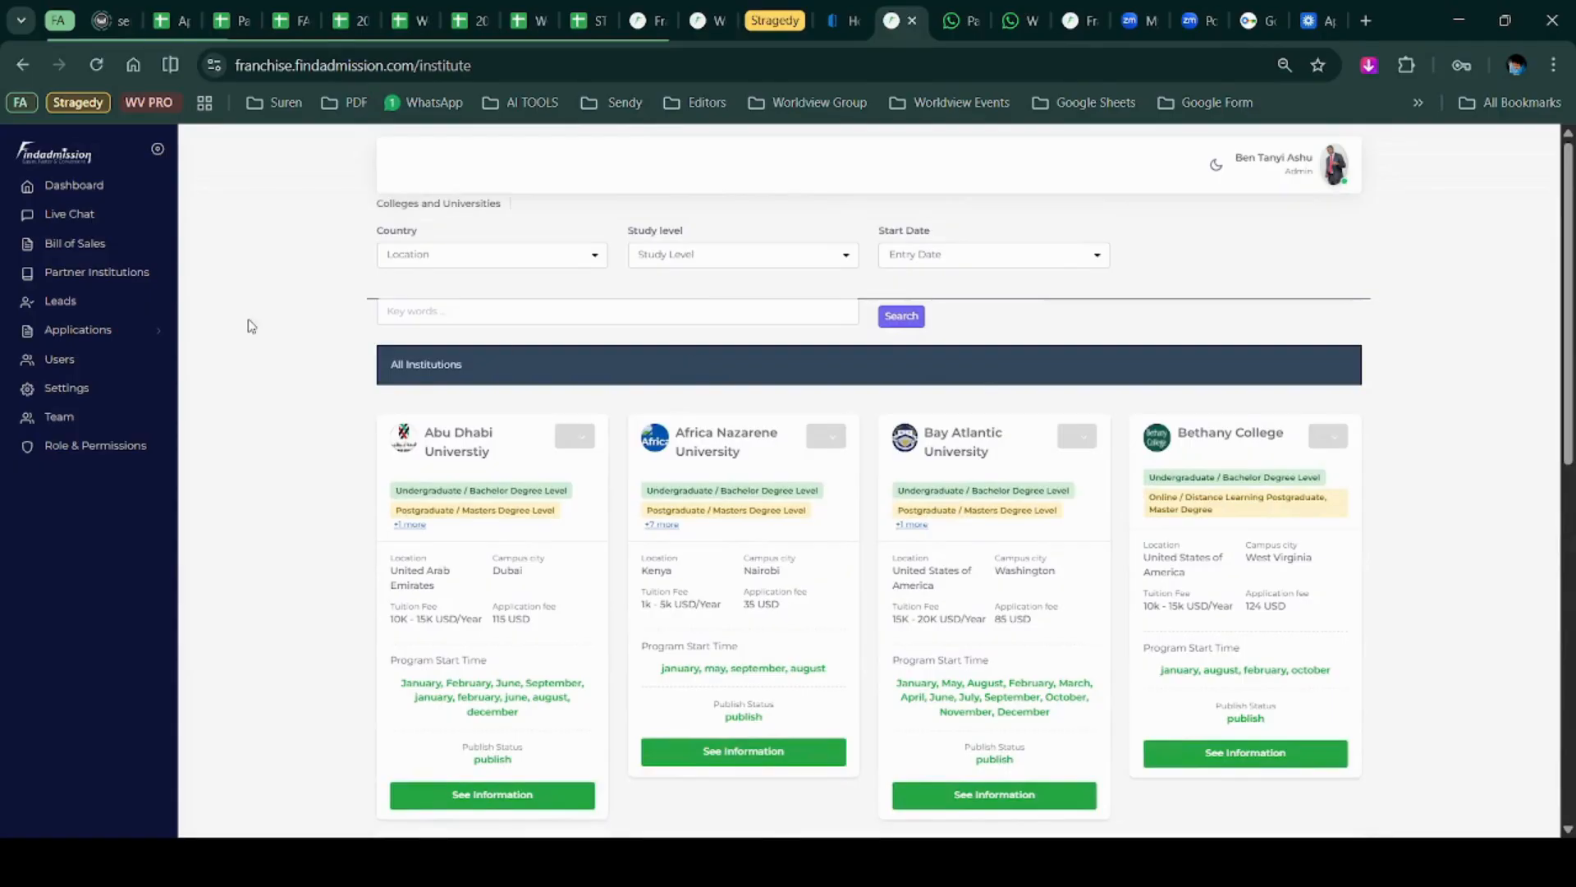